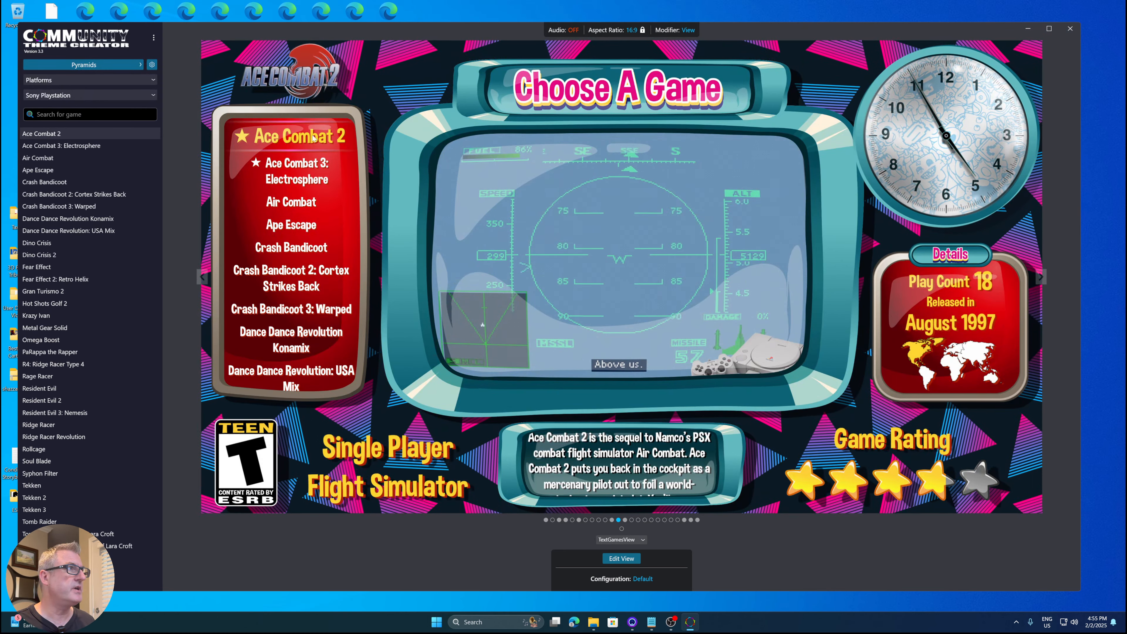
# - Open the Maintain Styles utility and filter the style list by the Application location
pyautogui.click(153, 39)
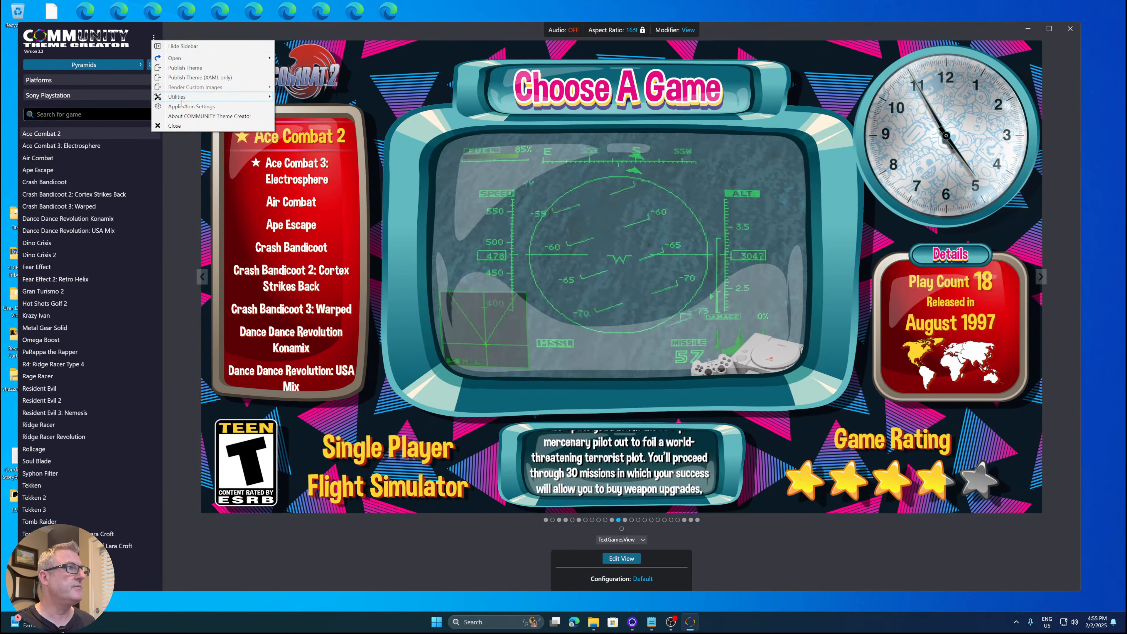
pyautogui.moveTo(184, 98)
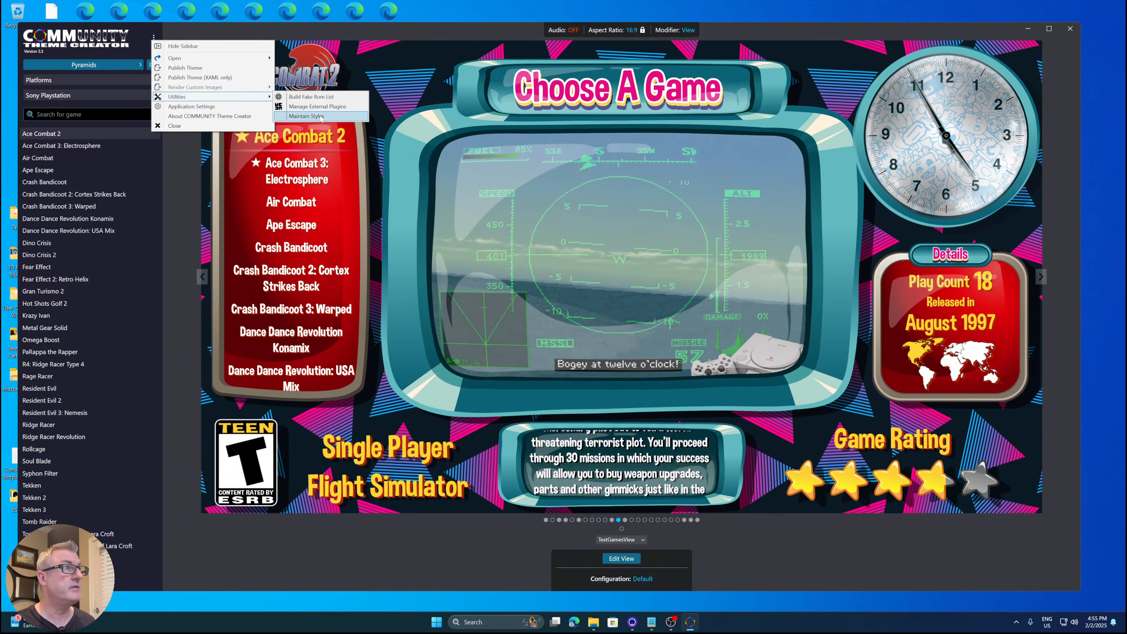
pyautogui.click(306, 116)
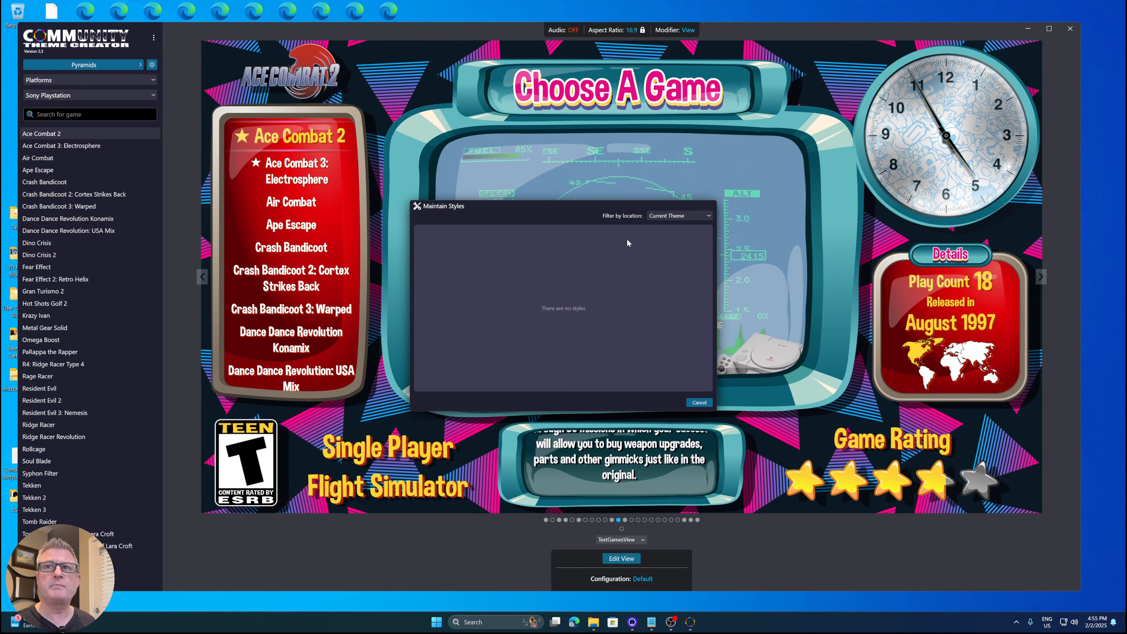
pyautogui.click(664, 215)
pyautogui.click(667, 235)
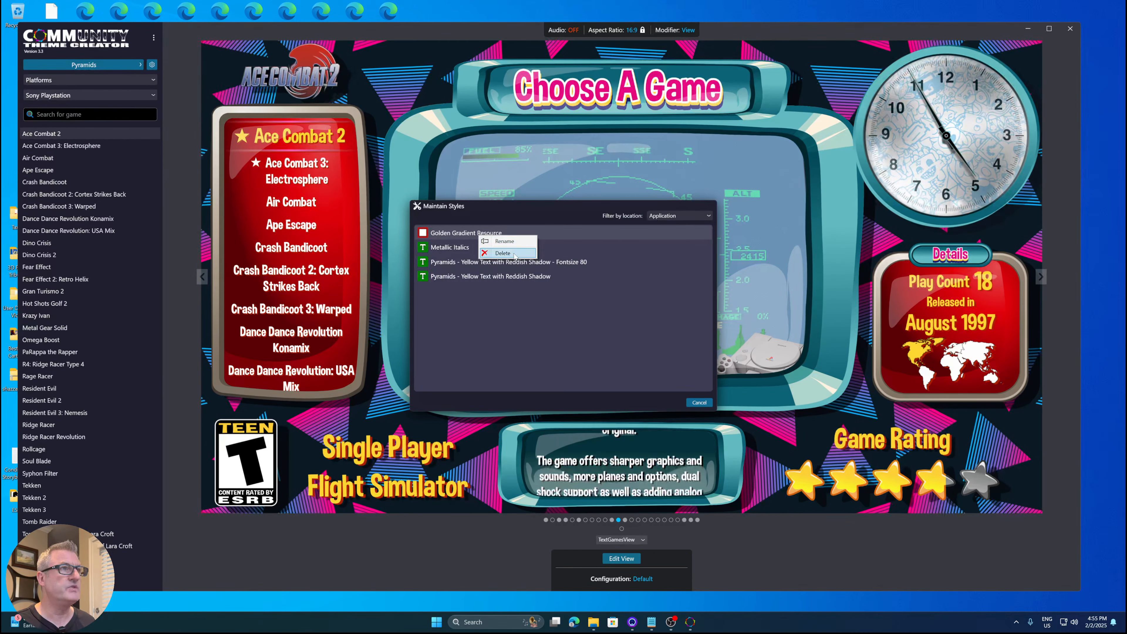
# - Delete the Golden Gradient Resource and Metallic Italics styles from the application styles
pyautogui.click(503, 253)
pyautogui.click(520, 253)
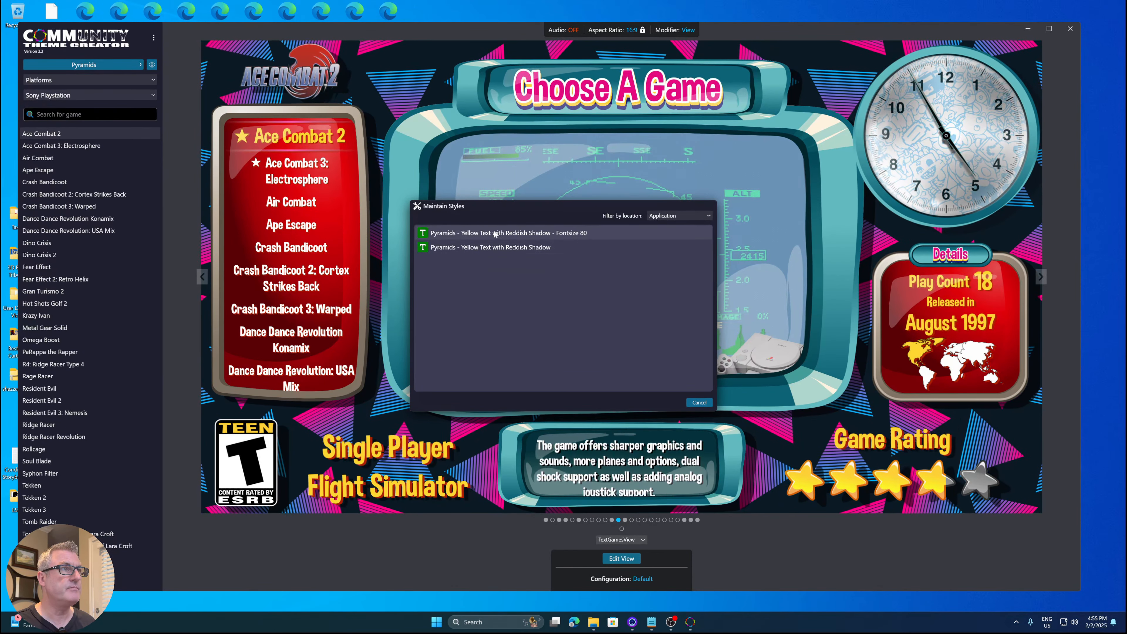
# - Delete the two Pyramids yellow-text styles and close the Maintain Styles dialog
pyautogui.click(527, 252)
pyautogui.rightClick(527, 234)
pyautogui.click(528, 251)
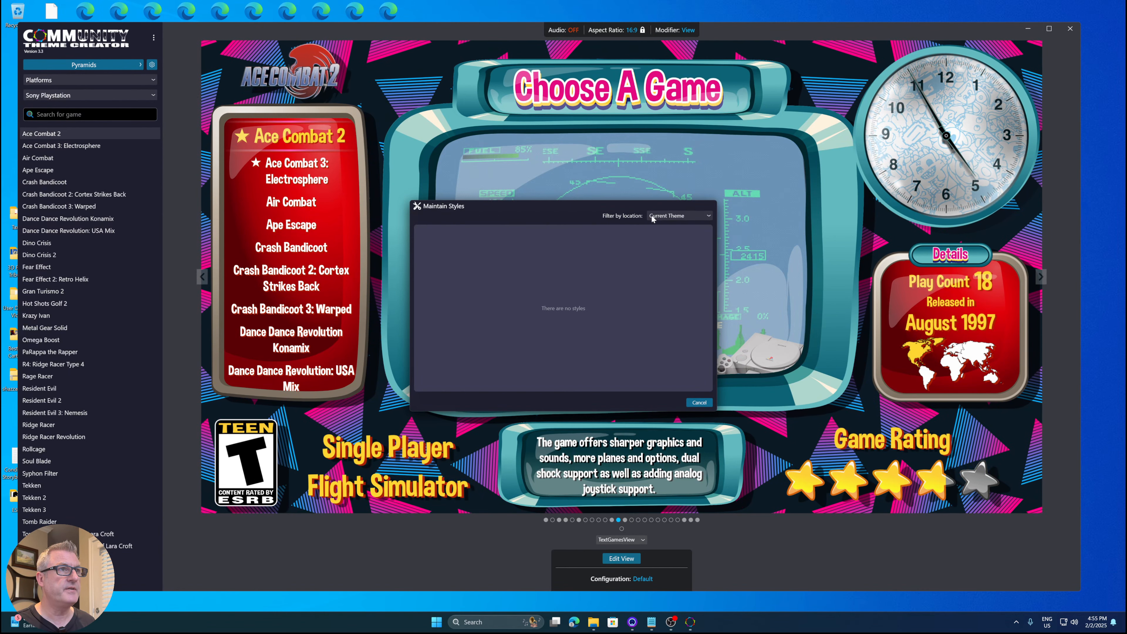
pyautogui.click(700, 403)
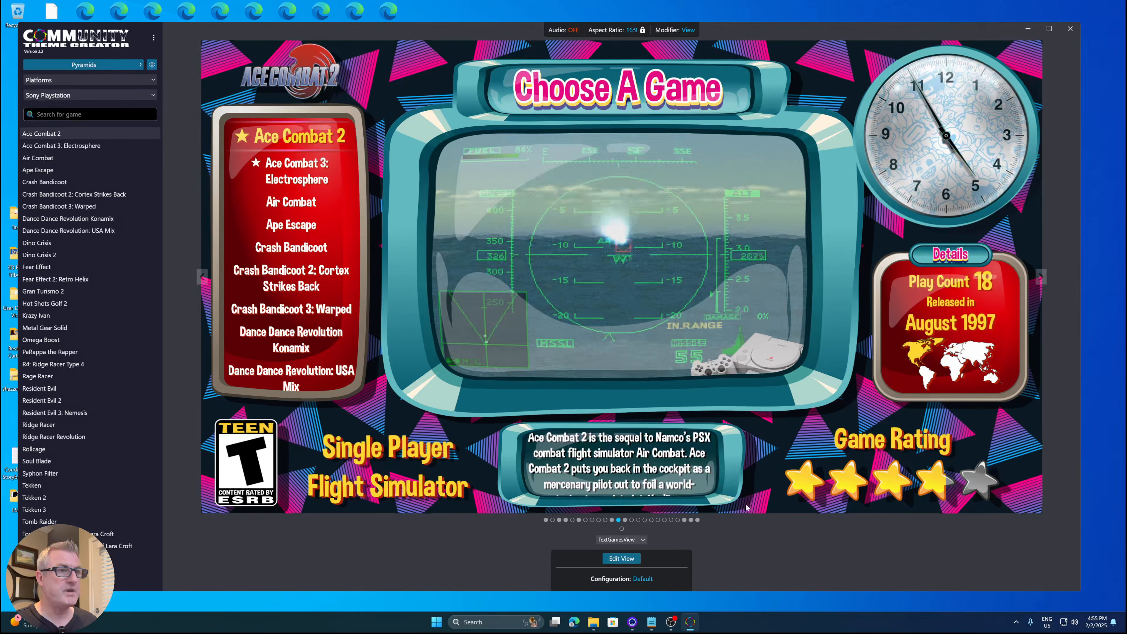
# - Open the view editor and browse the available styles for the Single Player text element
pyautogui.click(624, 557)
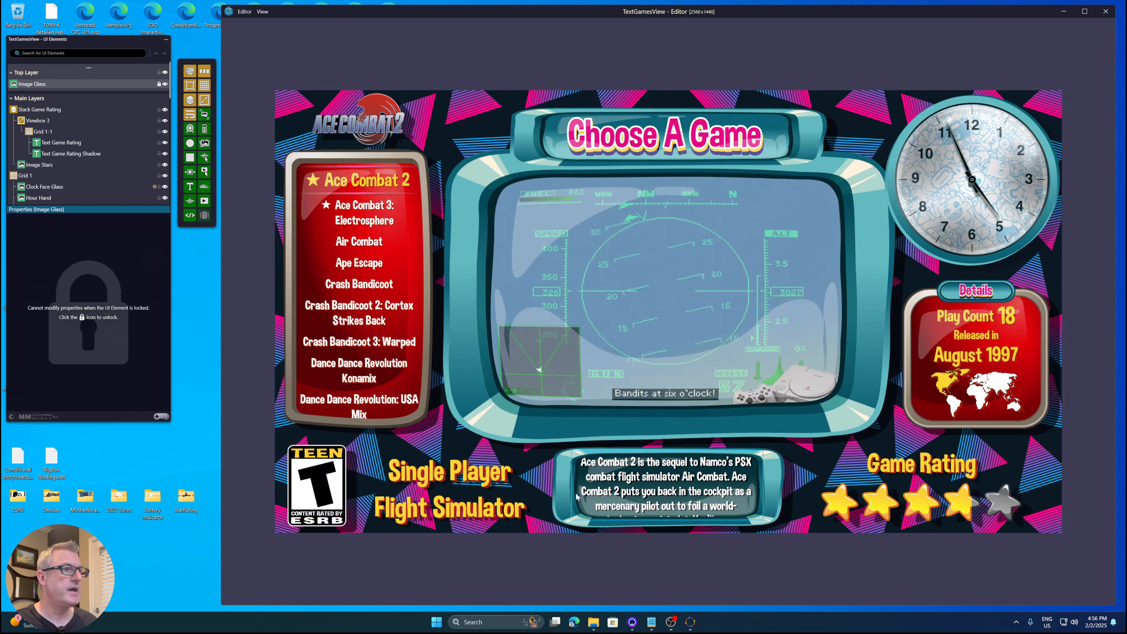
pyautogui.rightClick(453, 480)
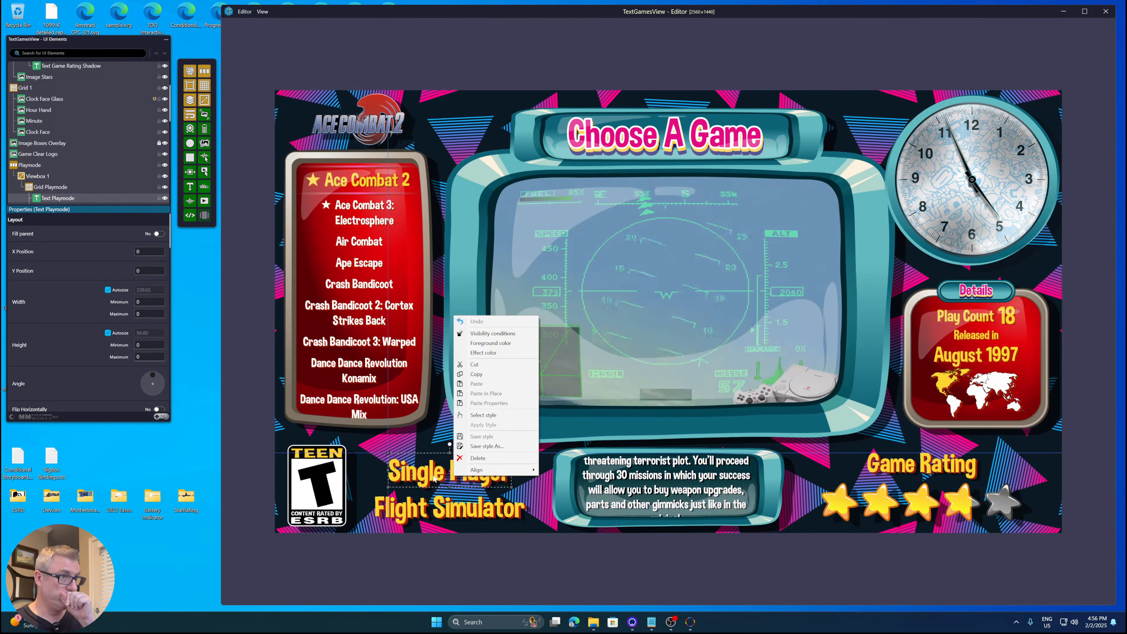
pyautogui.click(477, 416)
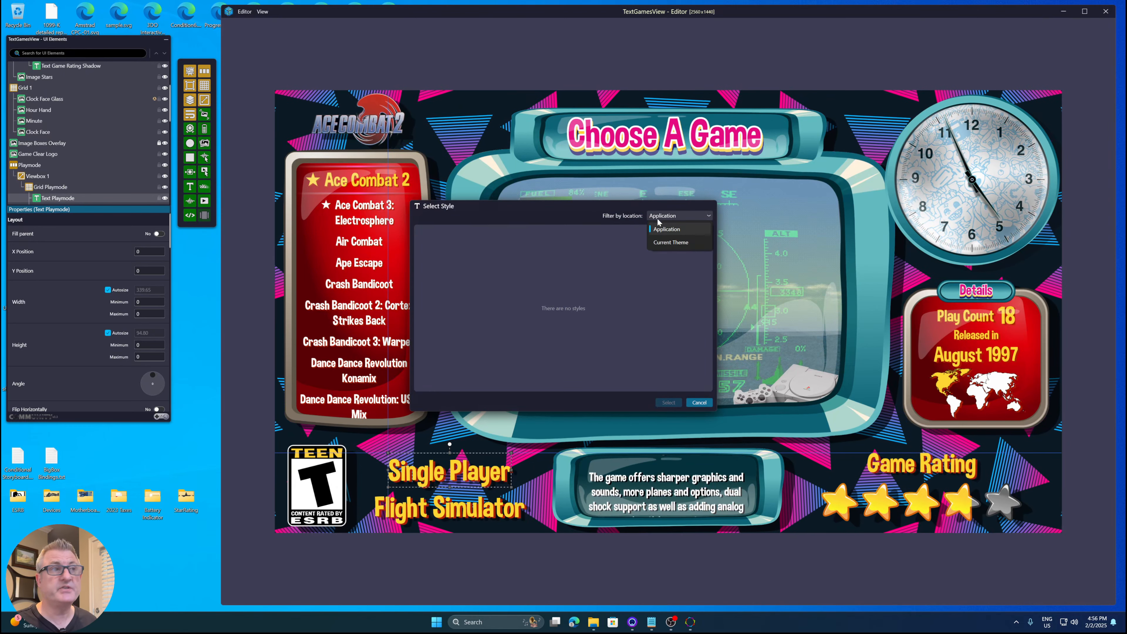
pyautogui.click(699, 402)
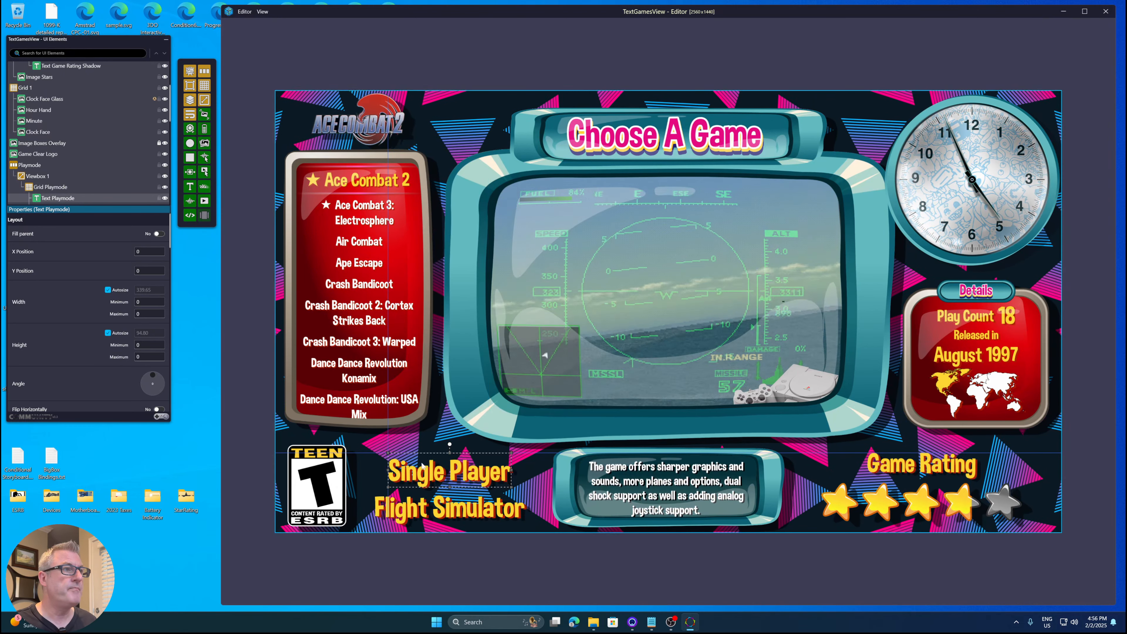
# - Save the Single Player text's style as 'Pyramids - Yellow Foreground with Reddish Shadow' in the current theme
pyautogui.rightClick(429, 473)
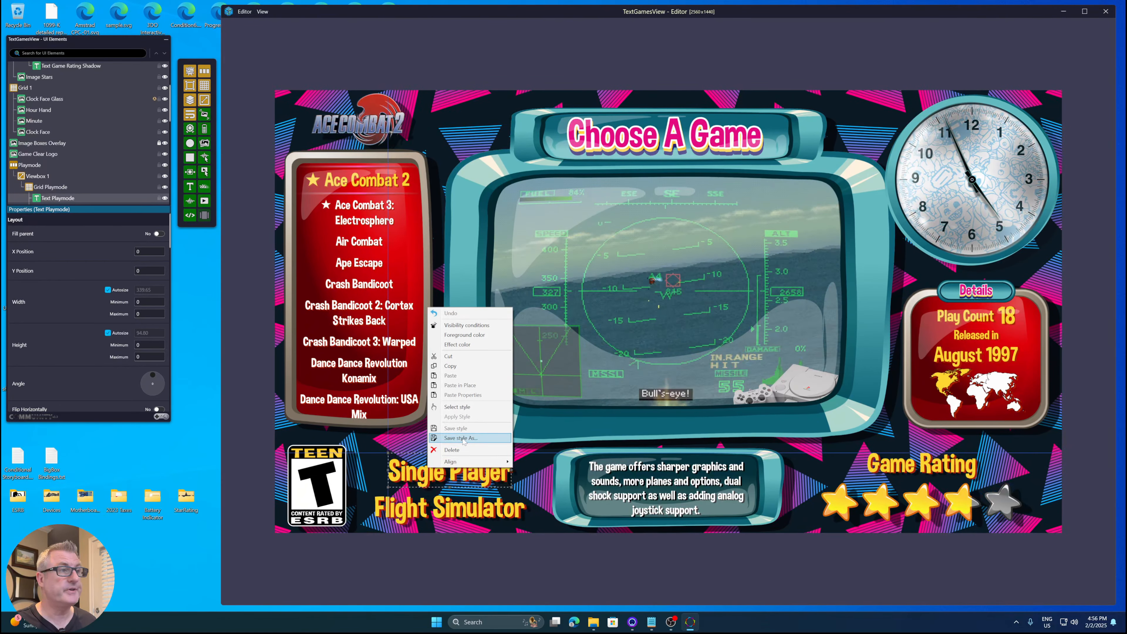
pyautogui.click(461, 439)
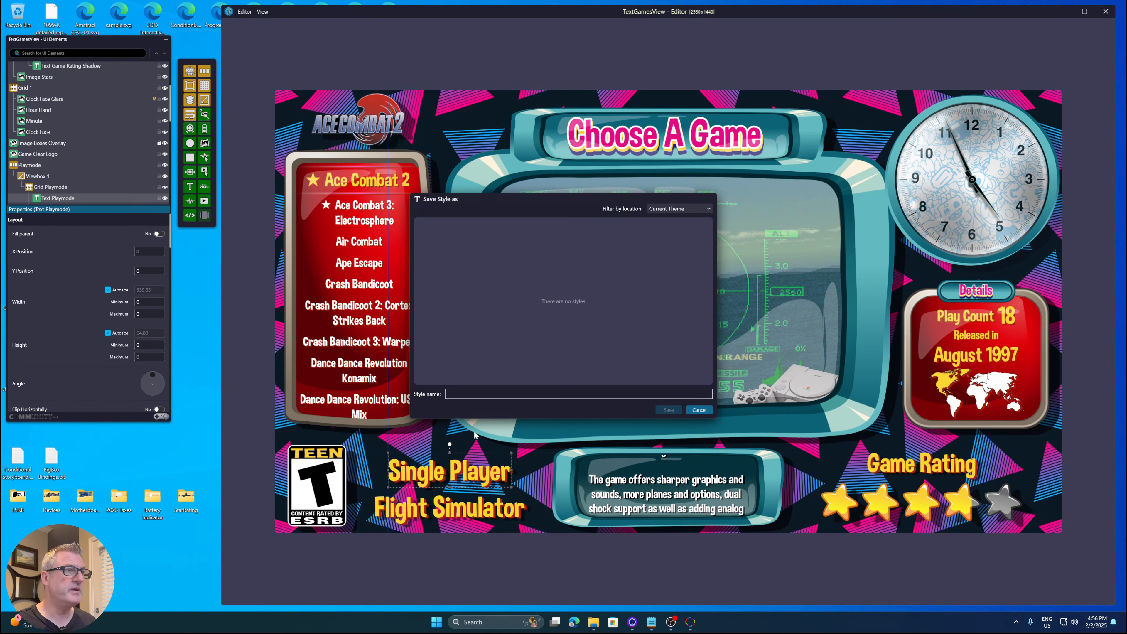
pyautogui.write('Pyr')
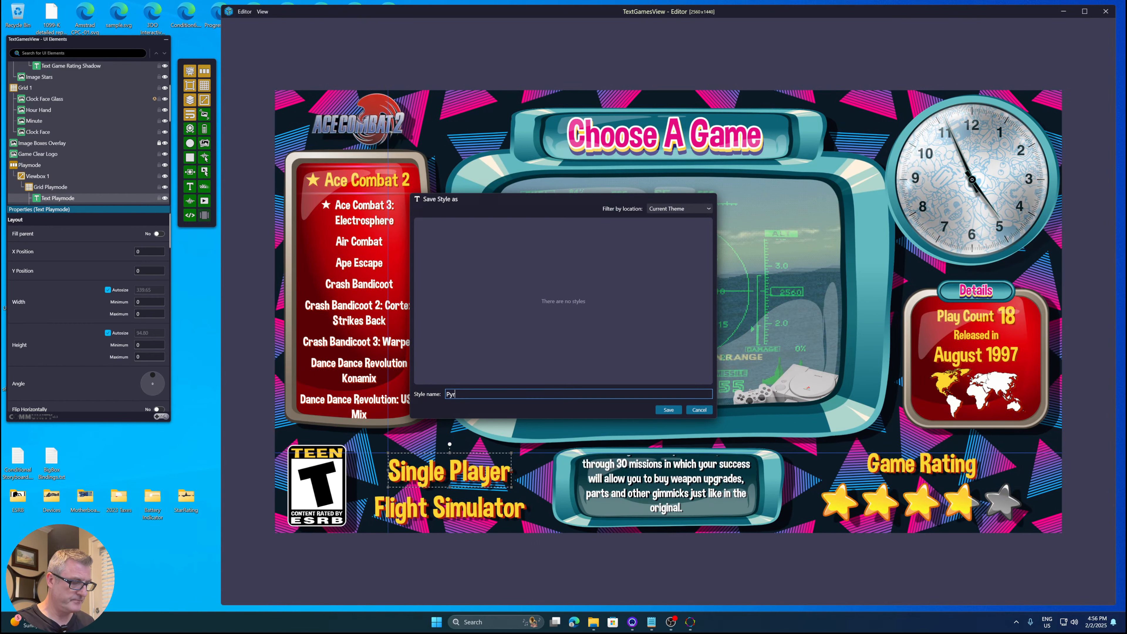
pyautogui.write('amids')
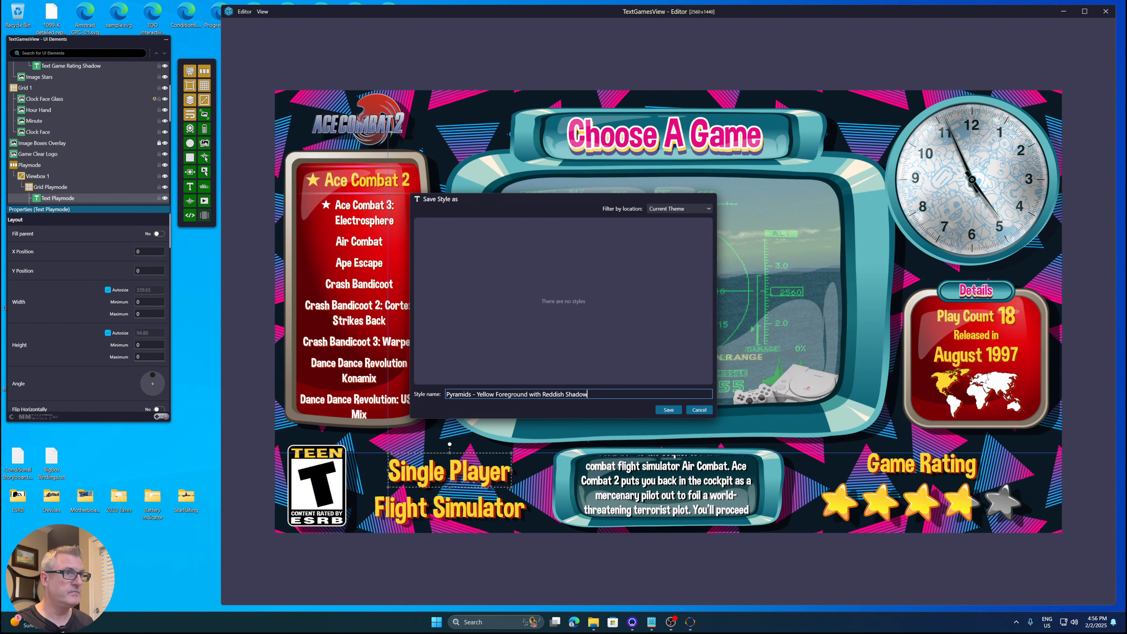
pyautogui.click(667, 409)
# - Save the text's style again as 'Pyramids - Yellow Foreground with Reddish Shadow, FontSize 80'
pyautogui.scroll(-2, 102, 347)
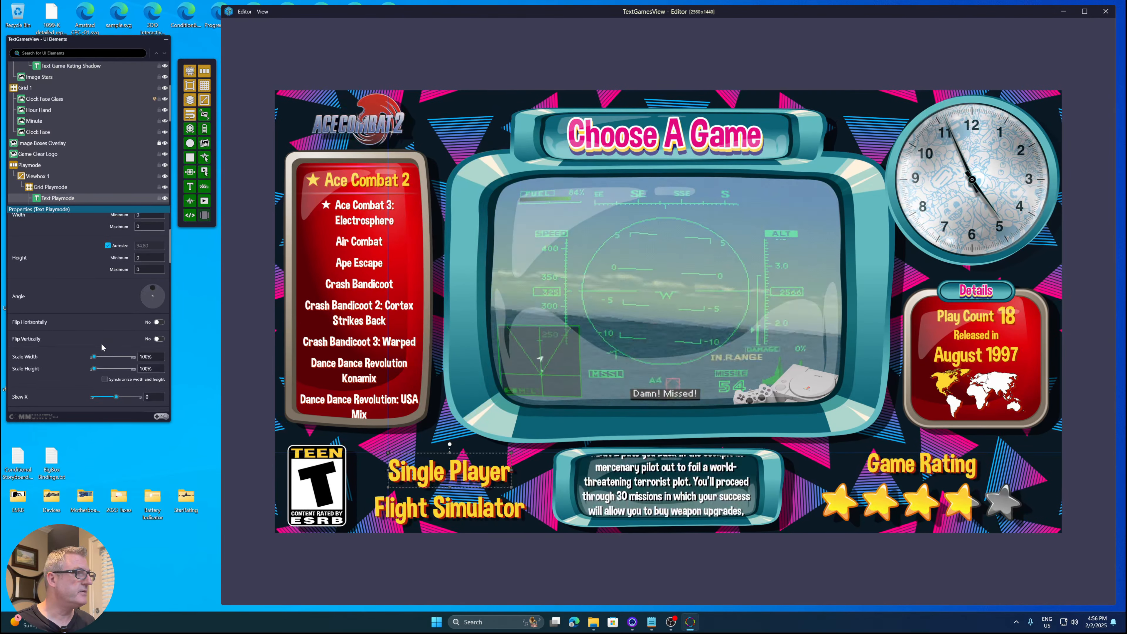
pyautogui.scroll(-5, 102, 347)
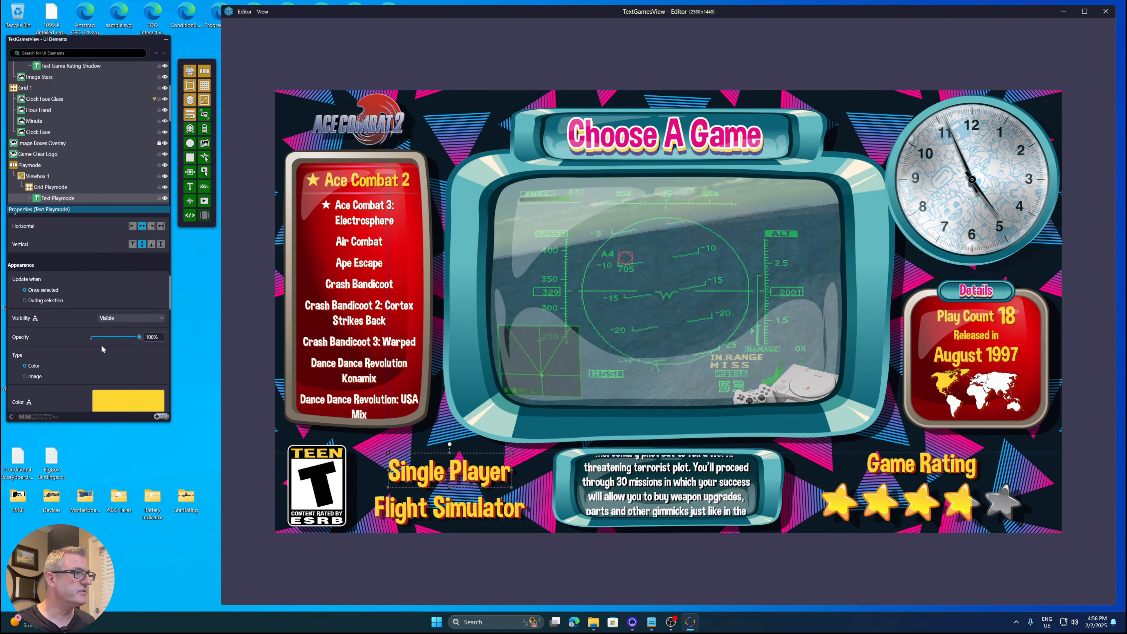
pyautogui.scroll(-6, 101, 349)
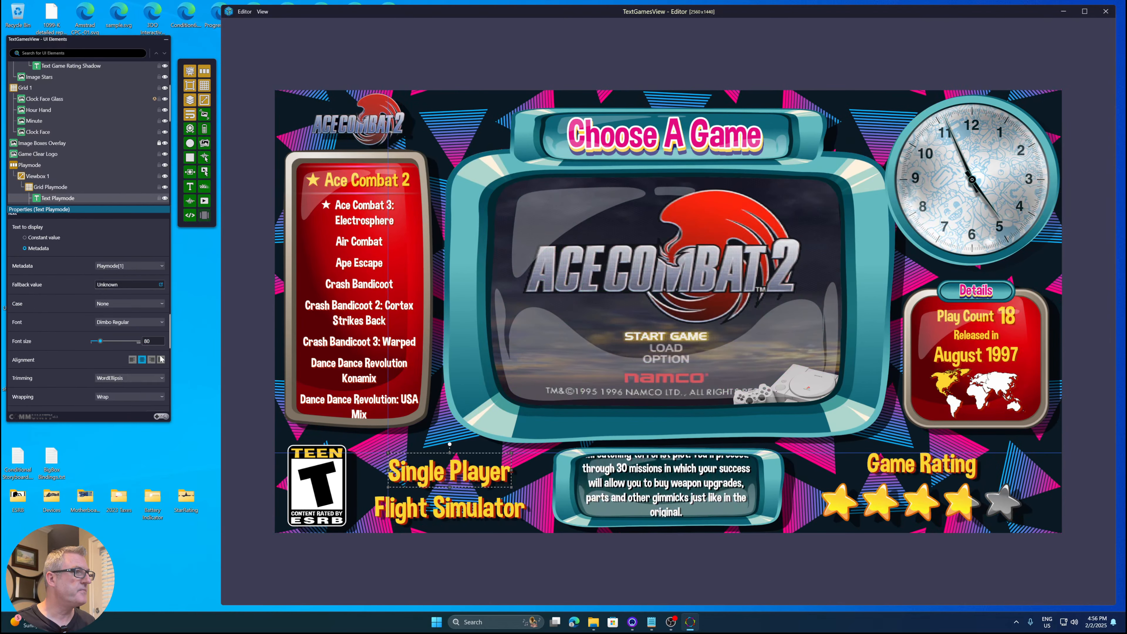
pyautogui.rightClick(430, 472)
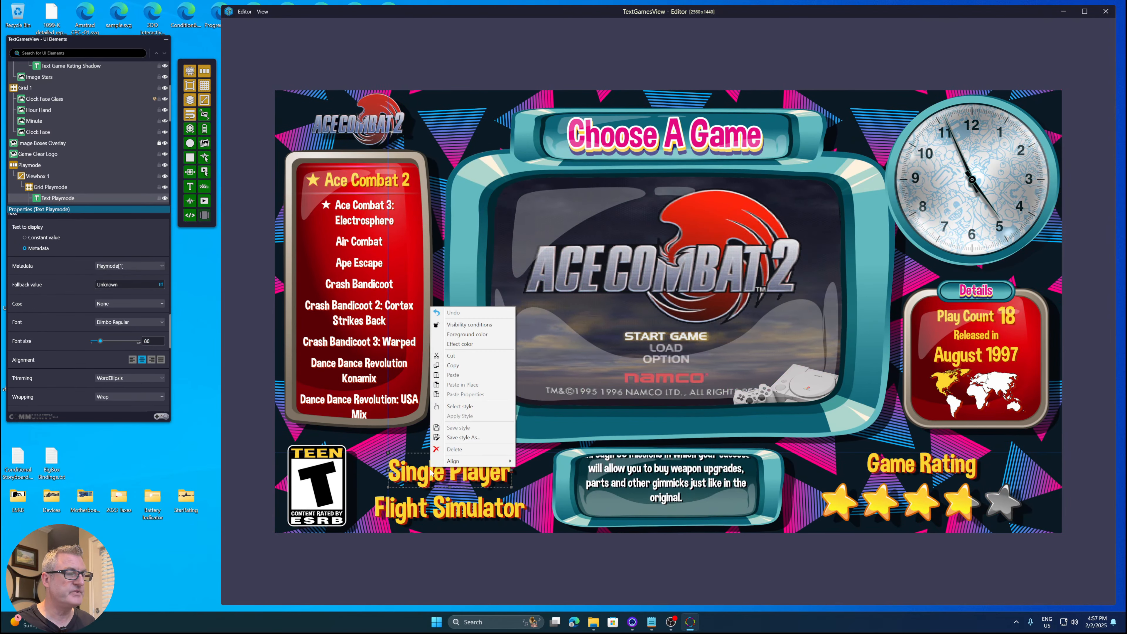
pyautogui.click(461, 437)
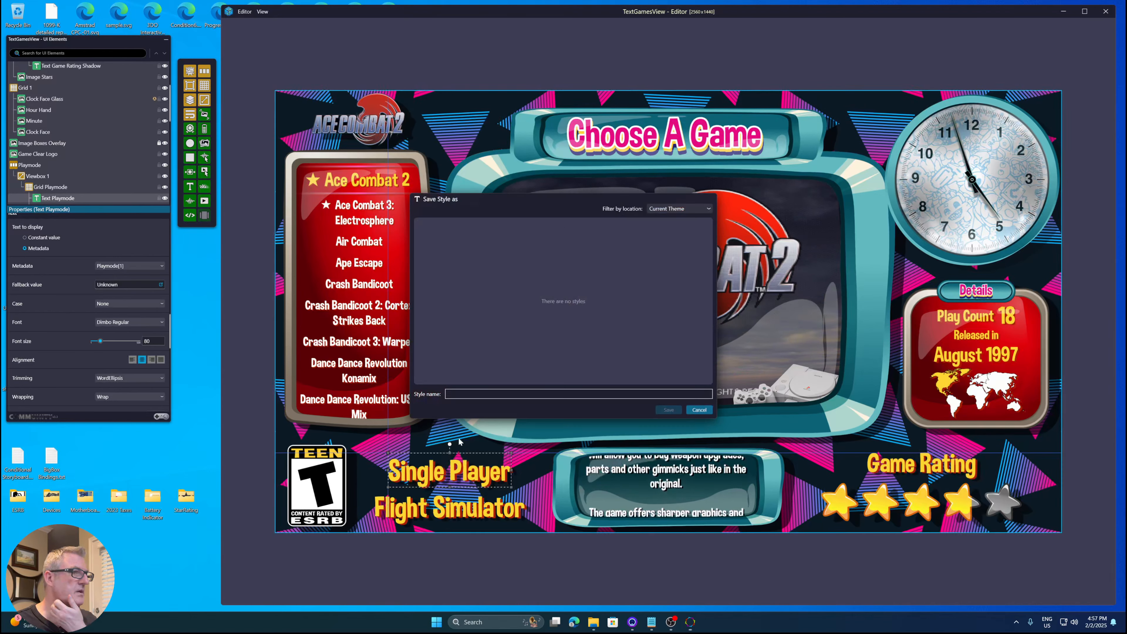
pyautogui.click(487, 231)
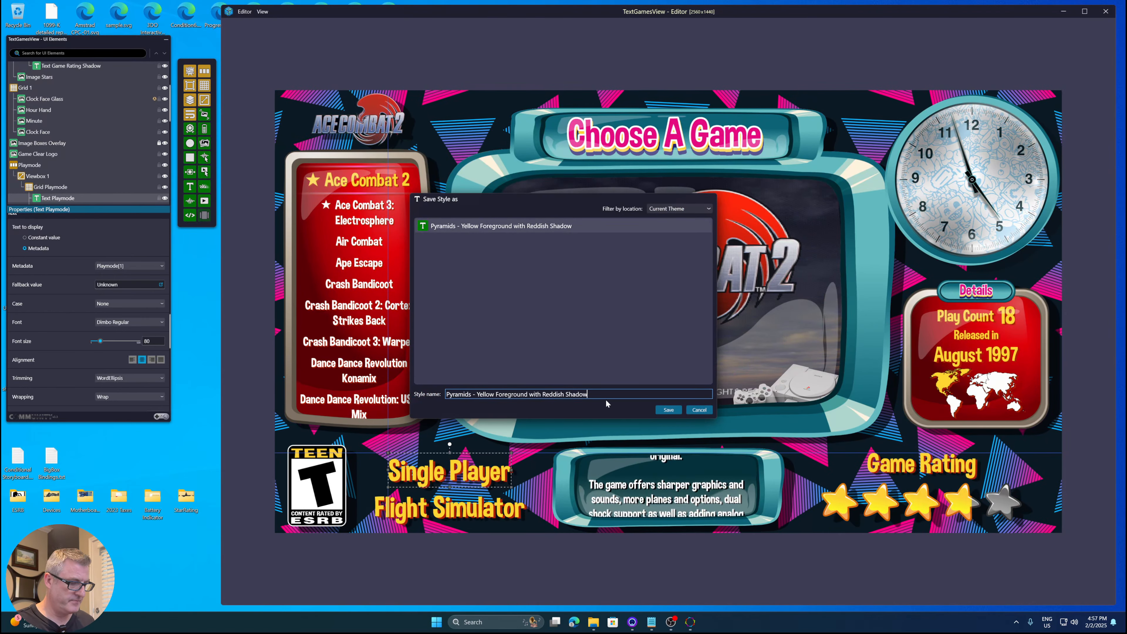
pyautogui.write(', FontSize 80')
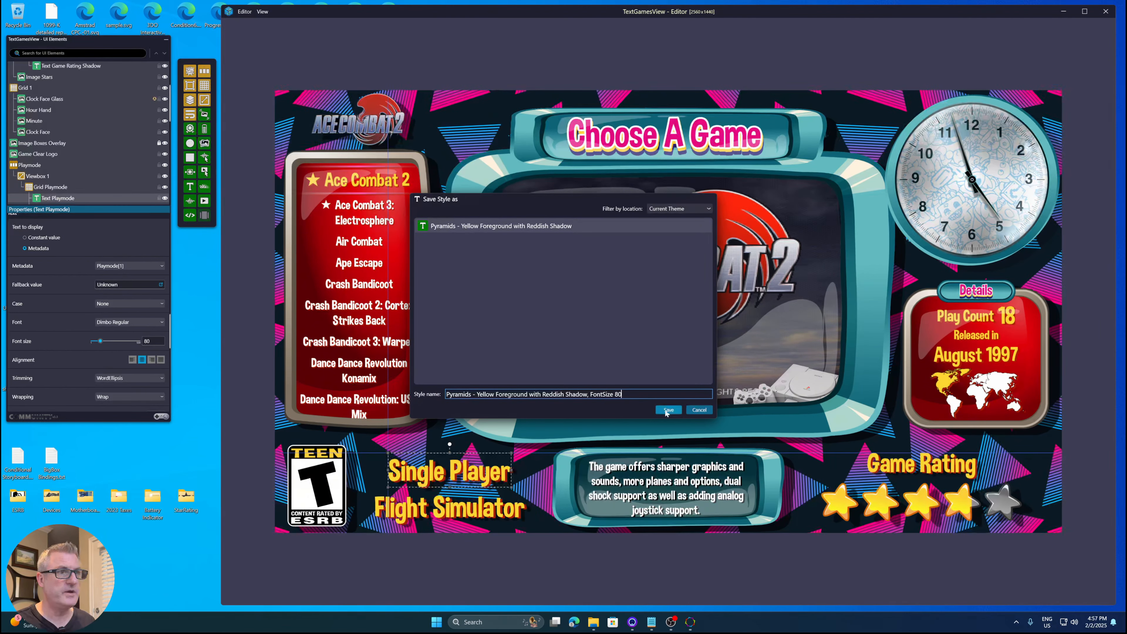
pyautogui.click(669, 411)
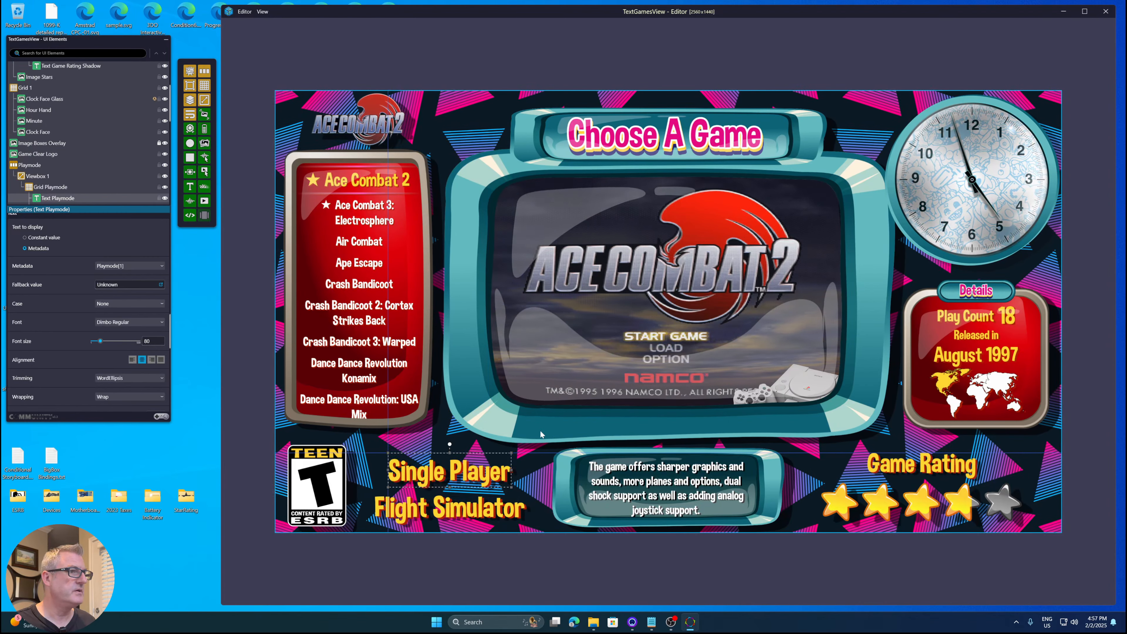
# - Select the 'Pyramids - Yellow Foreground with Reddish Shadow, FontSize 80' style for the Single Player text
pyautogui.rightClick(490, 475)
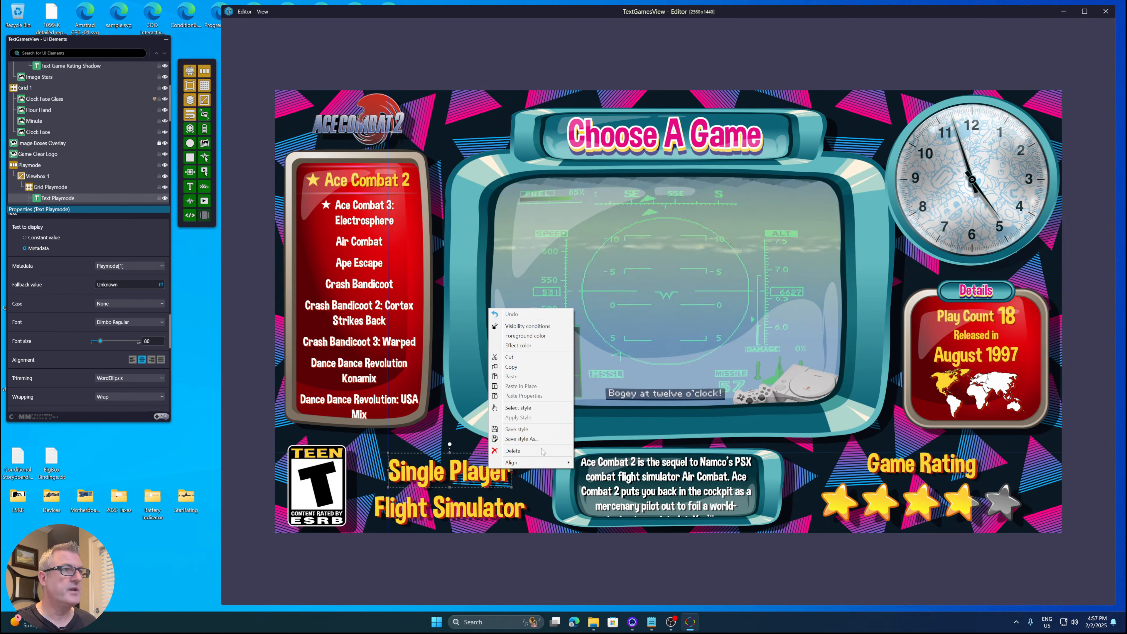
pyautogui.click(519, 407)
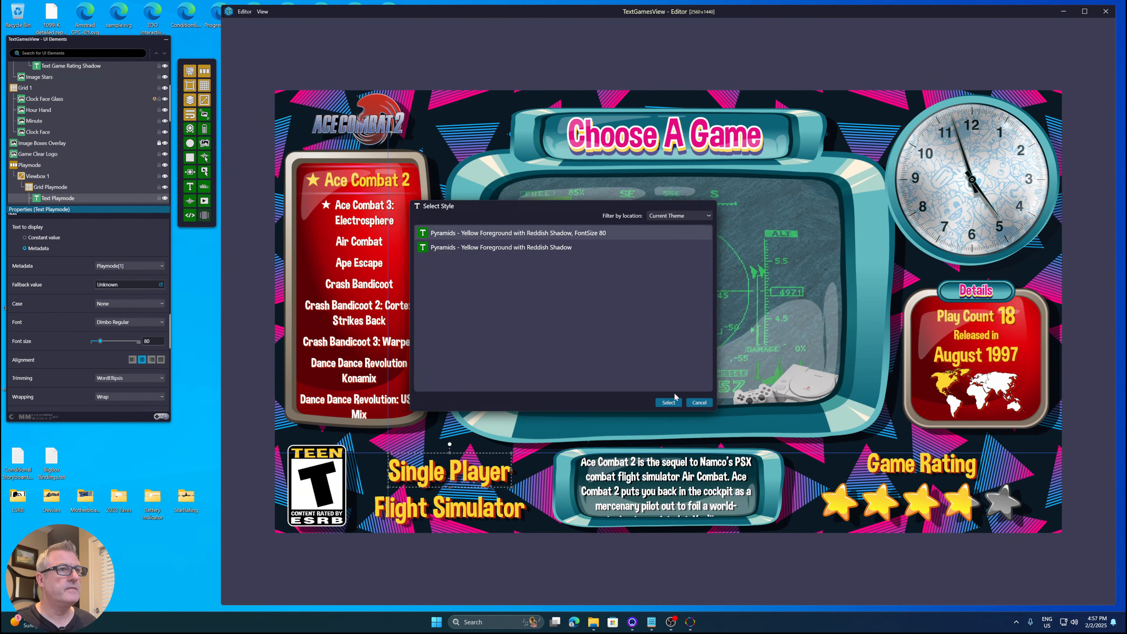
pyautogui.click(671, 402)
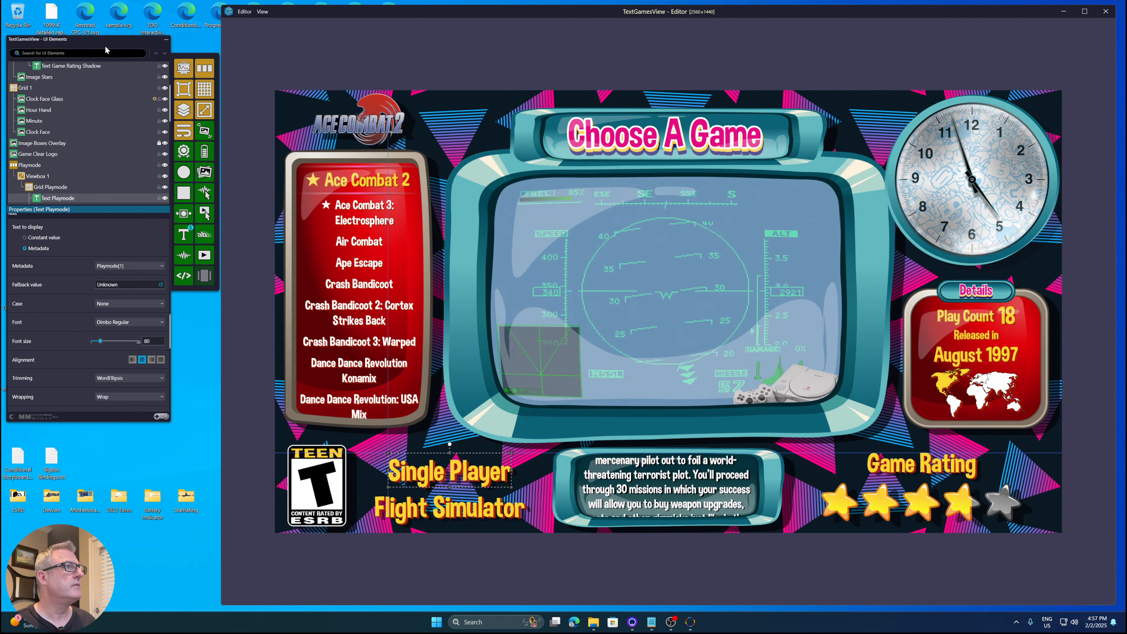
# - Set the Text tool's selected style to 'Pyramids - Yellow Foreground with Reddish Shadow'
pyautogui.moveTo(106, 40); pyautogui.dragTo(104, 36)
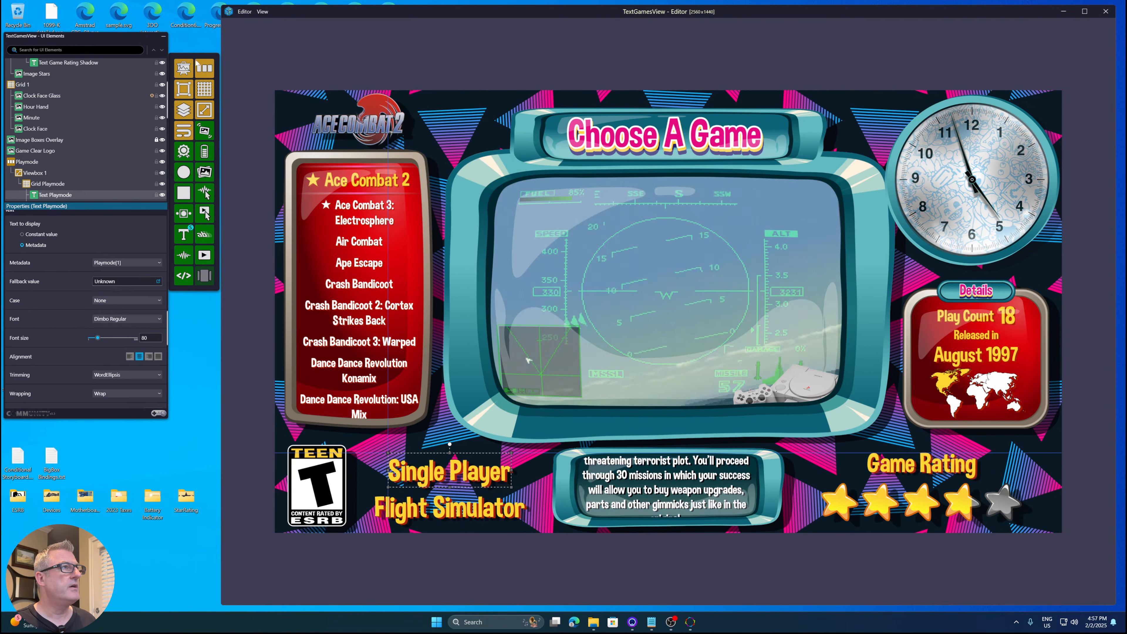
pyautogui.moveTo(200, 58); pyautogui.dragTo(202, 51)
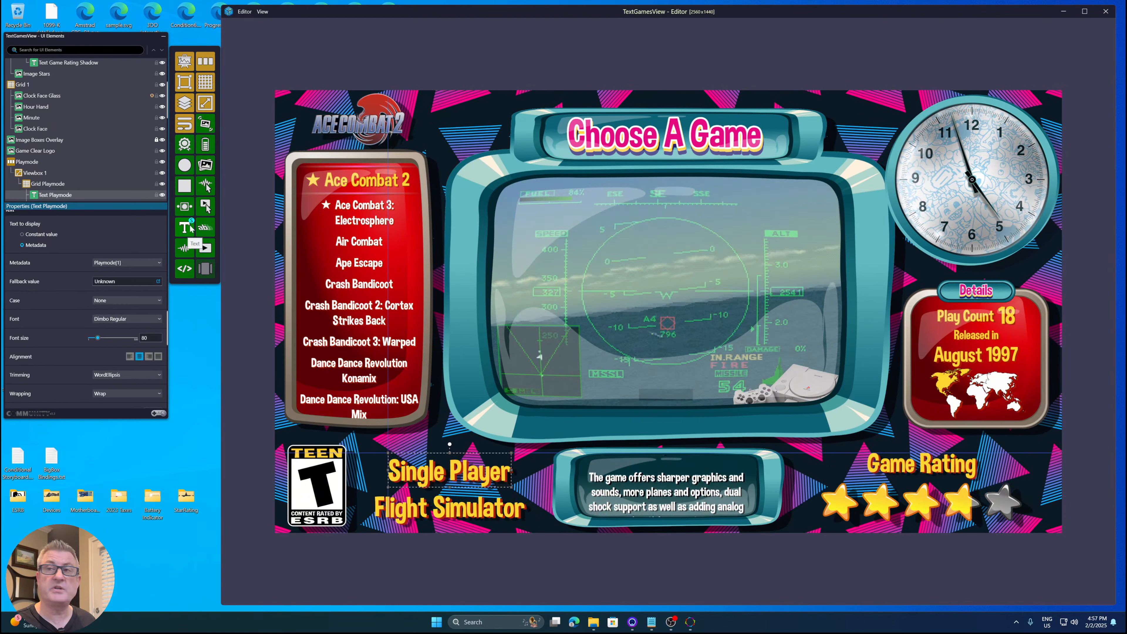
pyautogui.rightClick(186, 229)
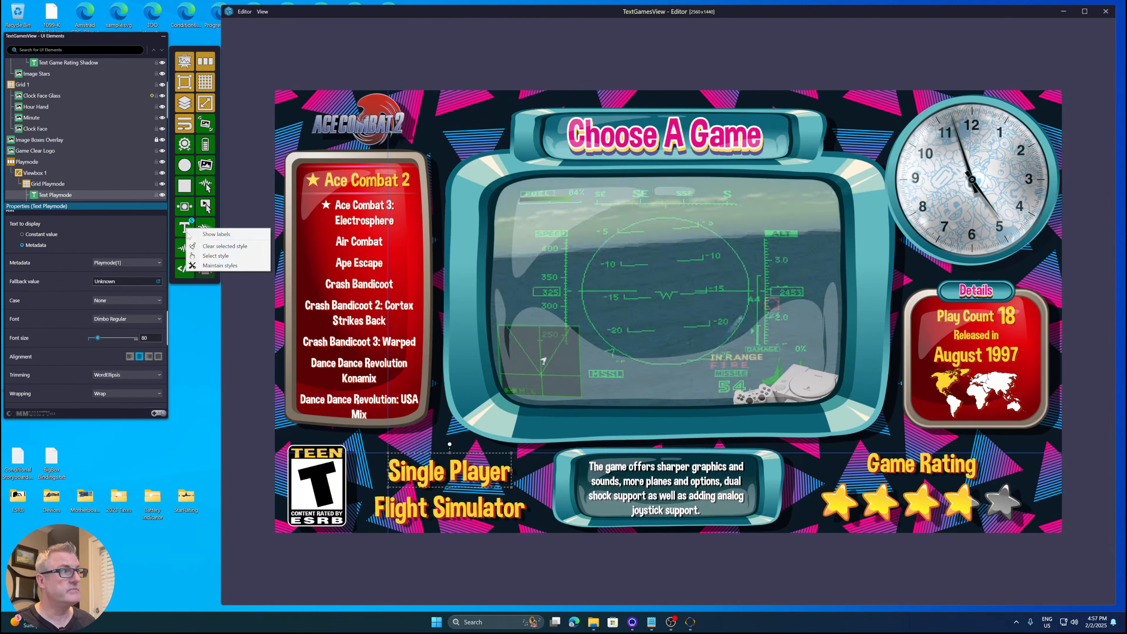
pyautogui.click(215, 256)
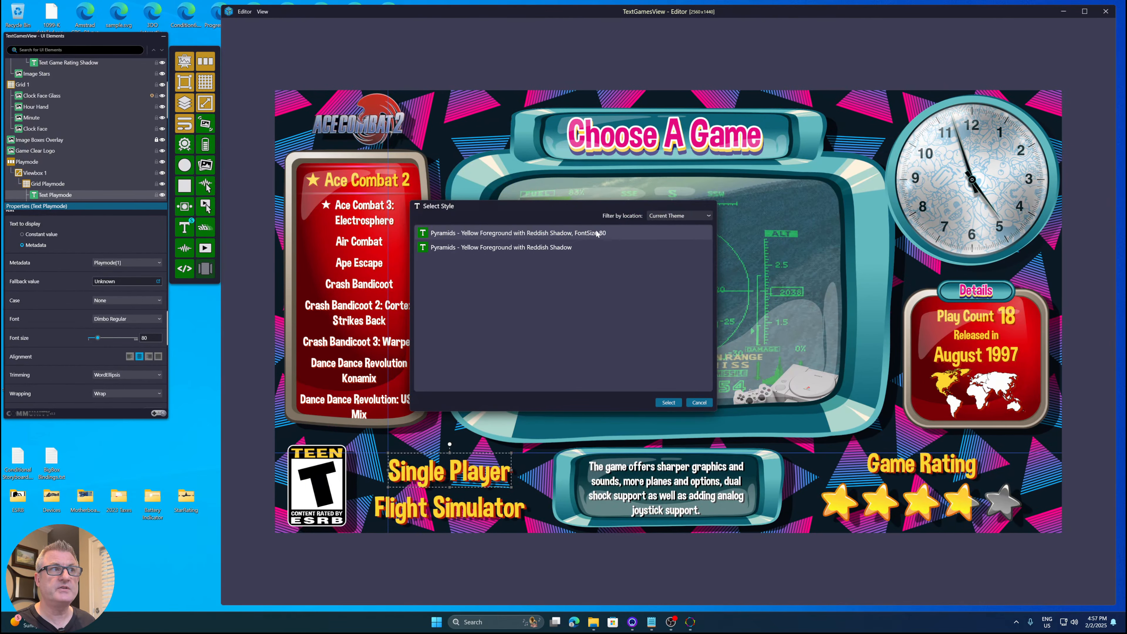
pyautogui.doubleClick(539, 247)
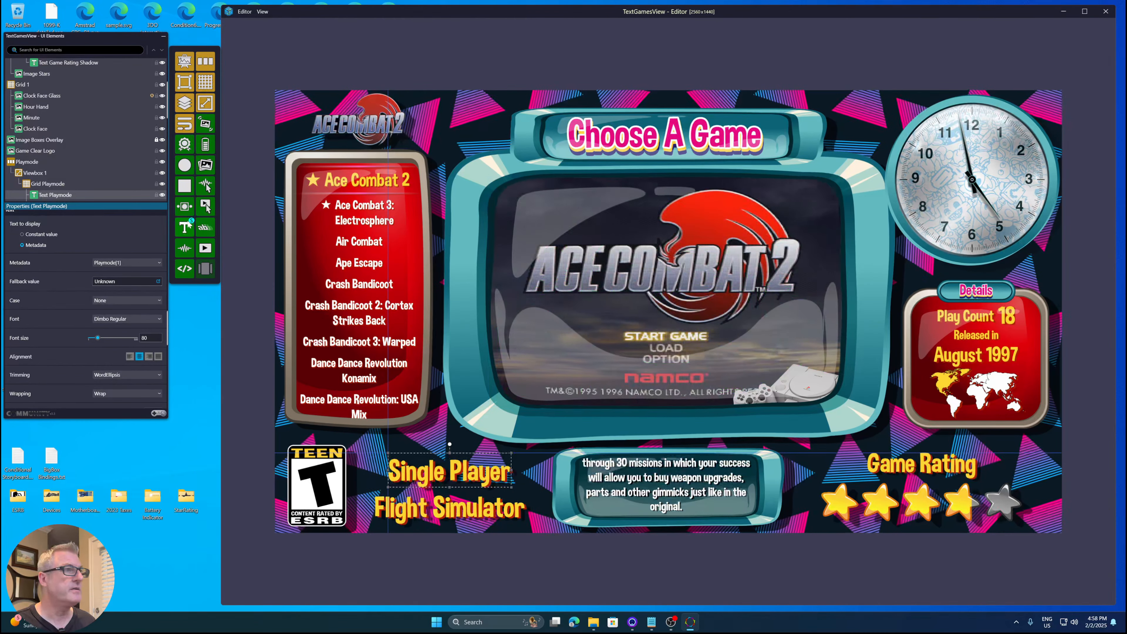
# - Apply the 'Pyramids - Yellow Foreground with Reddish Shadow' style to the Single Player text
pyautogui.rightClick(448, 473)
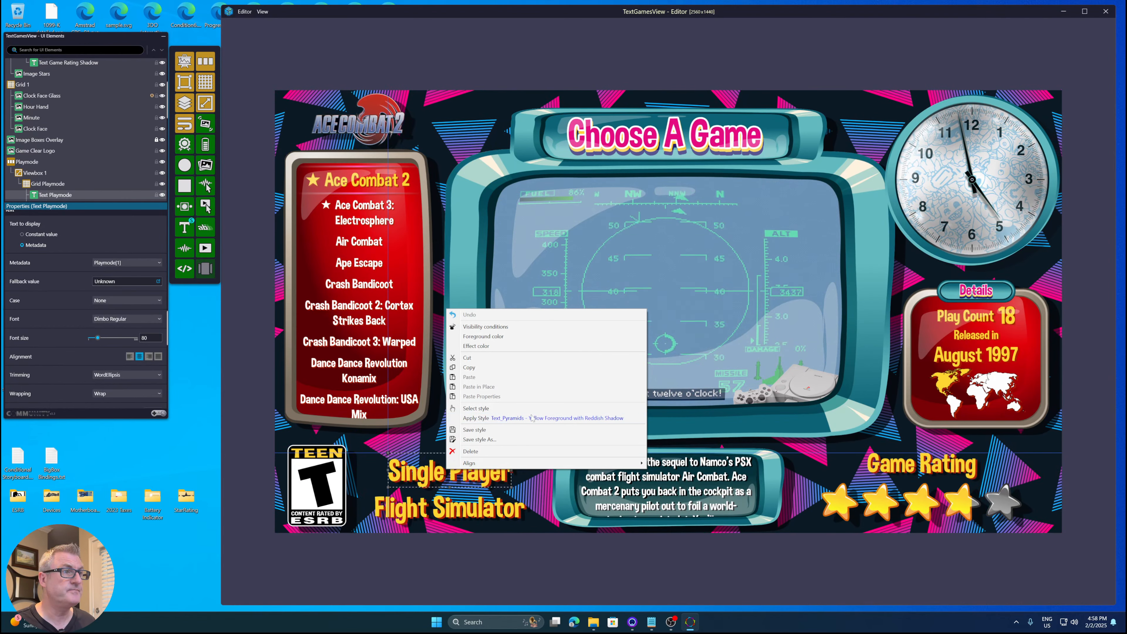
pyautogui.click(255, 440)
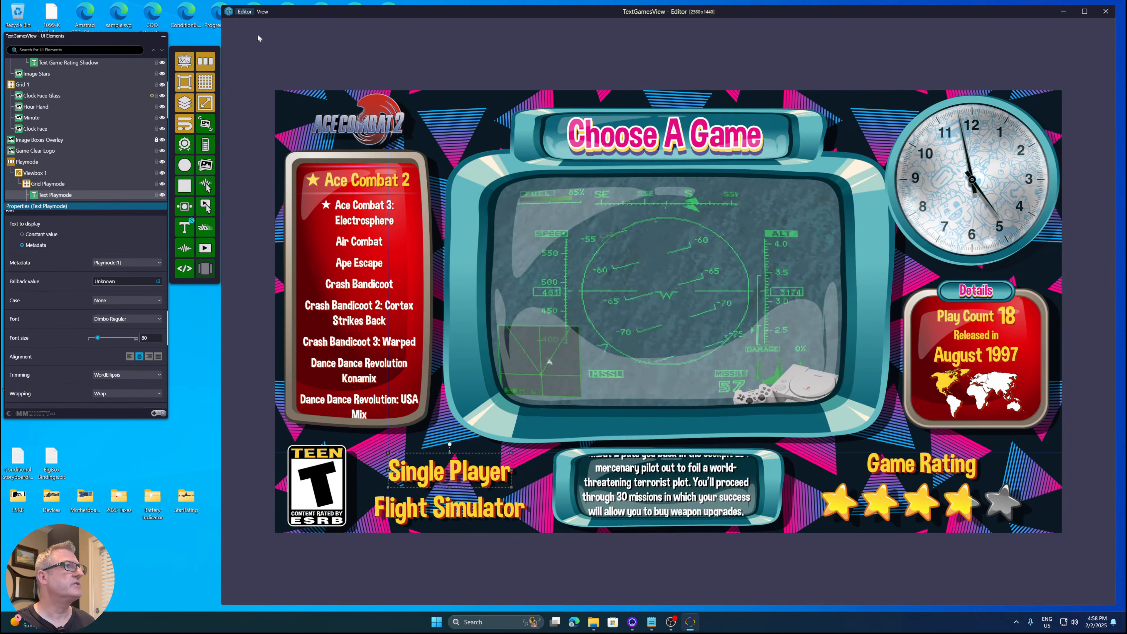
# - Close the view editor and delete the 'Pyramids - Yellow Foreground with Reddish Shadow' style from the style maintenance list
pyautogui.click(243, 11)
pyautogui.click(258, 189)
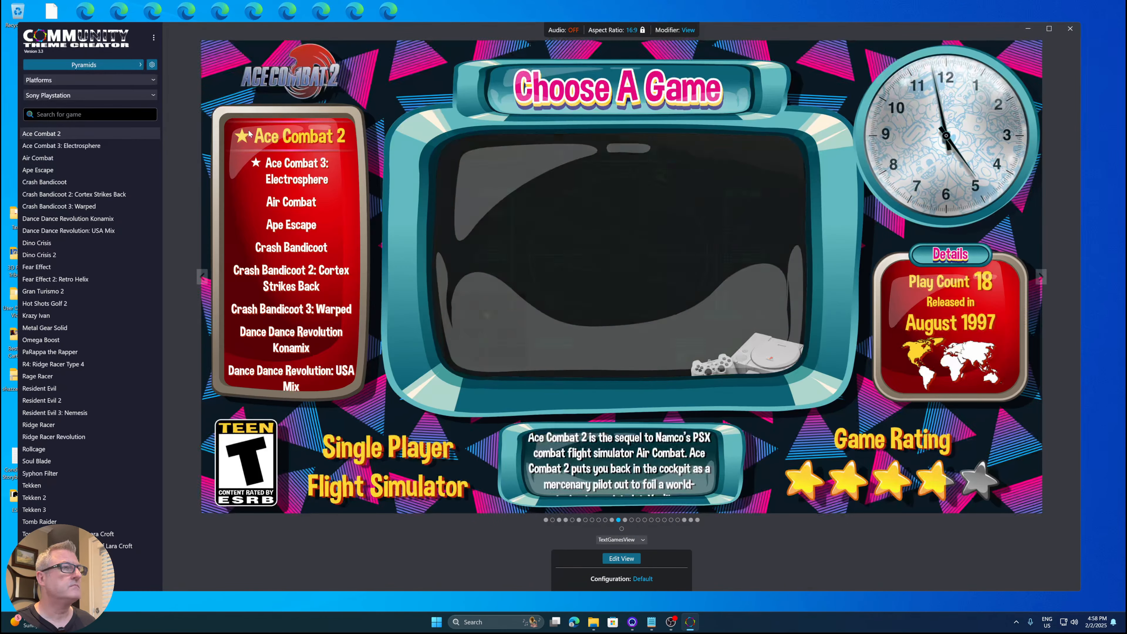
pyautogui.click(154, 37)
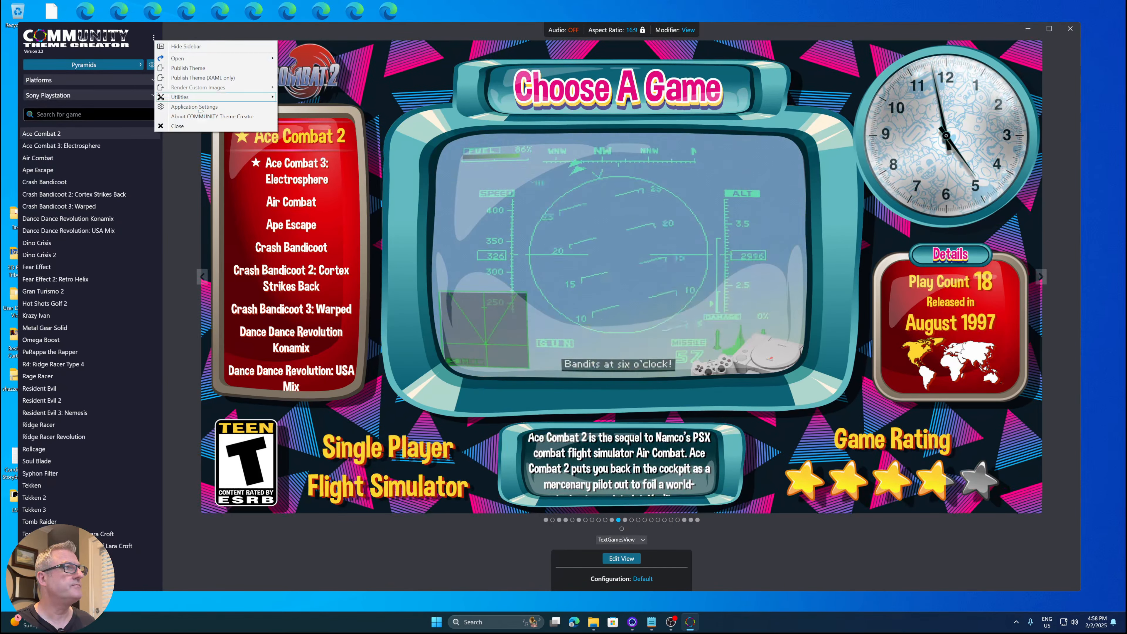
pyautogui.moveTo(197, 101)
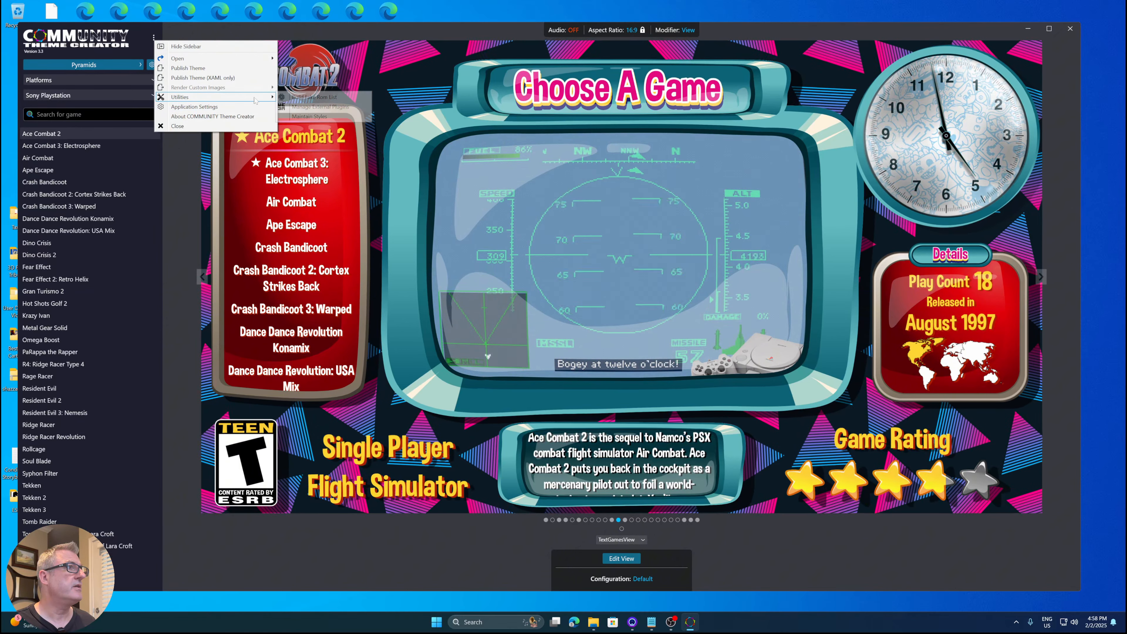
pyautogui.click(302, 97)
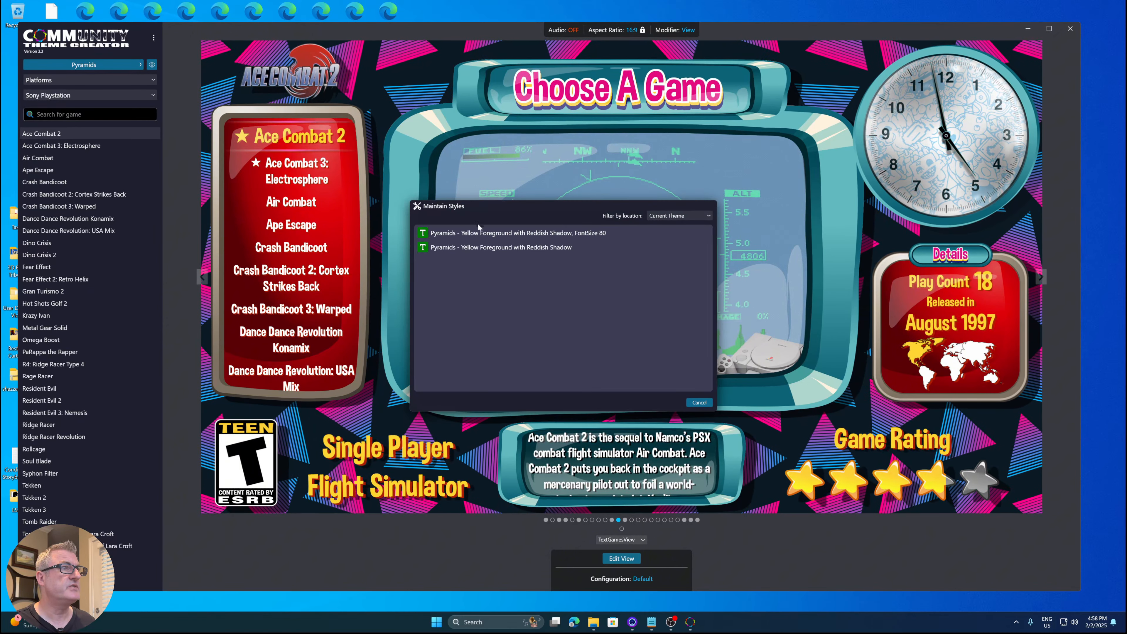
pyautogui.rightClick(516, 248)
pyautogui.click(539, 267)
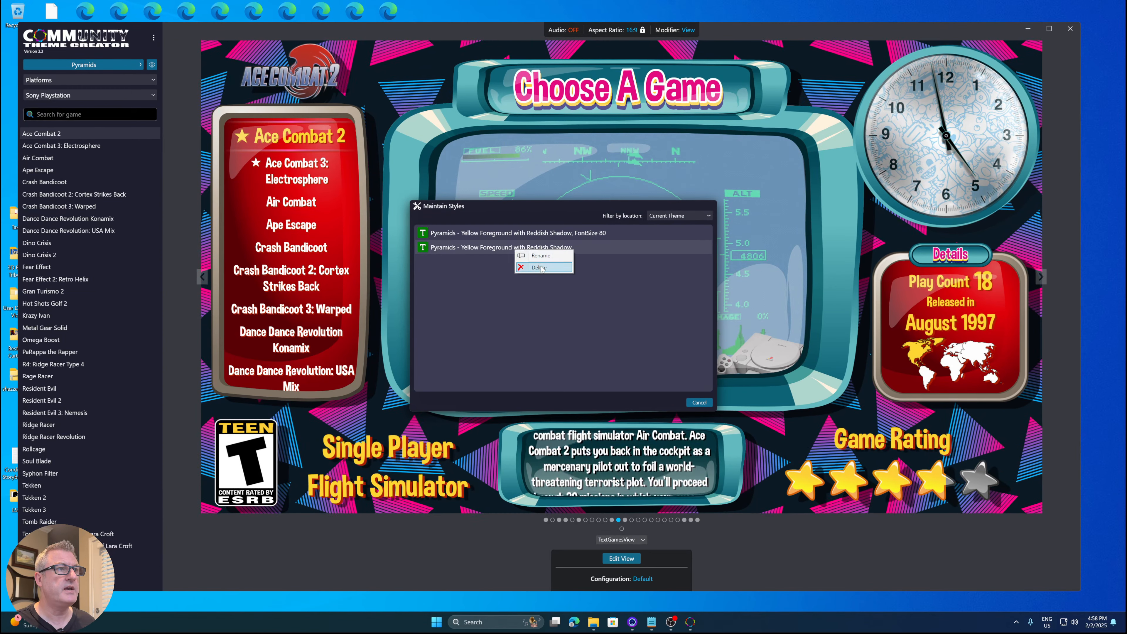
pyautogui.click(699, 403)
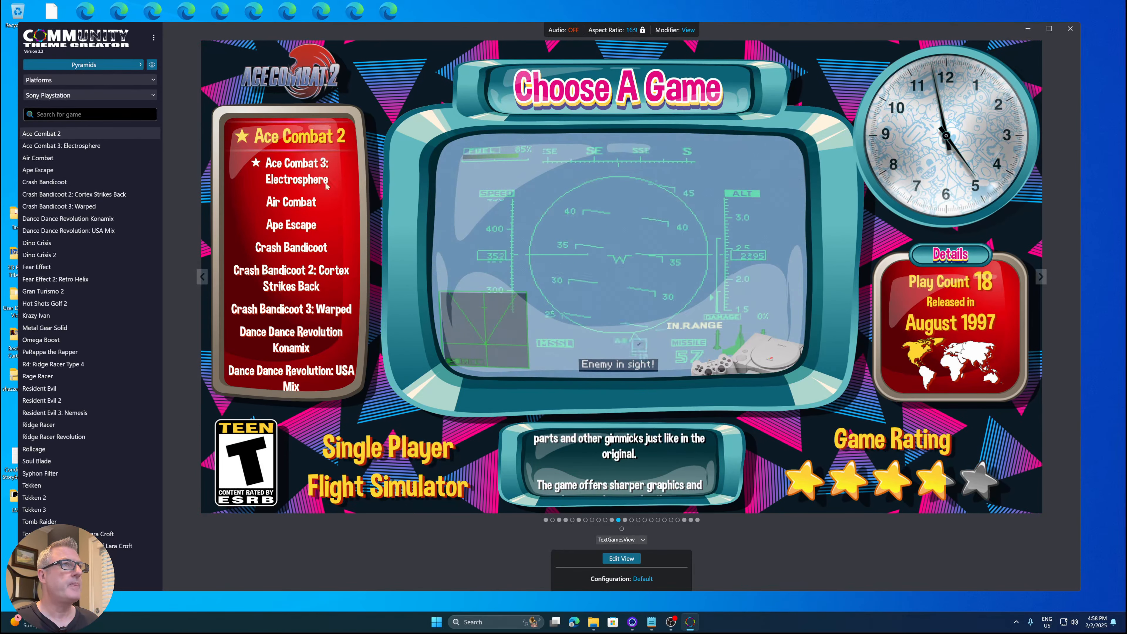
# - Open the Wheel theme from the theme manager and edit its PlatformWheel1FiltersView
pyautogui.click(98, 65)
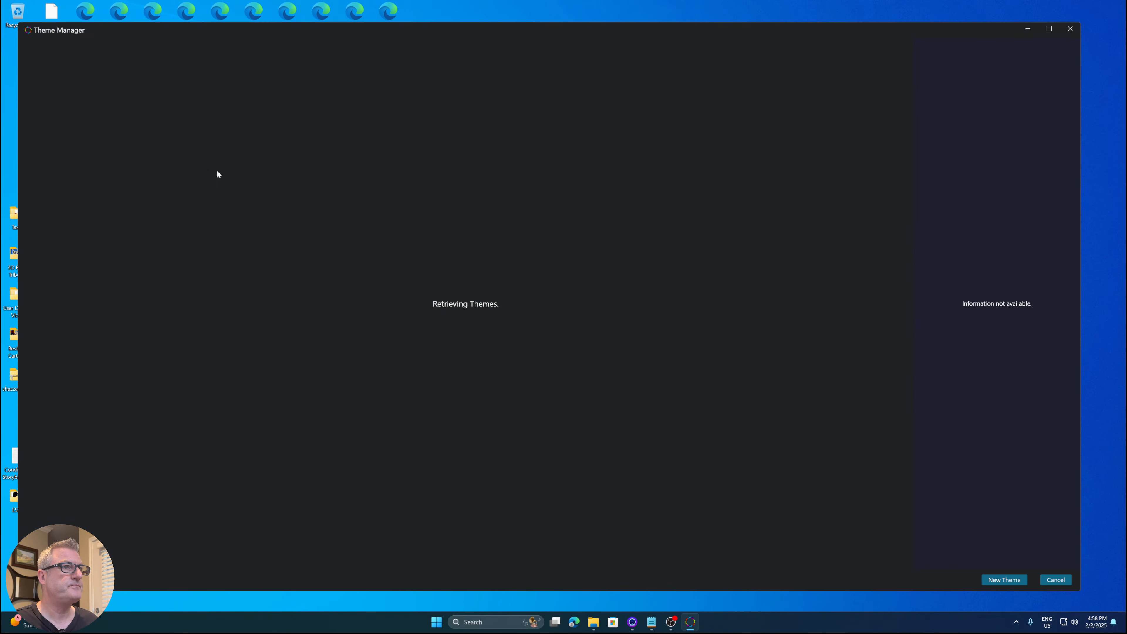
pyautogui.scroll(-1, 458, 373)
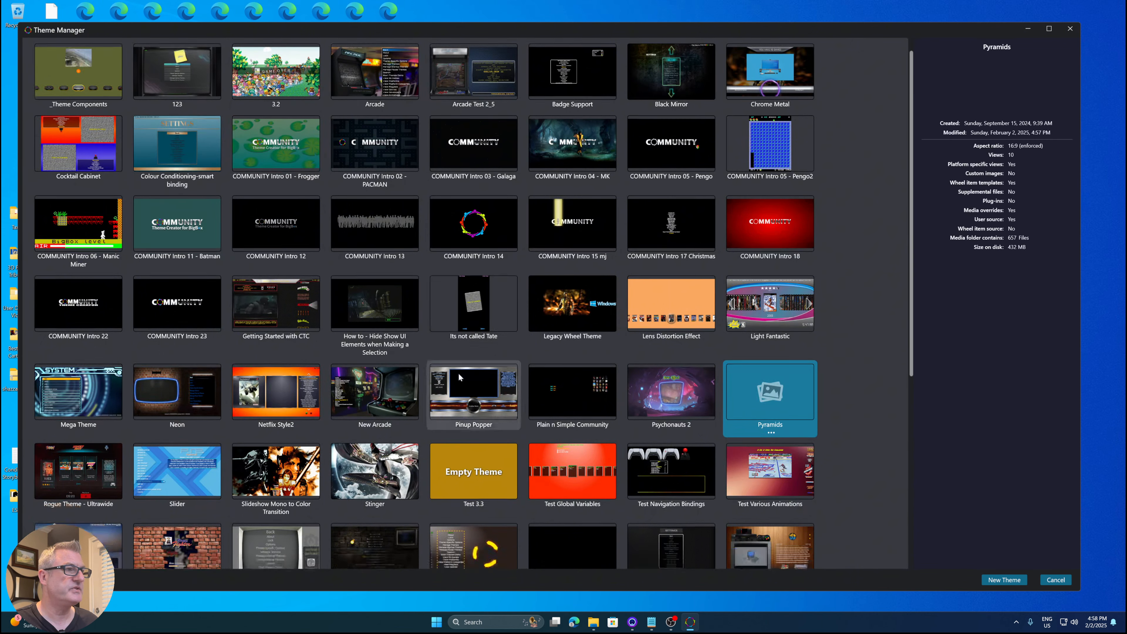
pyautogui.scroll(-10, 459, 377)
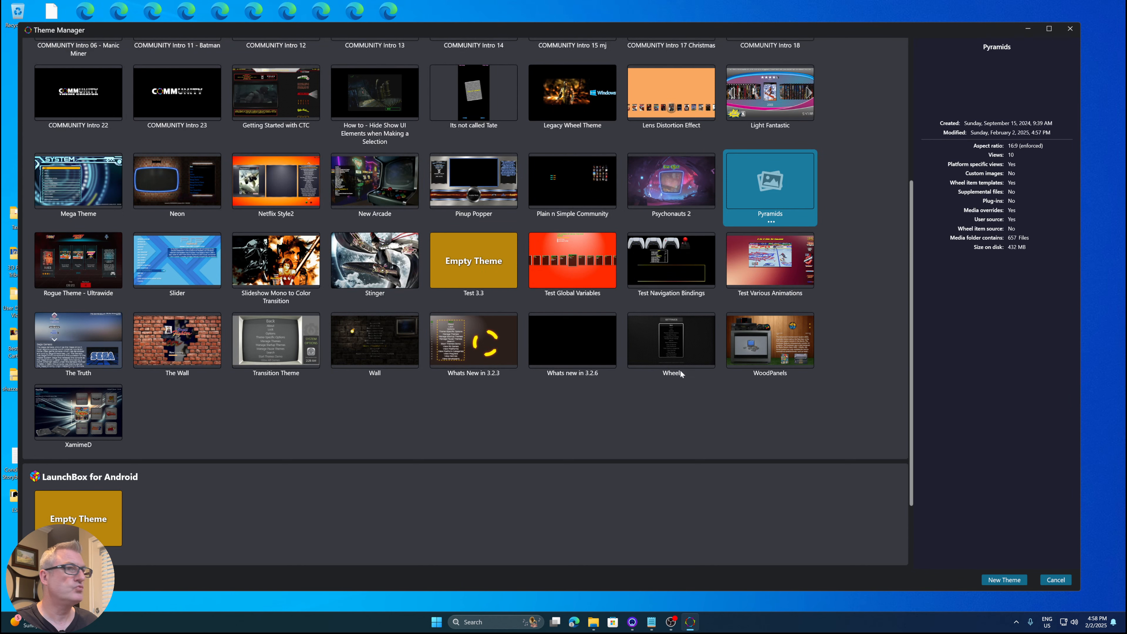
pyautogui.doubleClick(697, 356)
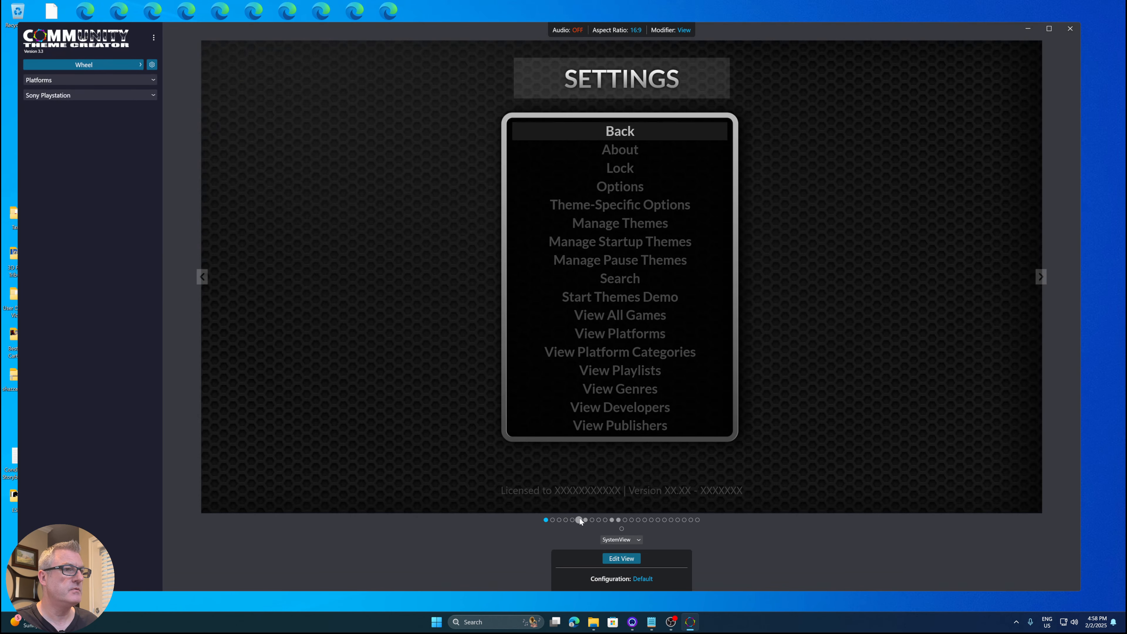
pyautogui.click(579, 518)
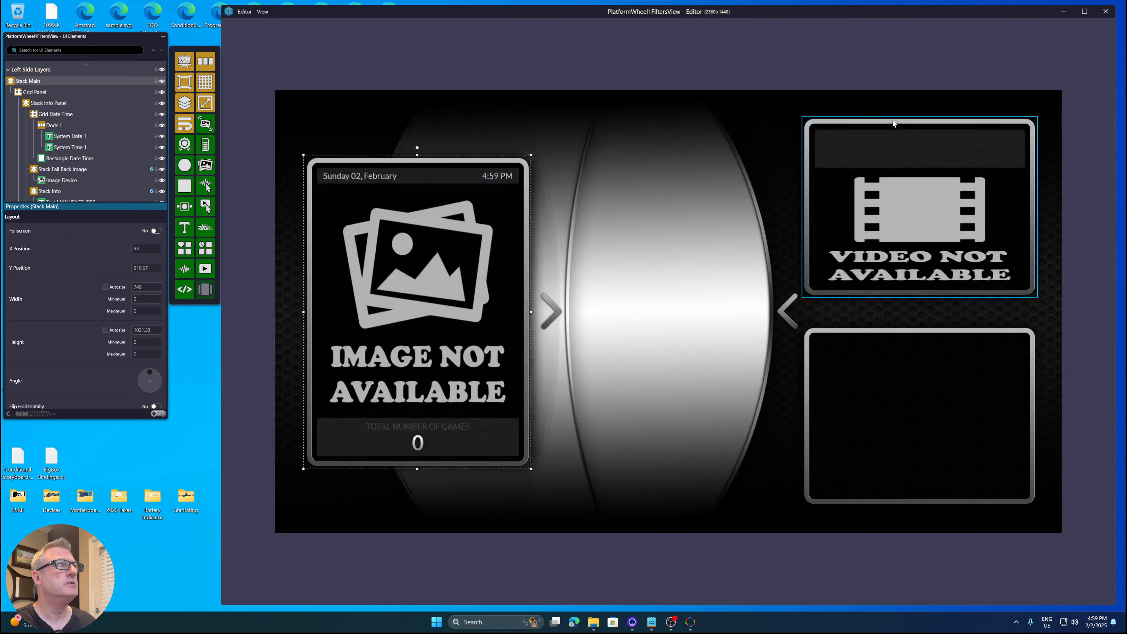
# - Select the Sony Playstation platform name text and review its appearance and text properties
pyautogui.click(920, 160)
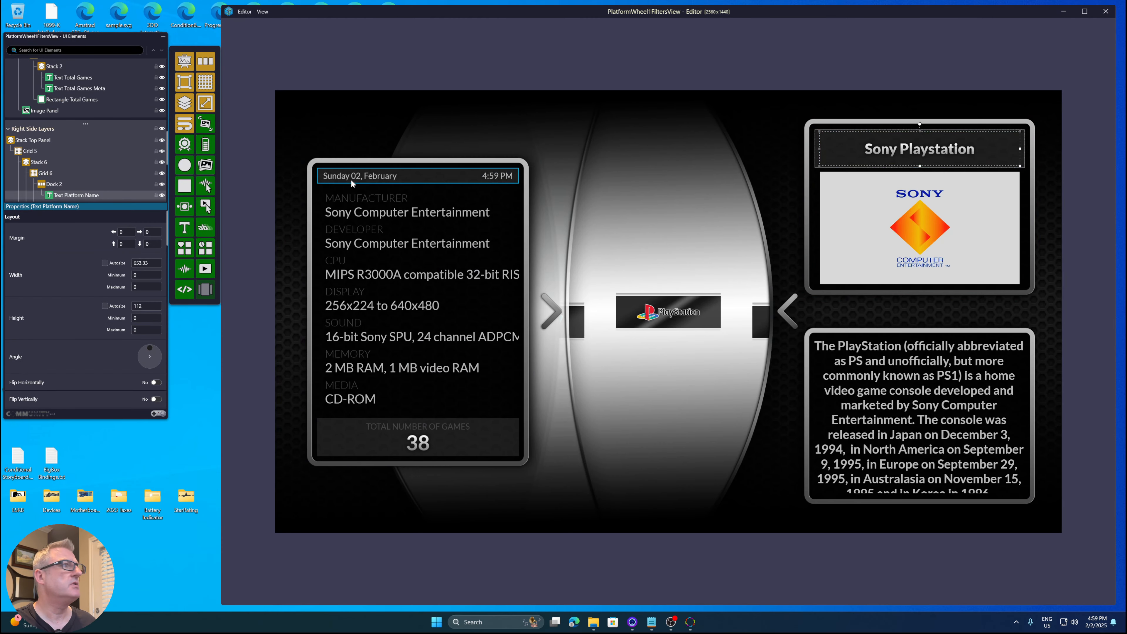
pyautogui.scroll(-5, 62, 276)
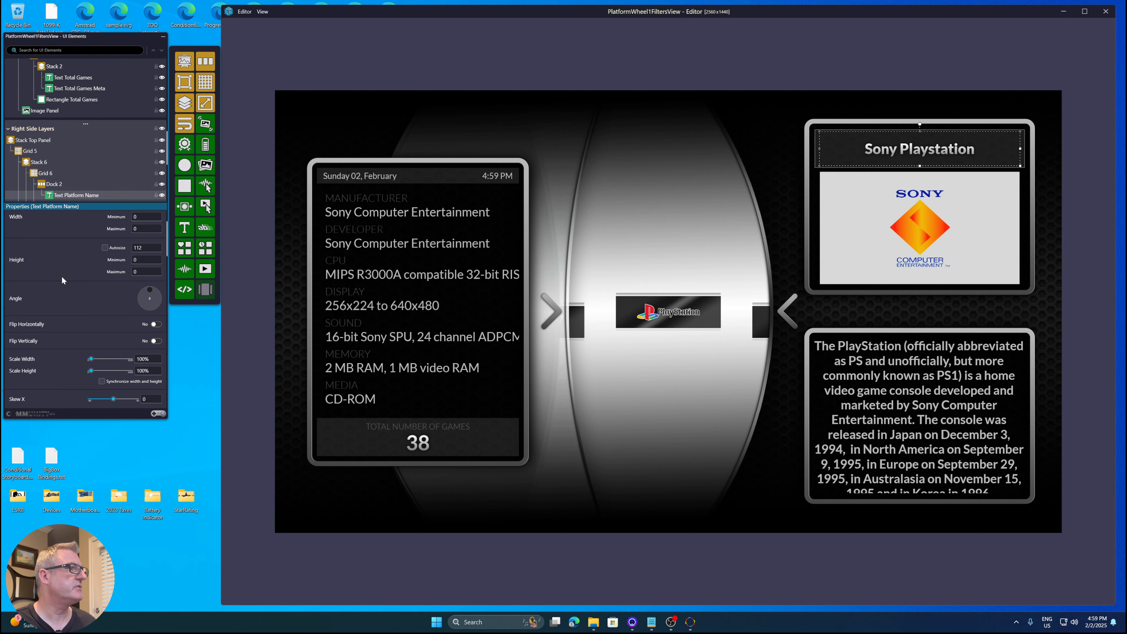
pyautogui.scroll(-5, 62, 273)
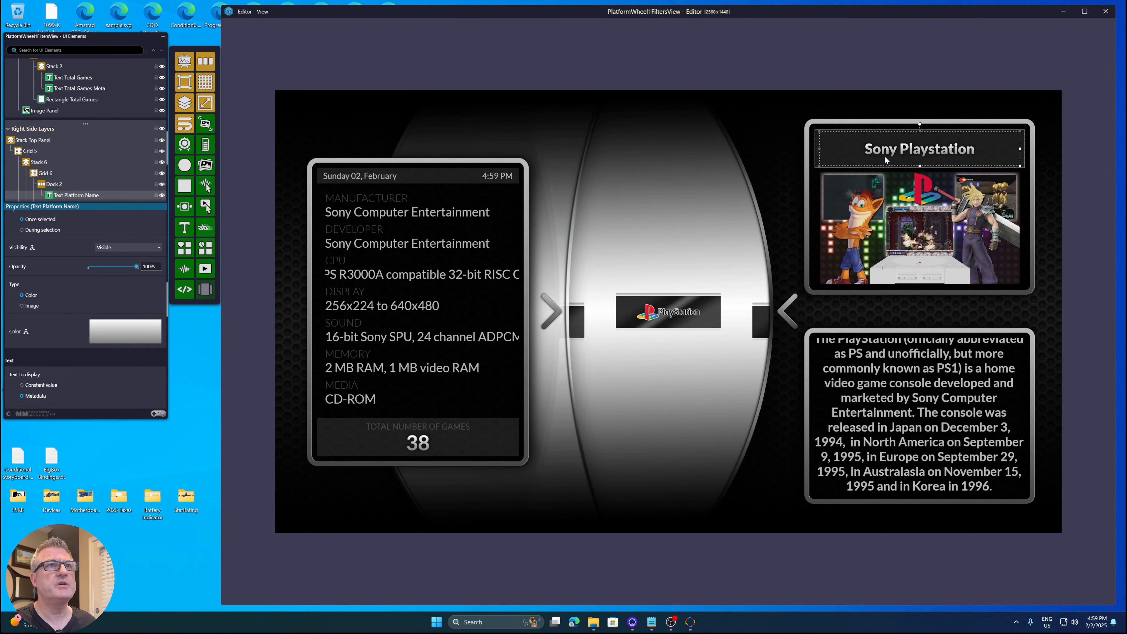
pyautogui.rightClick(895, 150)
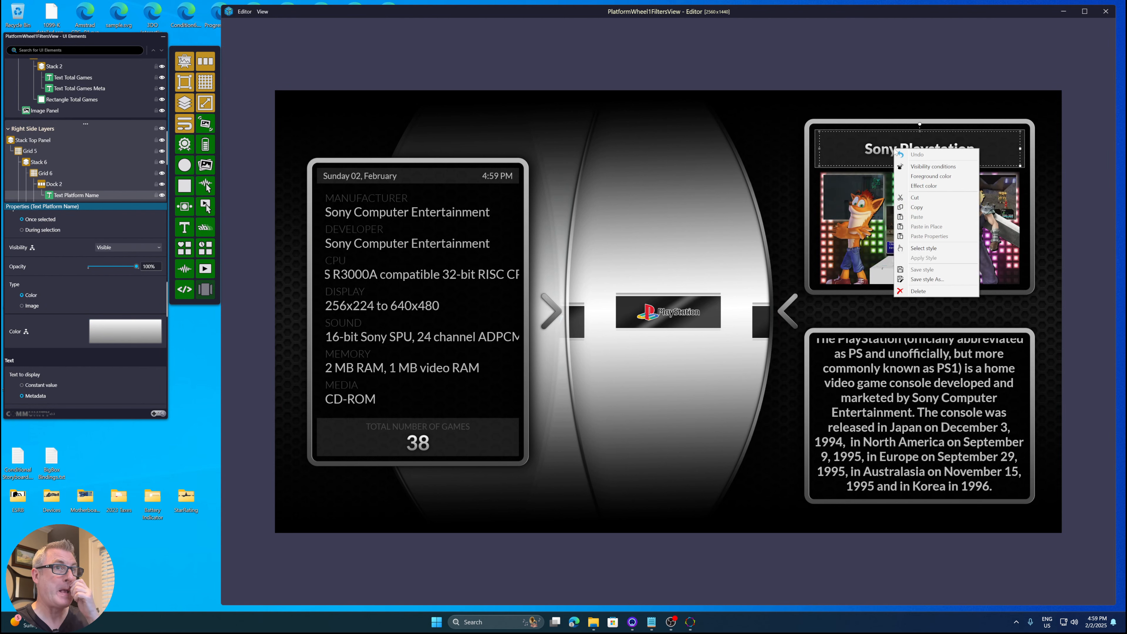
pyautogui.press('Escape')
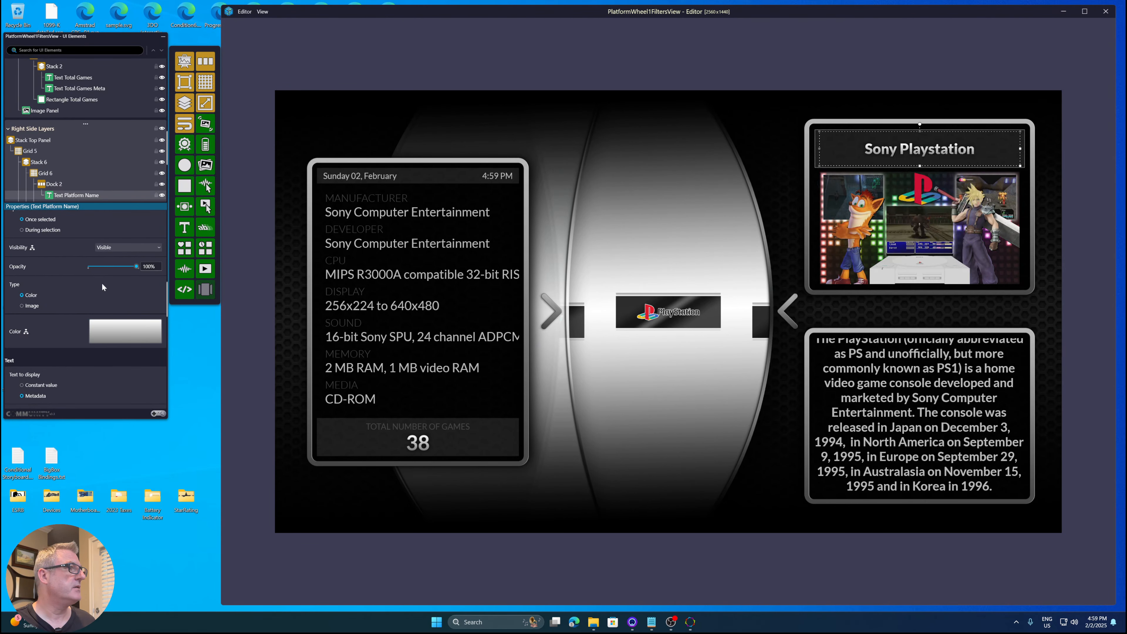
pyautogui.scroll(5, 91, 278)
pyautogui.scroll(3, 88, 275)
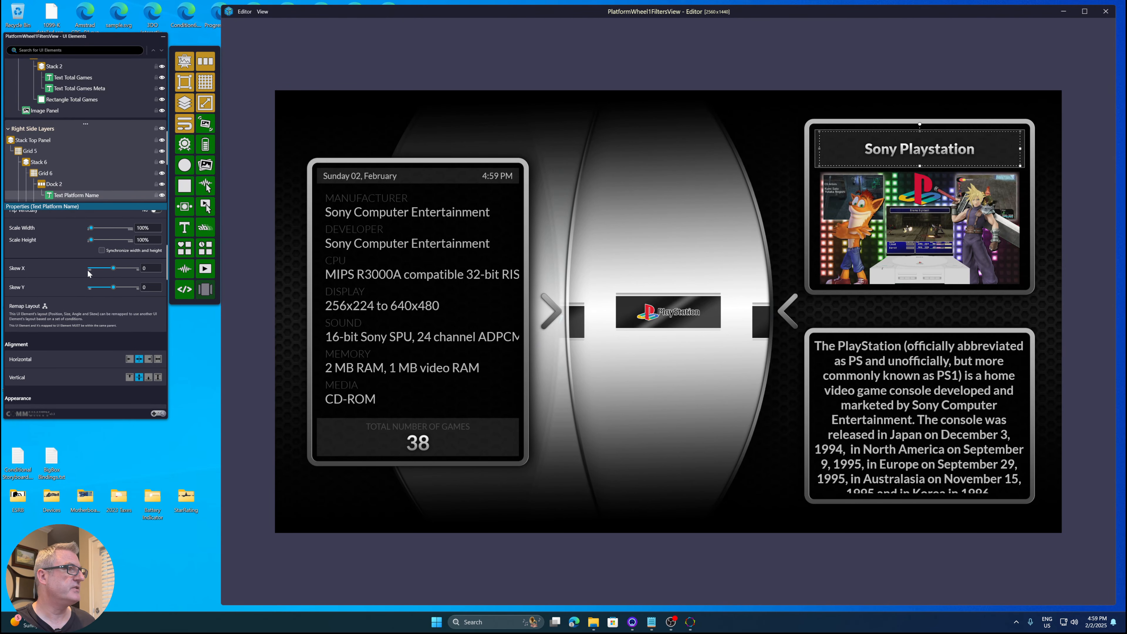
pyautogui.scroll(8, 88, 270)
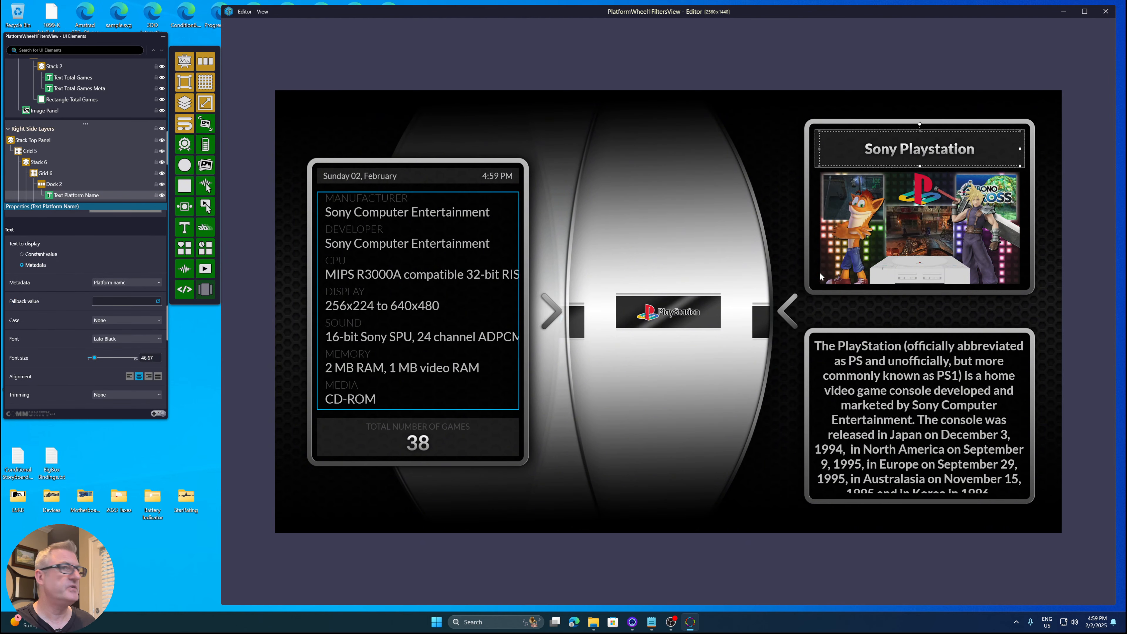
# - Save the platform name text's style at the Application location as 'Silver w FontSize 46'
pyautogui.click(878, 150)
pyautogui.rightClick(879, 150)
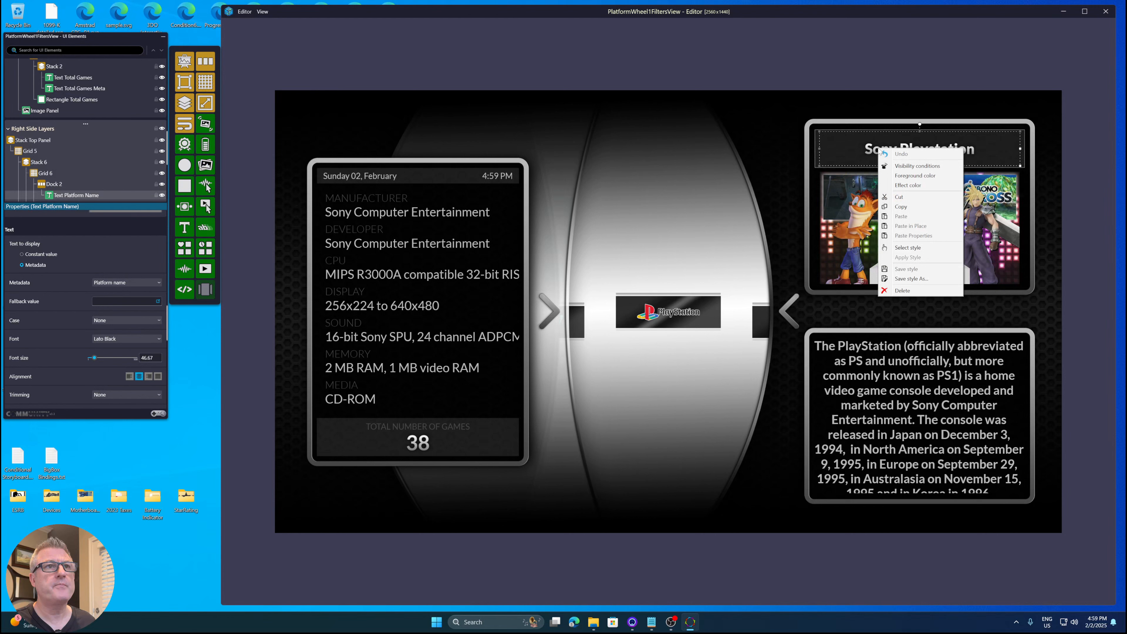
pyautogui.click(906, 279)
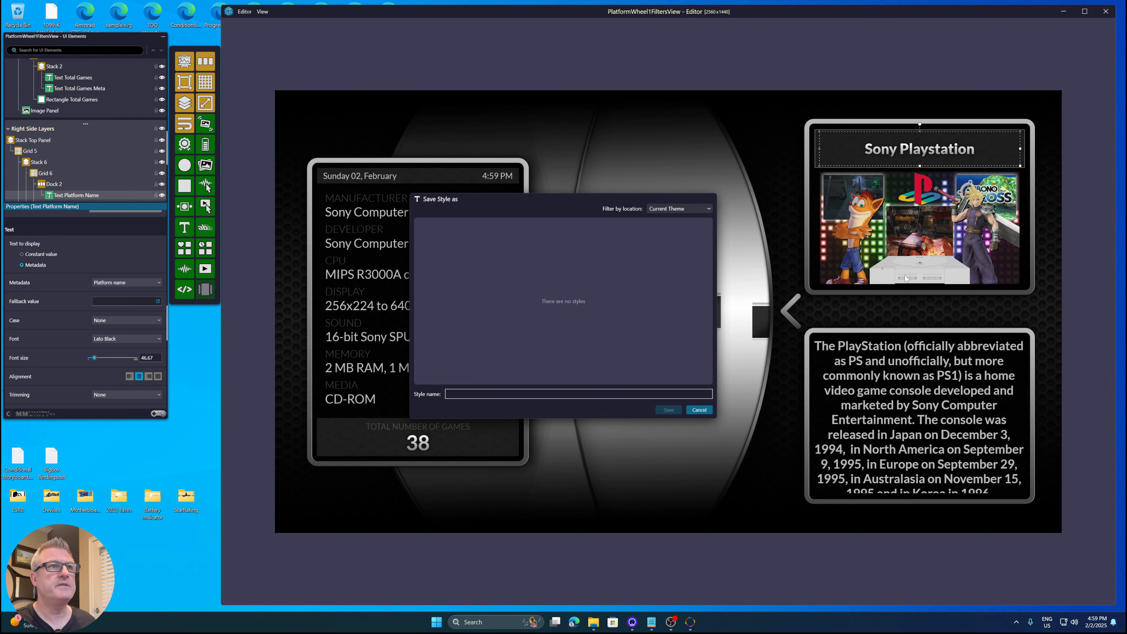
pyautogui.click(663, 208)
pyautogui.click(669, 223)
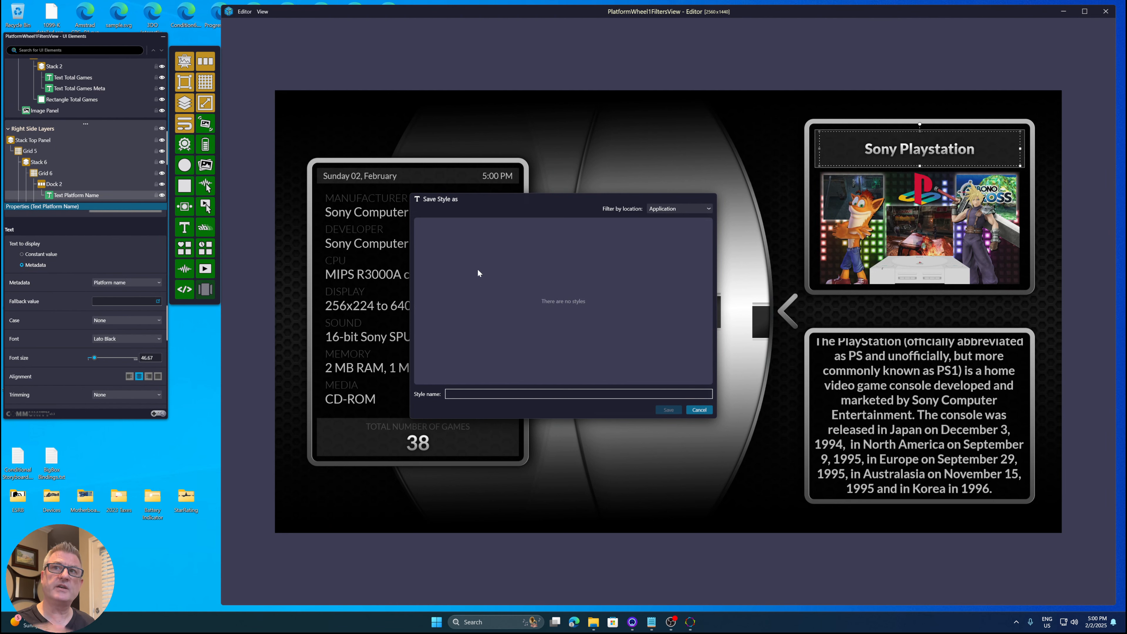
pyautogui.click(507, 394)
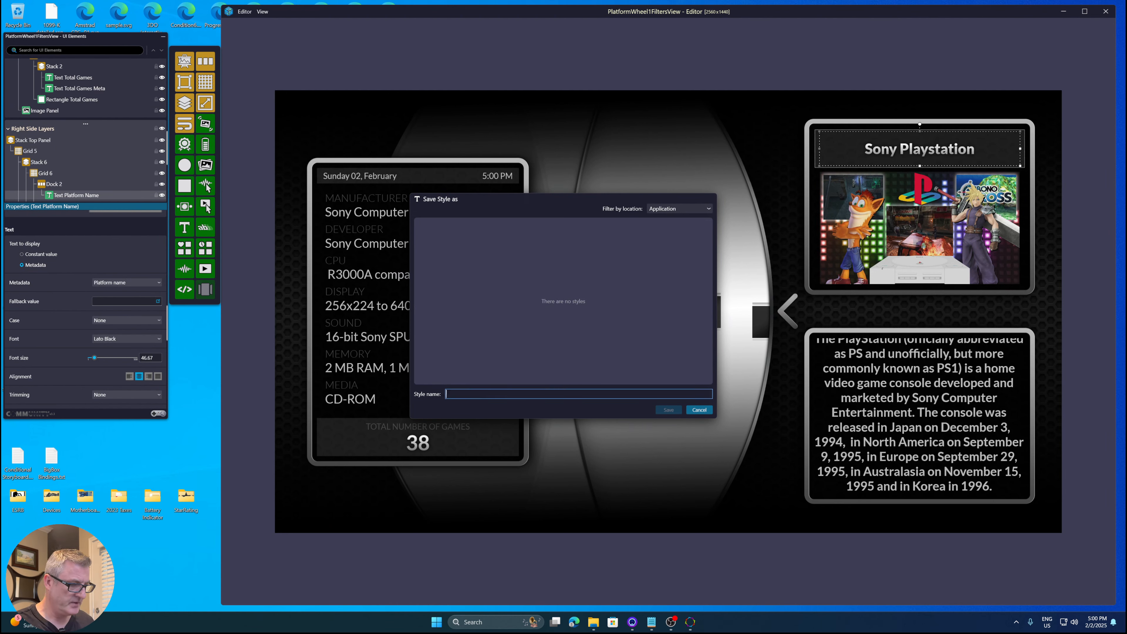
pyautogui.write('Silver w FontSize 46')
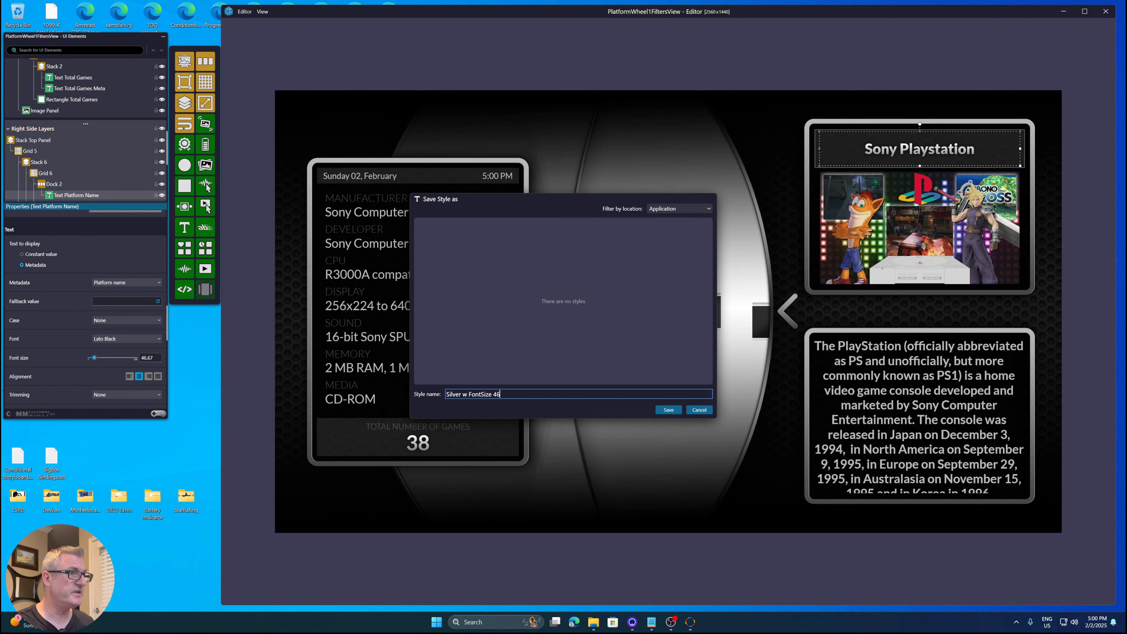
pyautogui.click(668, 409)
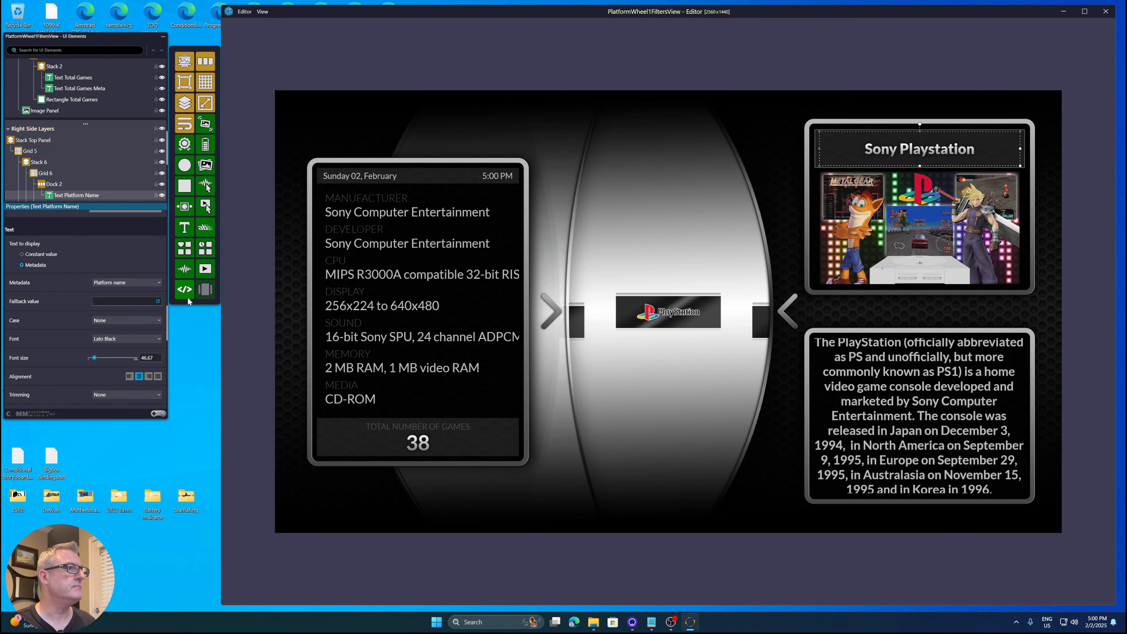
# - Close the editor, switch back to the Pyramids theme and open its HorizontalWheel1GamesView for editing
pyautogui.click(245, 11)
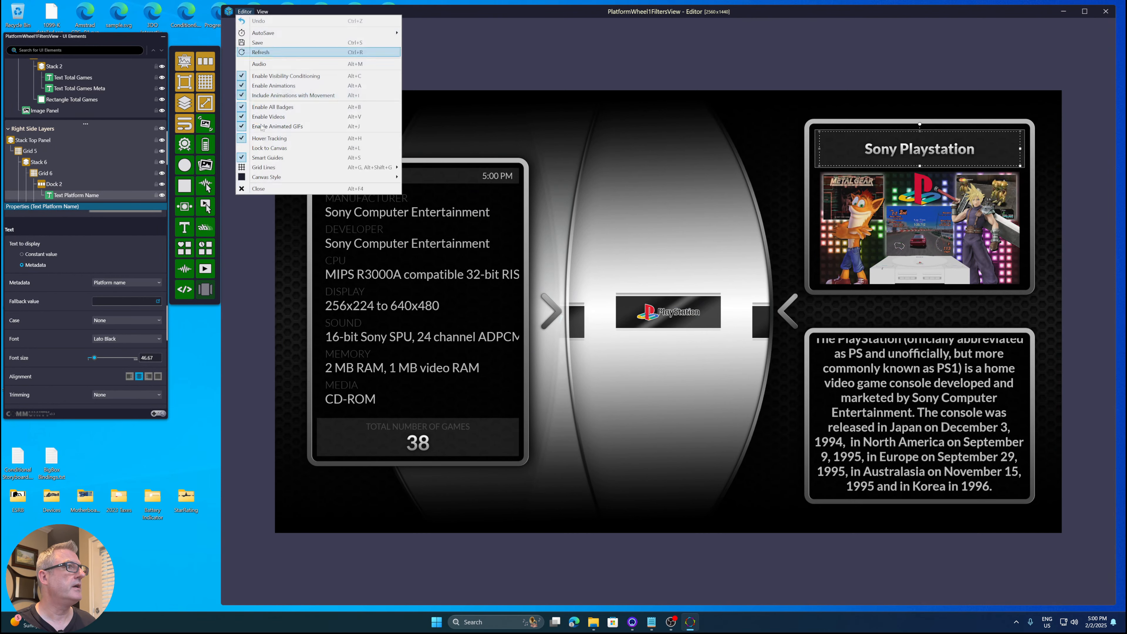
pyautogui.click(279, 191)
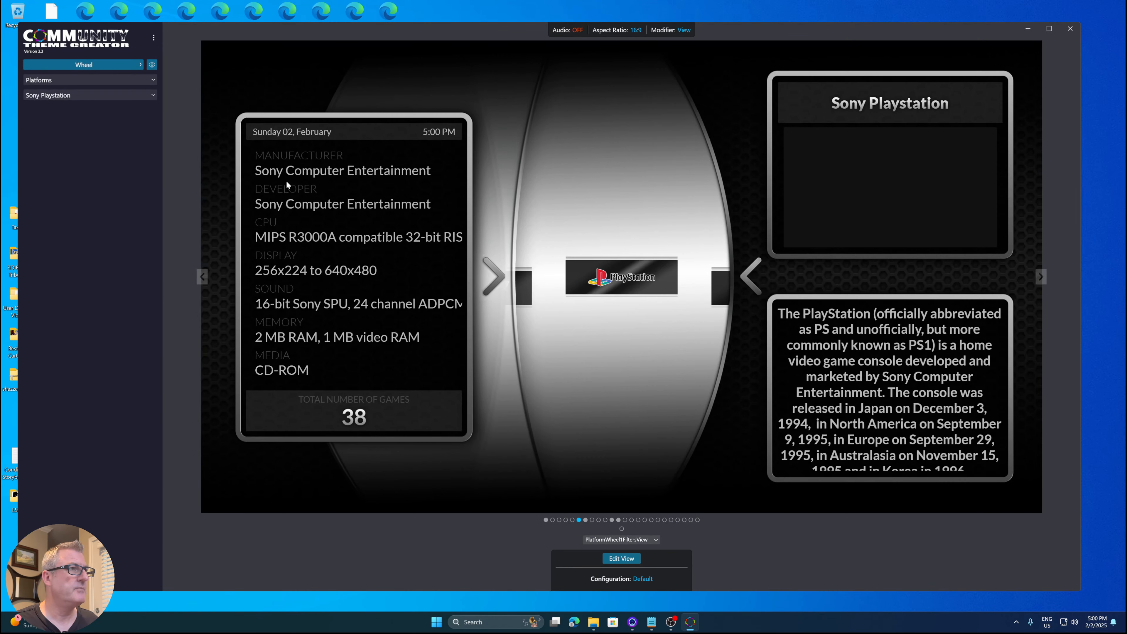
pyautogui.click(154, 35)
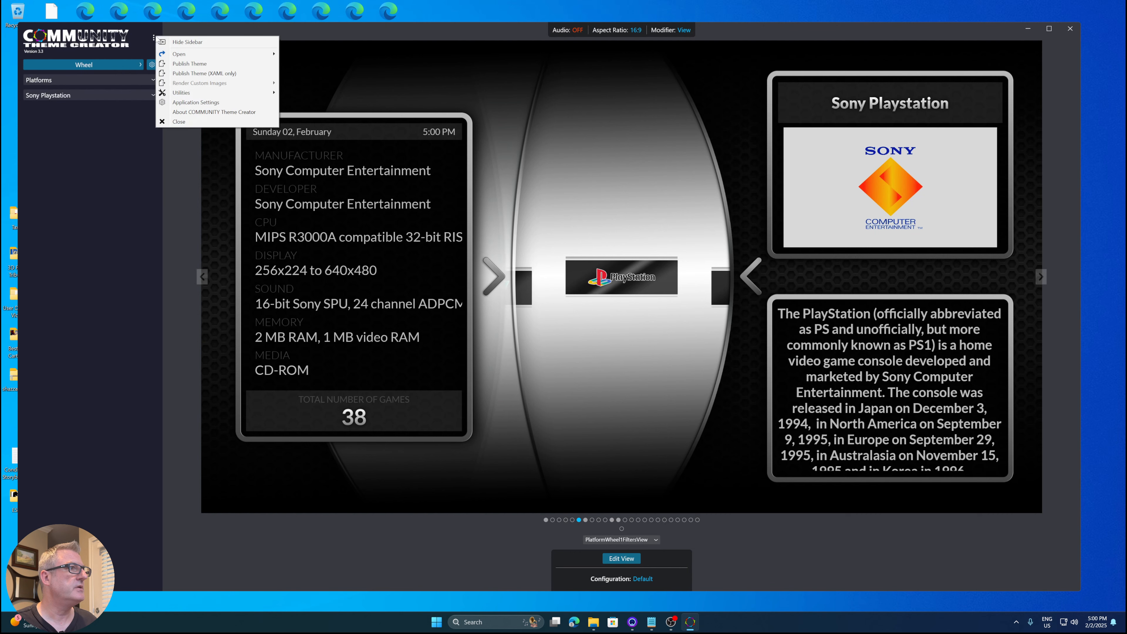
pyautogui.click(130, 64)
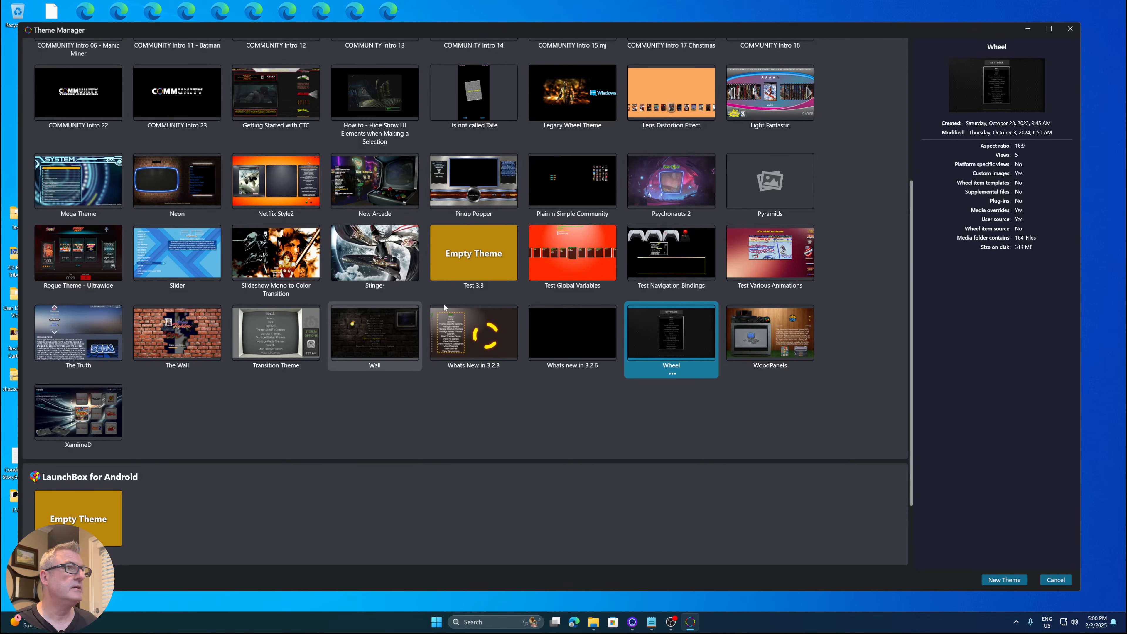
pyautogui.click(750, 195)
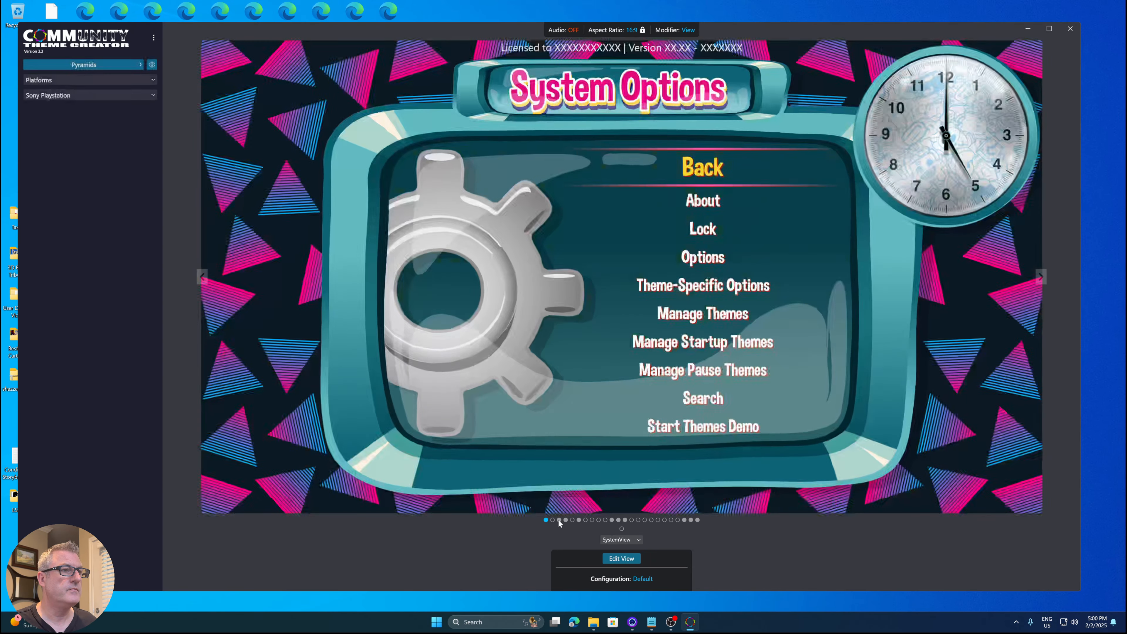
pyautogui.click(559, 521)
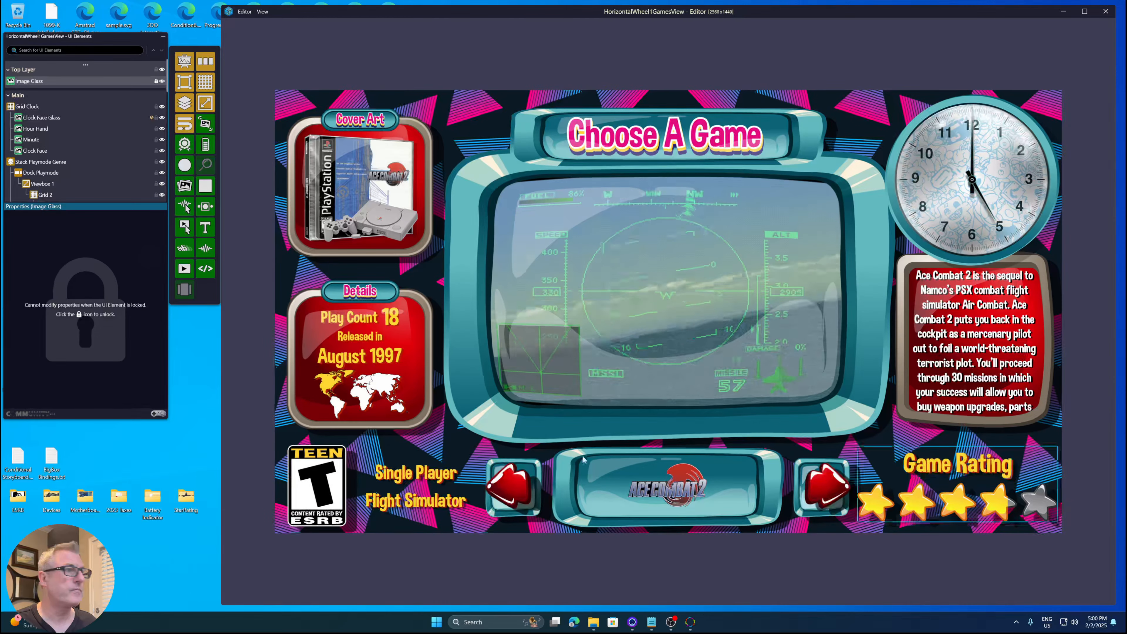
# - Save the Single Player text's style at the Application location as 'Pyramids - Yellow Foreground with Reddish Shadow, FontSize 80'
pyautogui.click(416, 473)
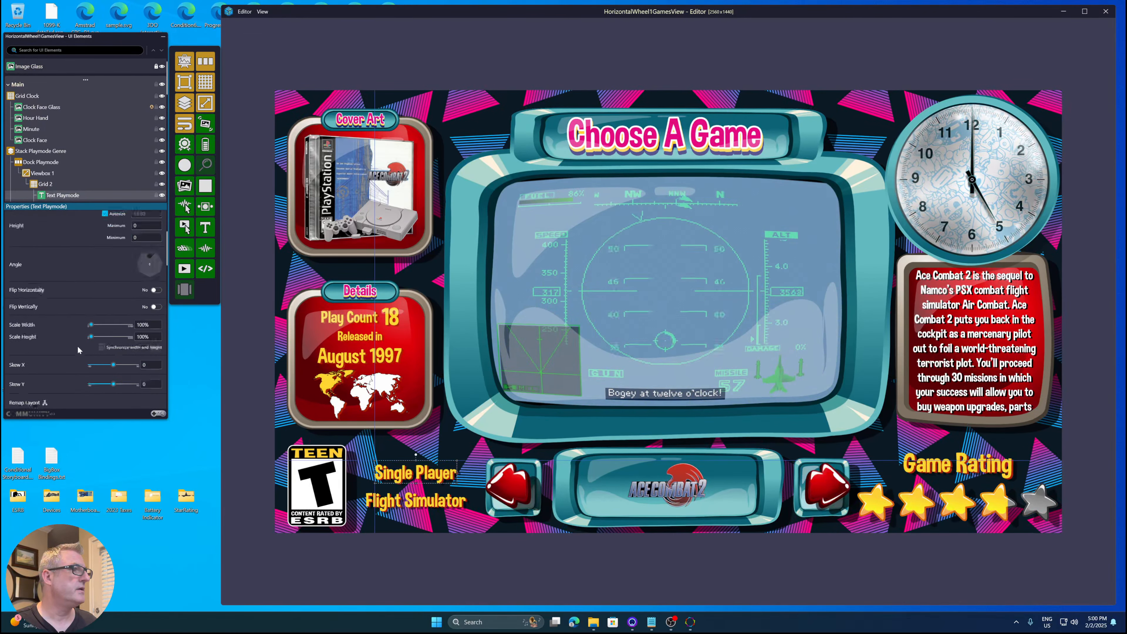
pyautogui.scroll(-5, 78, 346)
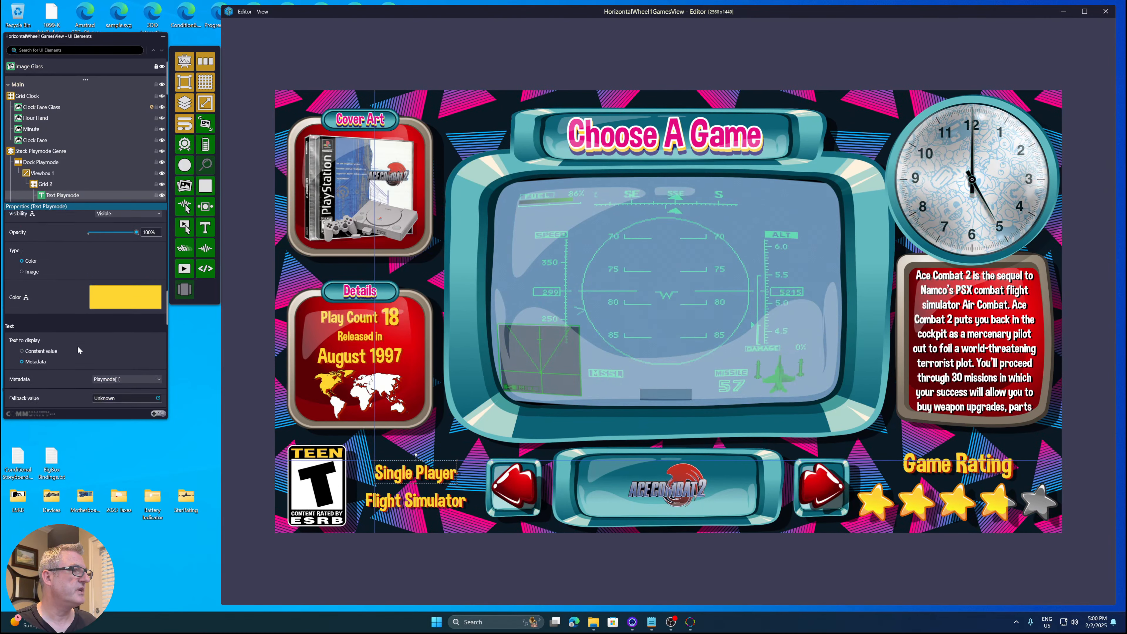
pyautogui.scroll(-3, 78, 345)
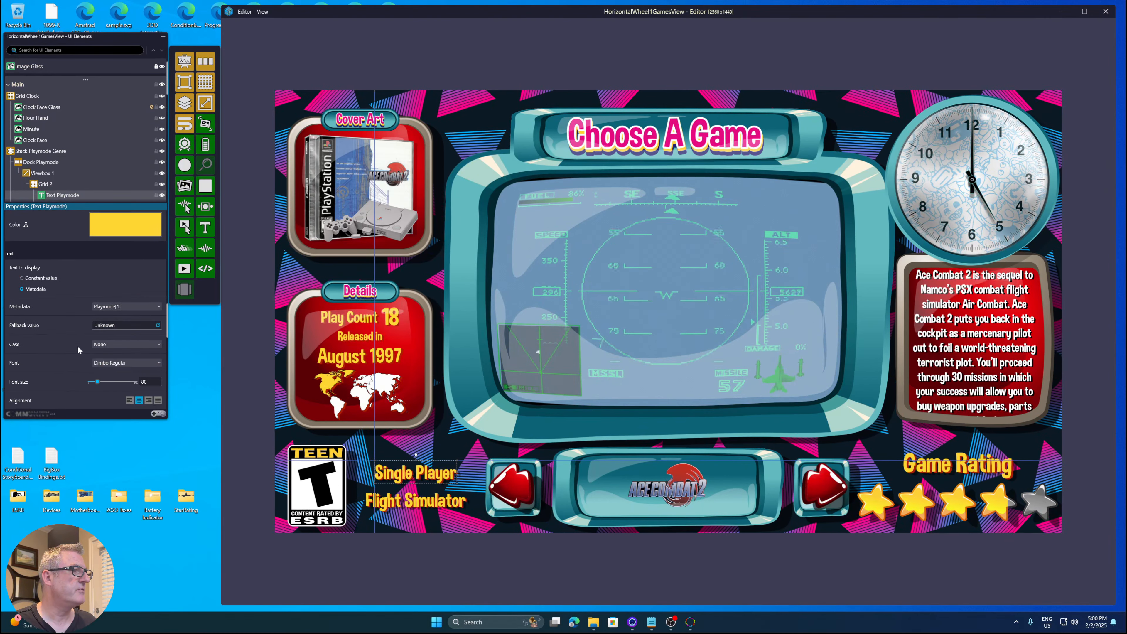
pyautogui.rightClick(413, 474)
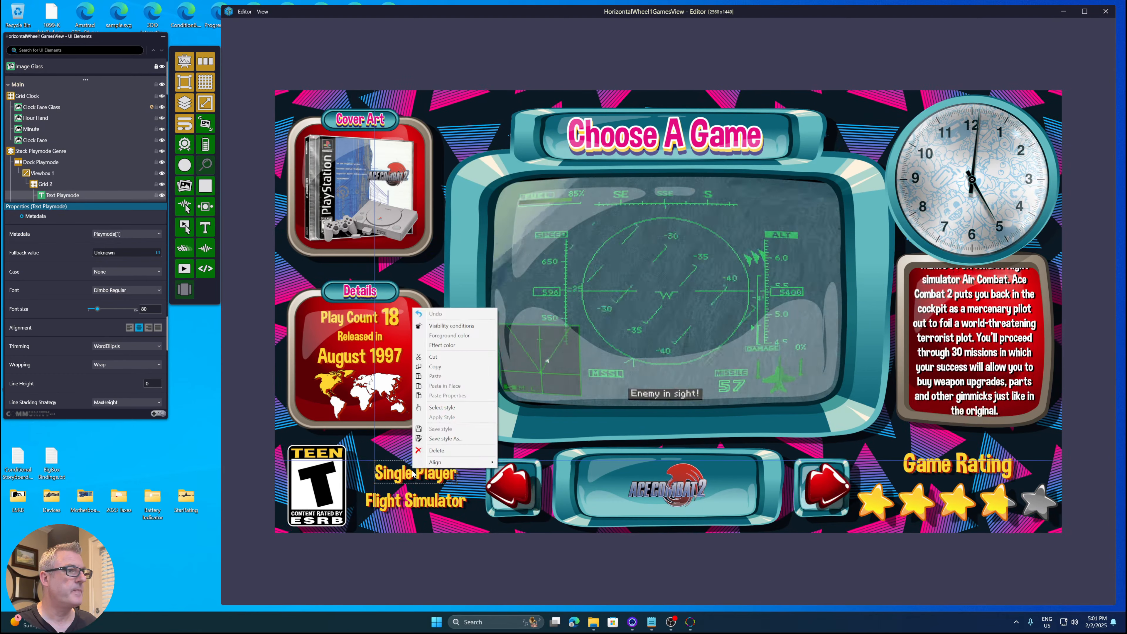
pyautogui.click(438, 438)
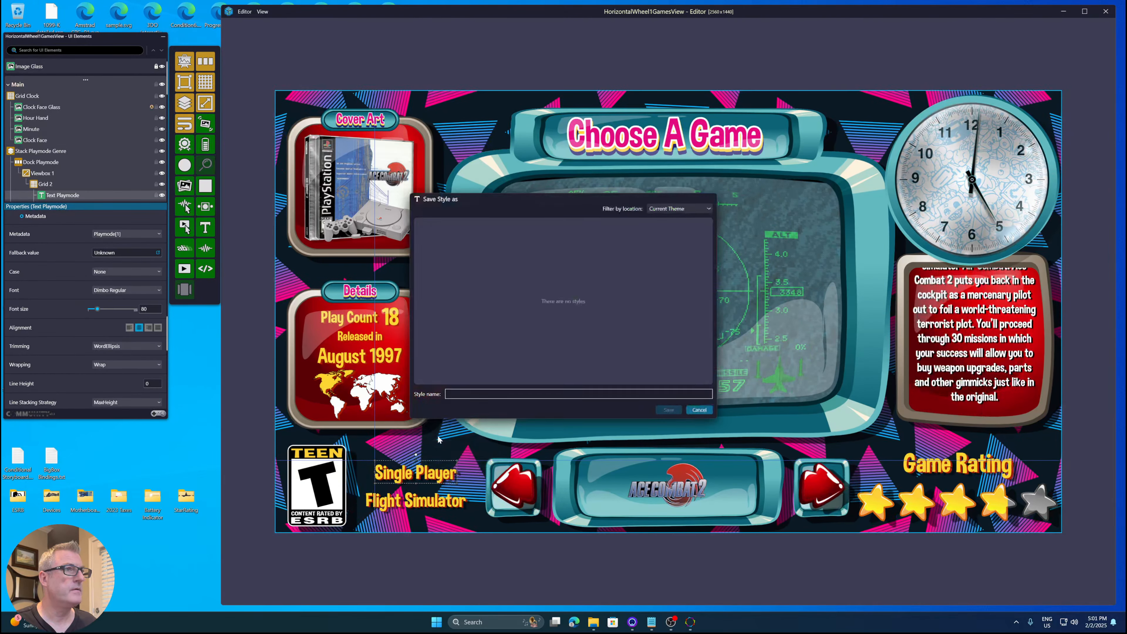
pyautogui.click(548, 227)
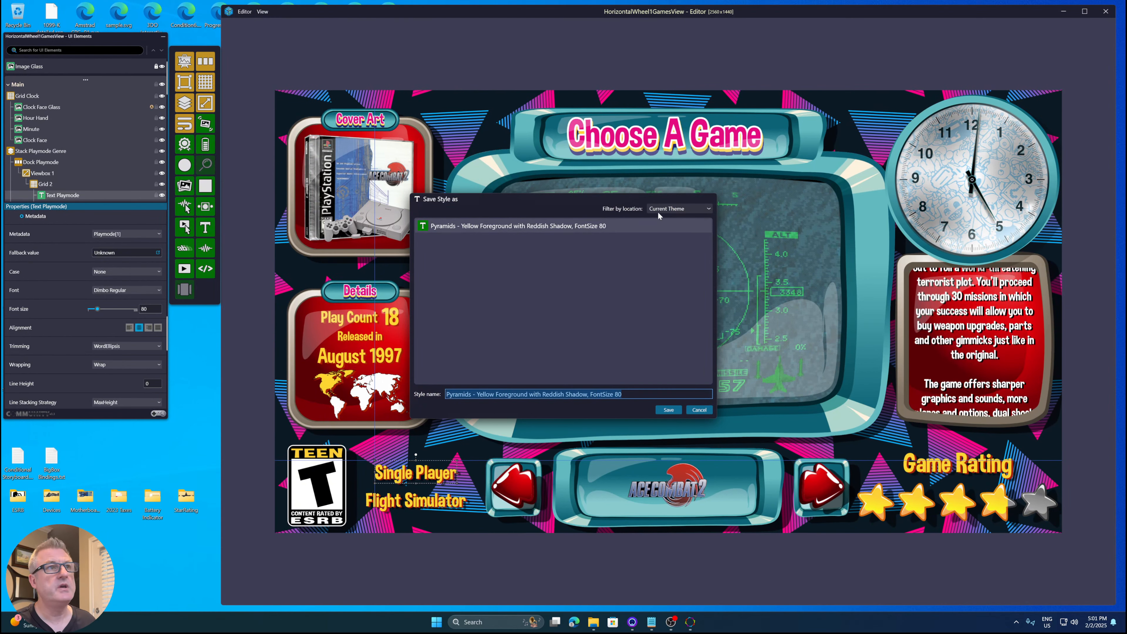
pyautogui.click(671, 209)
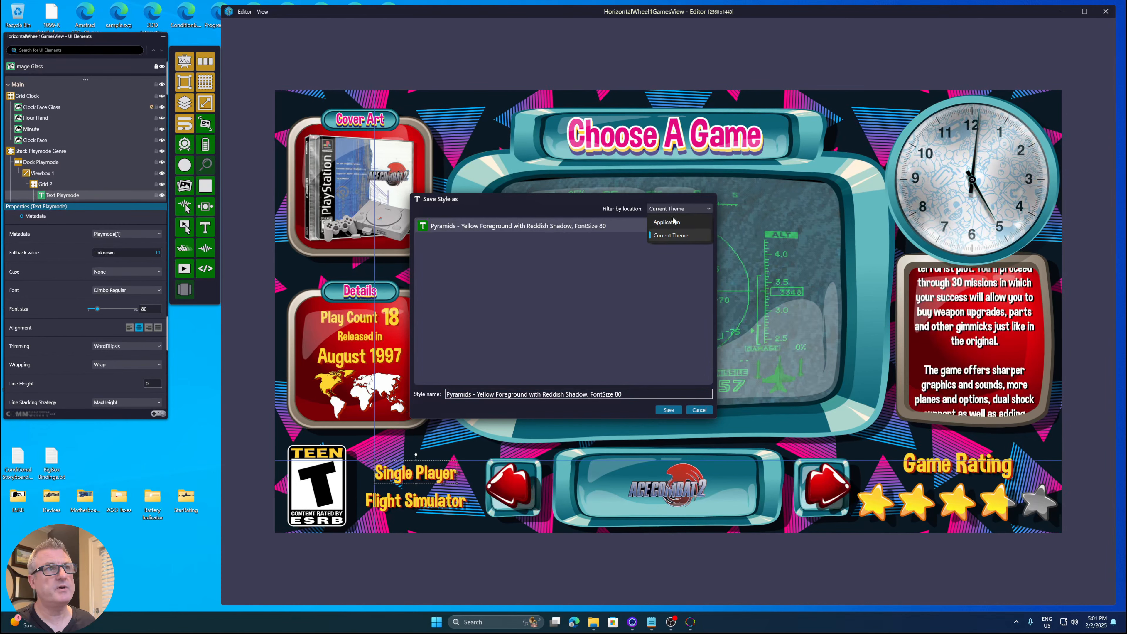
pyautogui.click(670, 221)
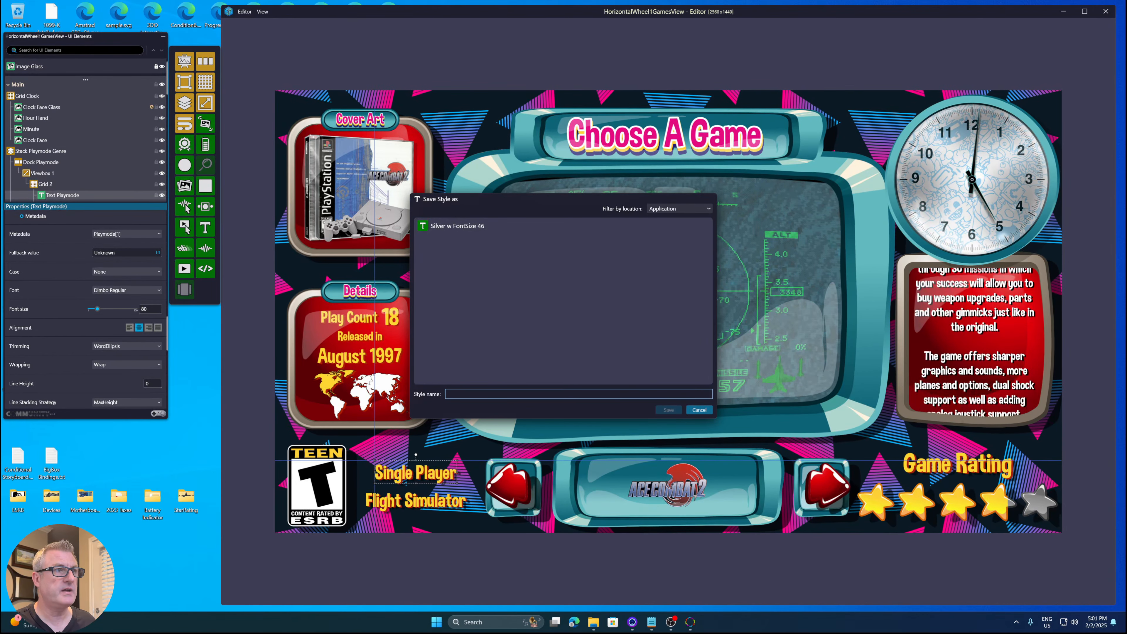
pyautogui.write('Pyramids - Yellow Foreground with Reddish Shadow, FontSize 80')
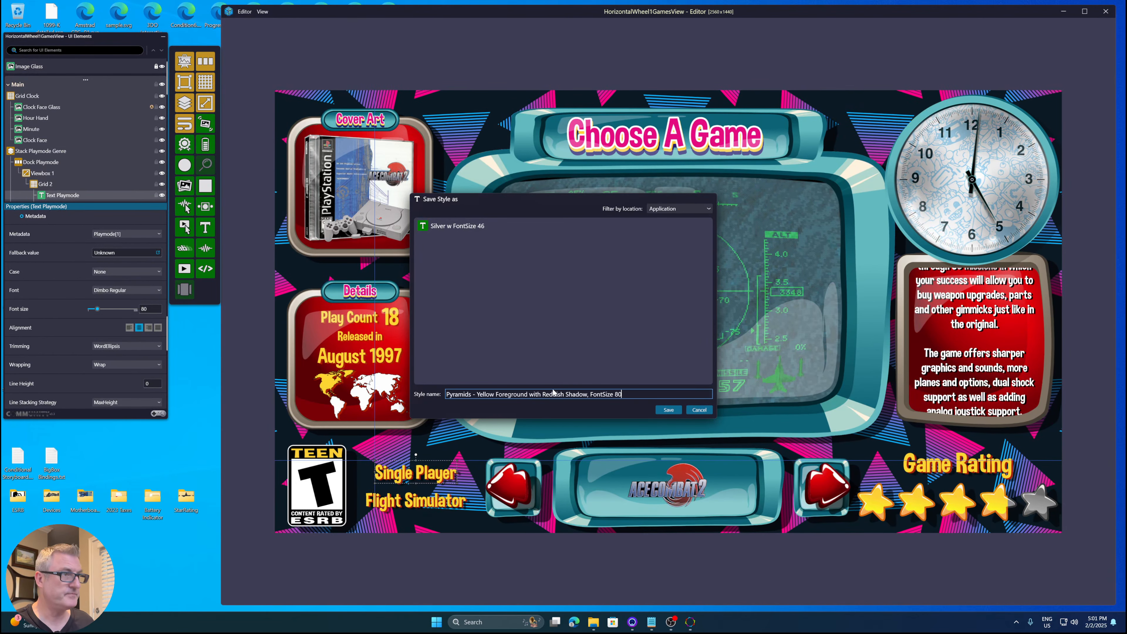
pyautogui.click(669, 410)
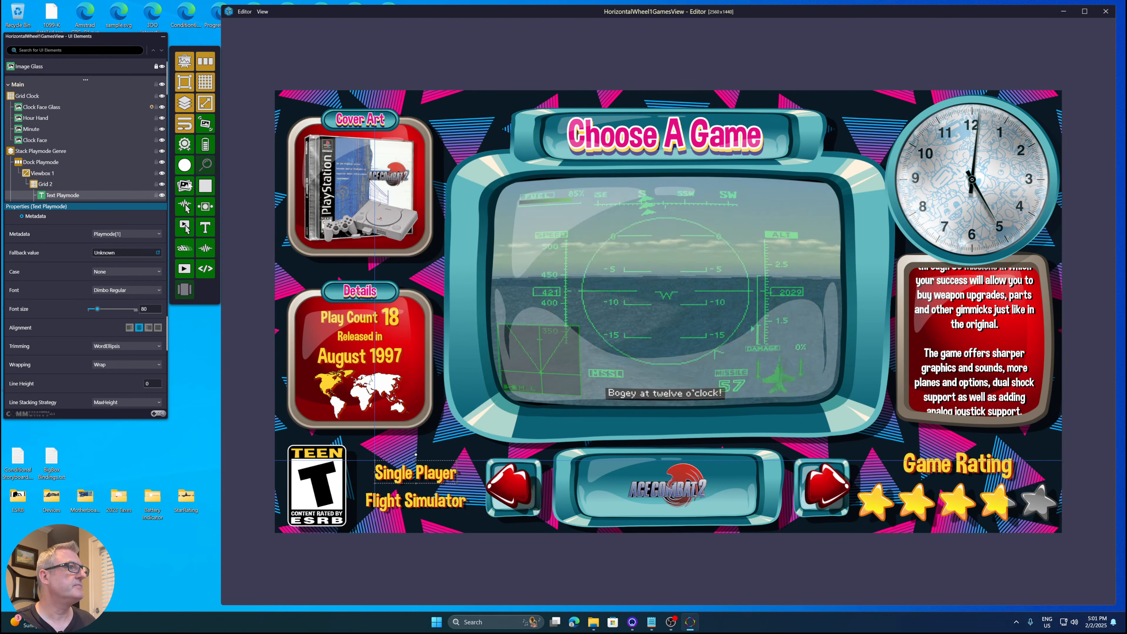
# - Close the editor and open the _Theme Components theme from the theme manager
pyautogui.click(245, 11)
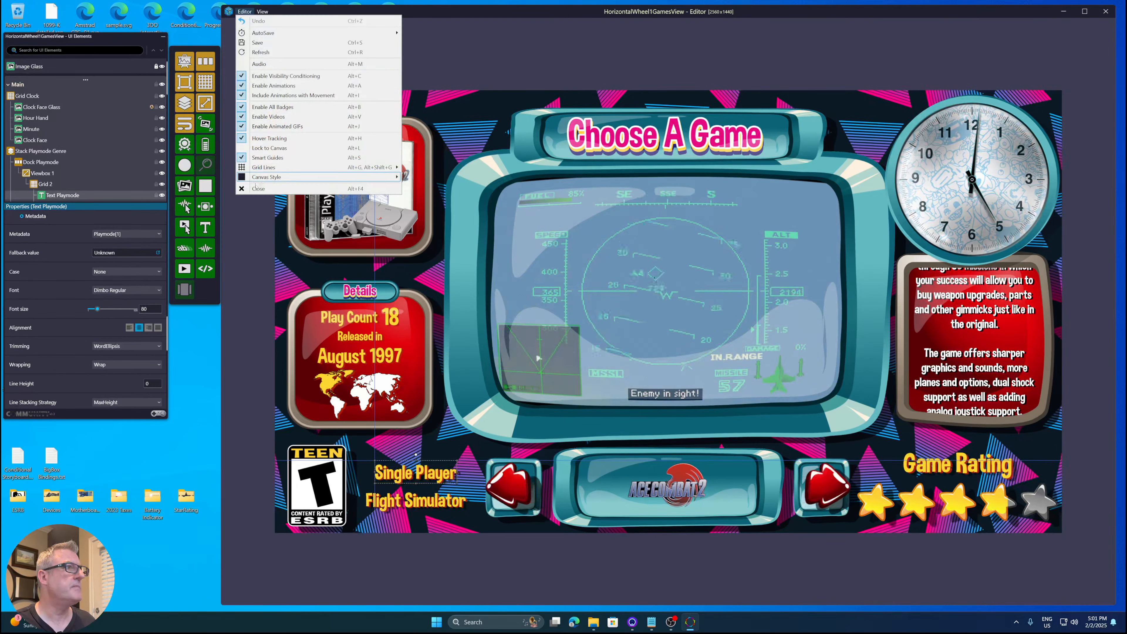
pyautogui.click(257, 188)
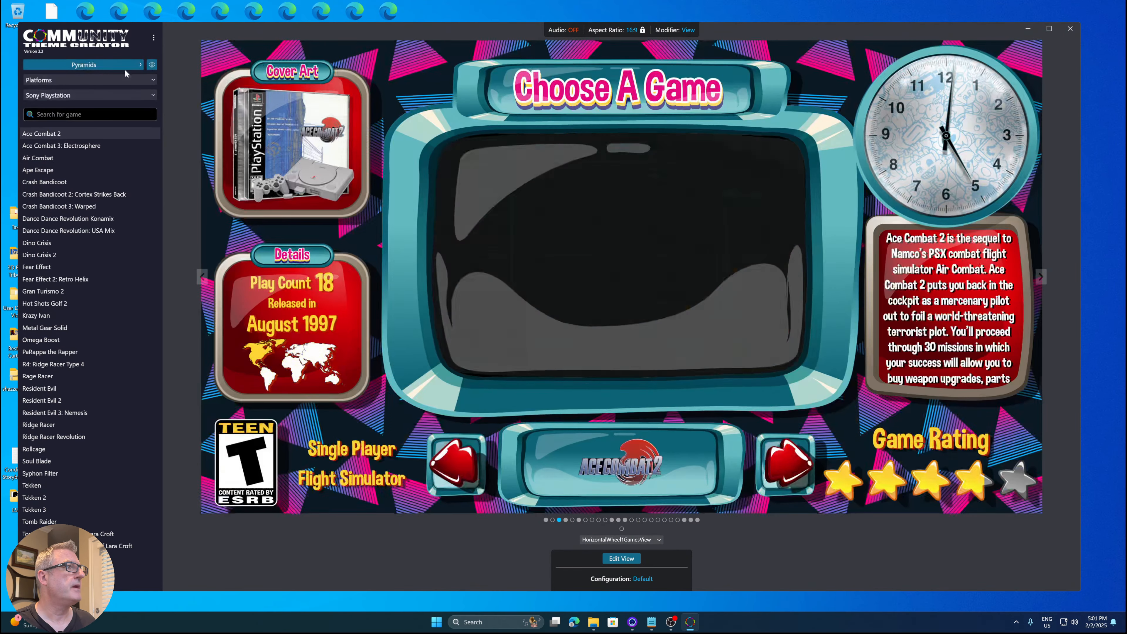
pyautogui.click(126, 66)
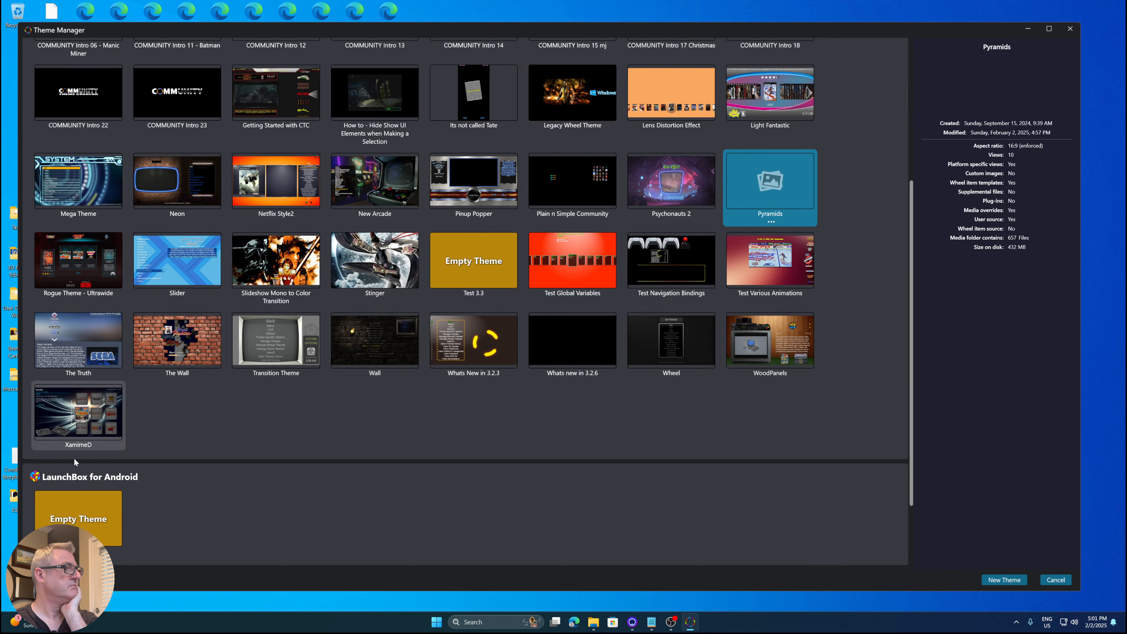
pyautogui.scroll(5, 169, 339)
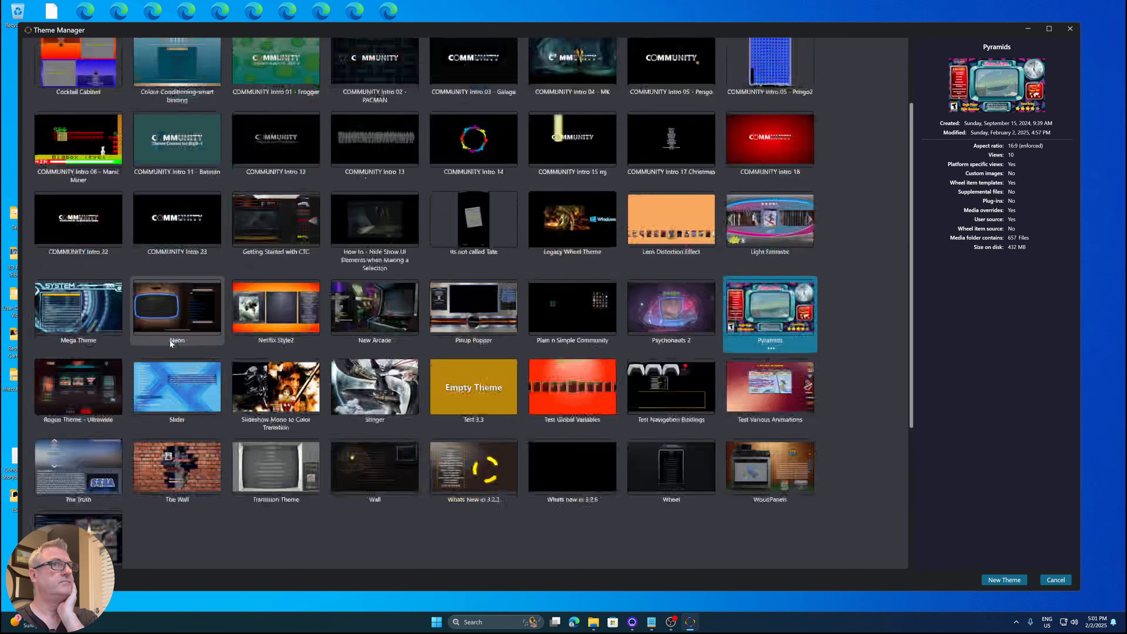
pyautogui.click(89, 99)
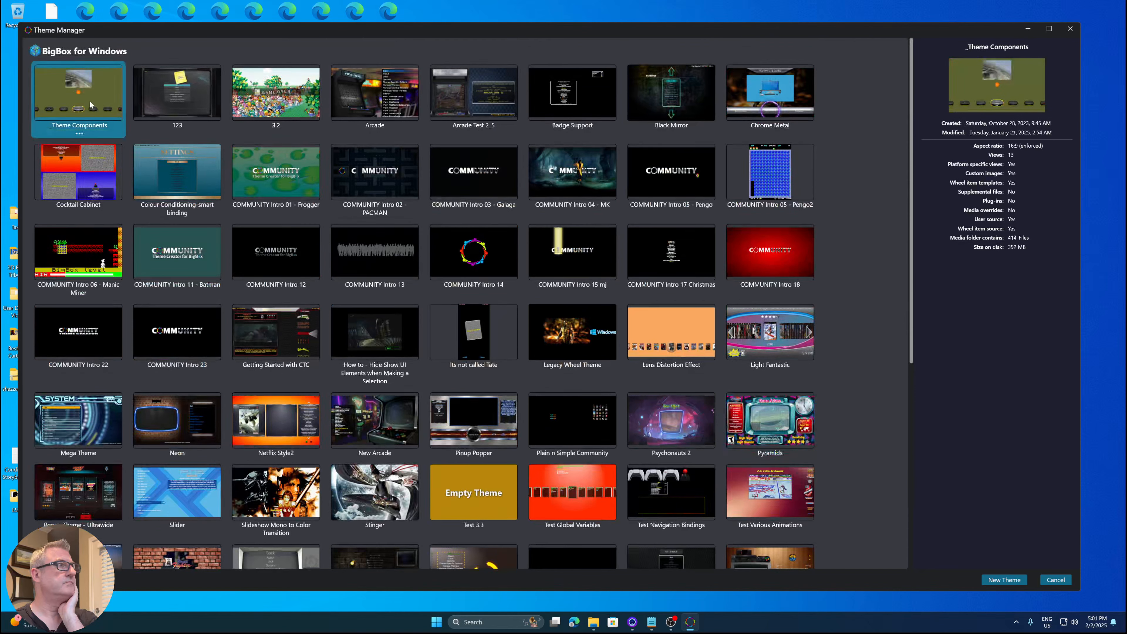
pyautogui.doubleClick(94, 135)
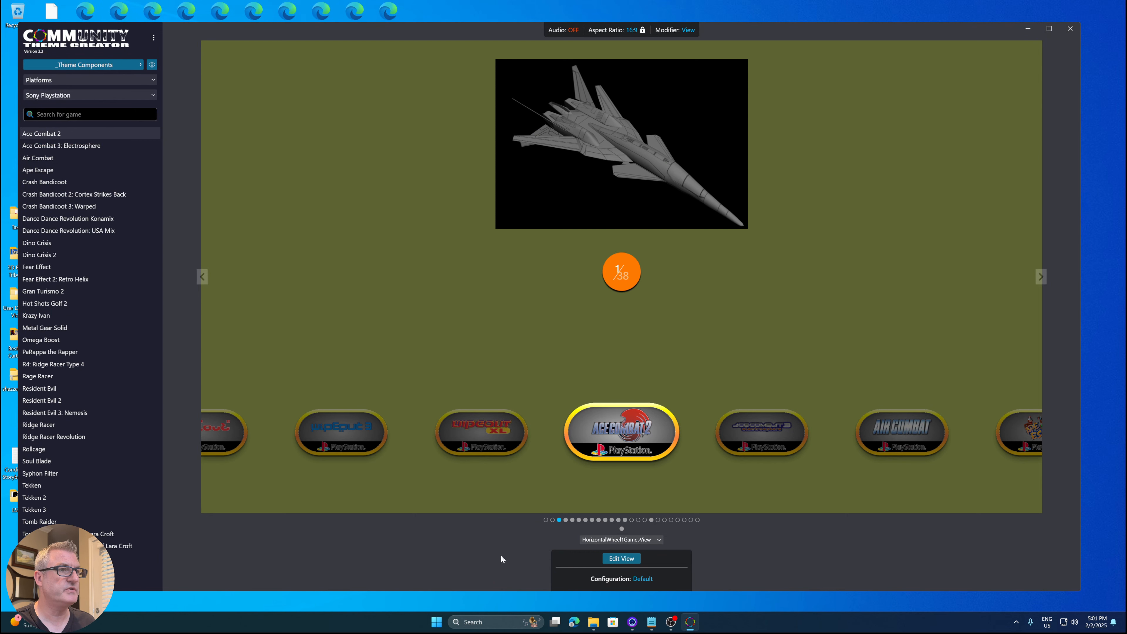
# - Switch to the TextGamesView and open it for editing
pyautogui.click(566, 520)
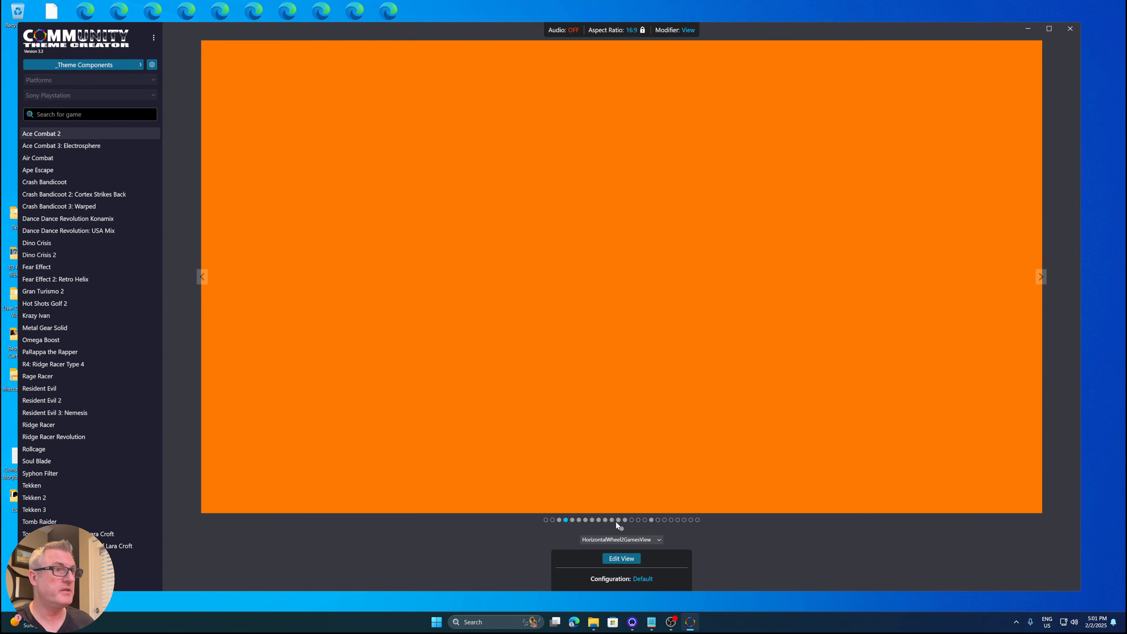
pyautogui.click(619, 520)
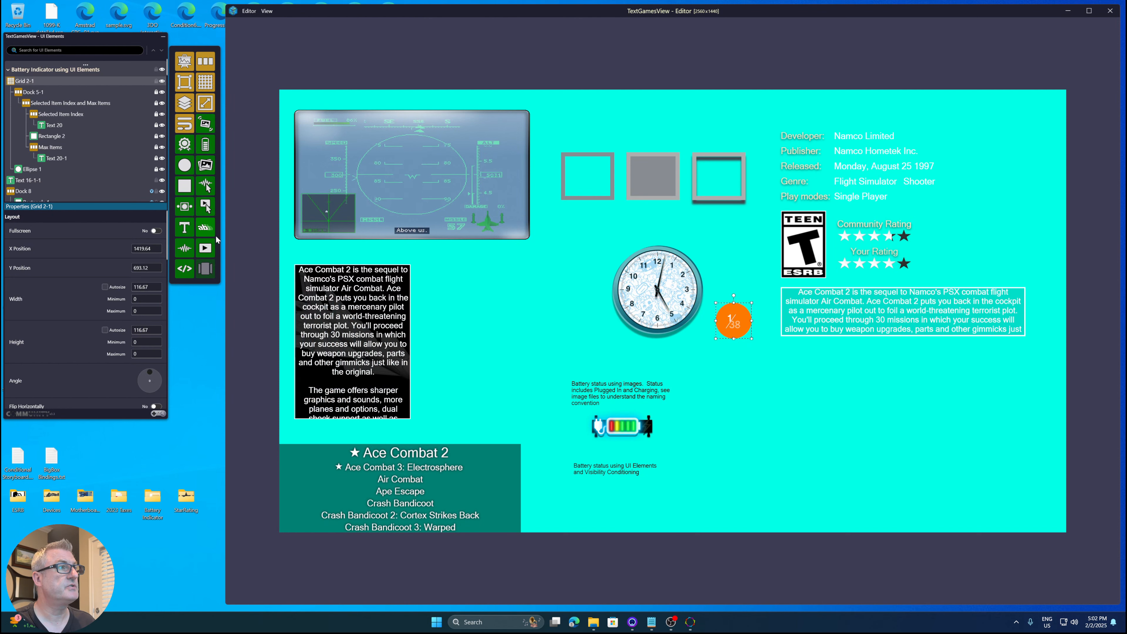
pyautogui.moveTo(216, 235); pyautogui.dragTo(219, 224)
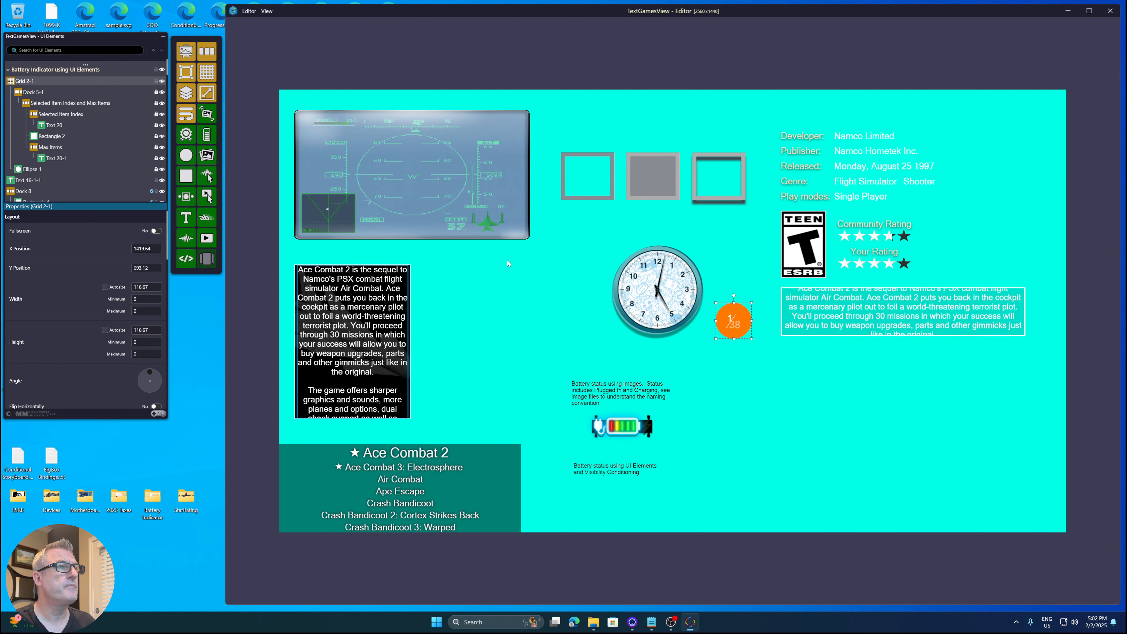
# - Select the Application style 'Pyramids - Yellow Foreground with Reddish Shadow, FontSize 80' and apply it to the Namco Limited developer text
pyautogui.rightClick(866, 139)
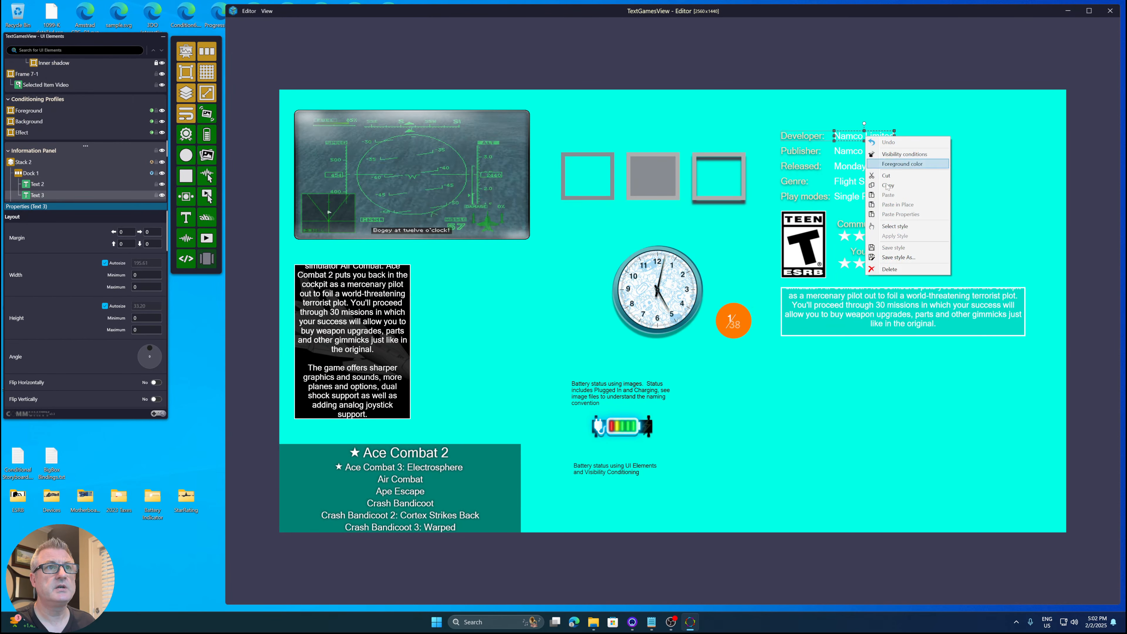
pyautogui.click(896, 226)
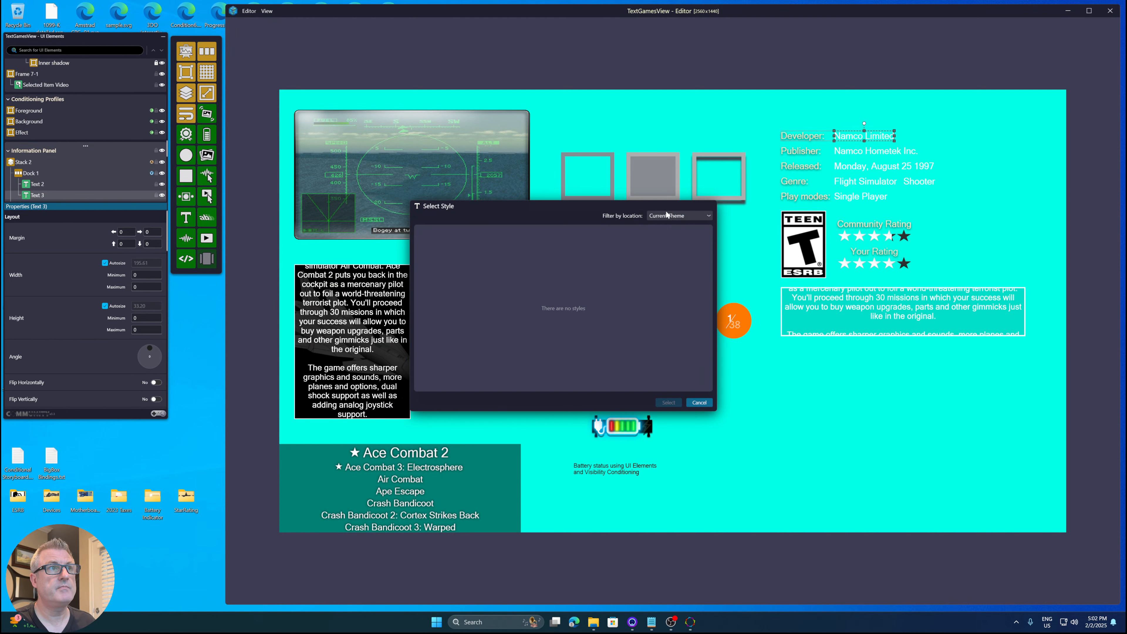
pyautogui.click(677, 228)
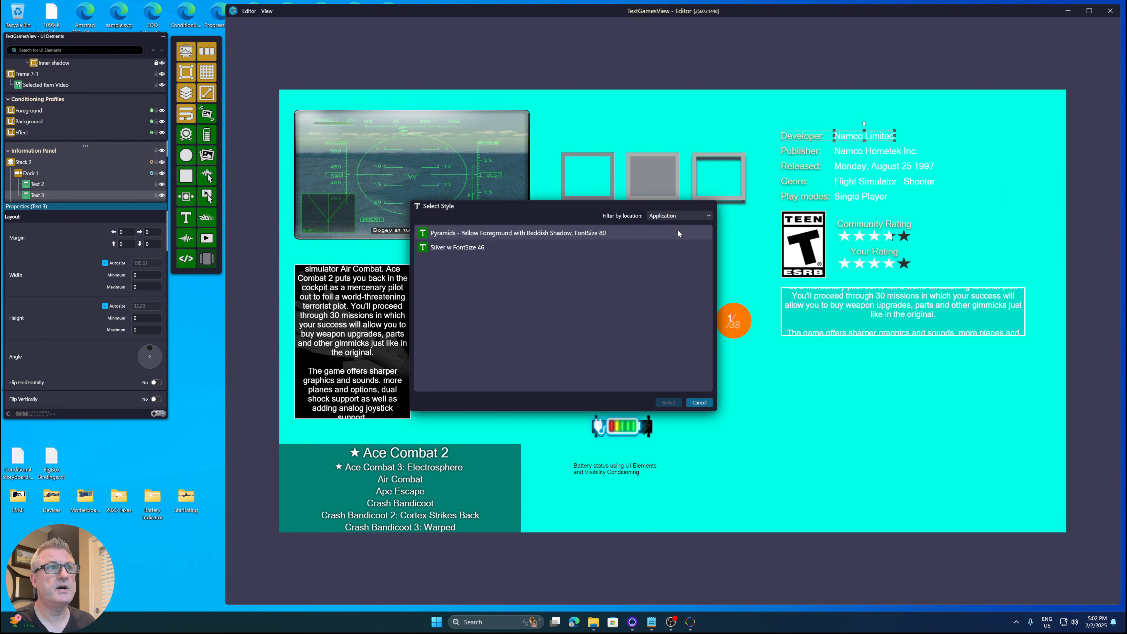
pyautogui.doubleClick(463, 237)
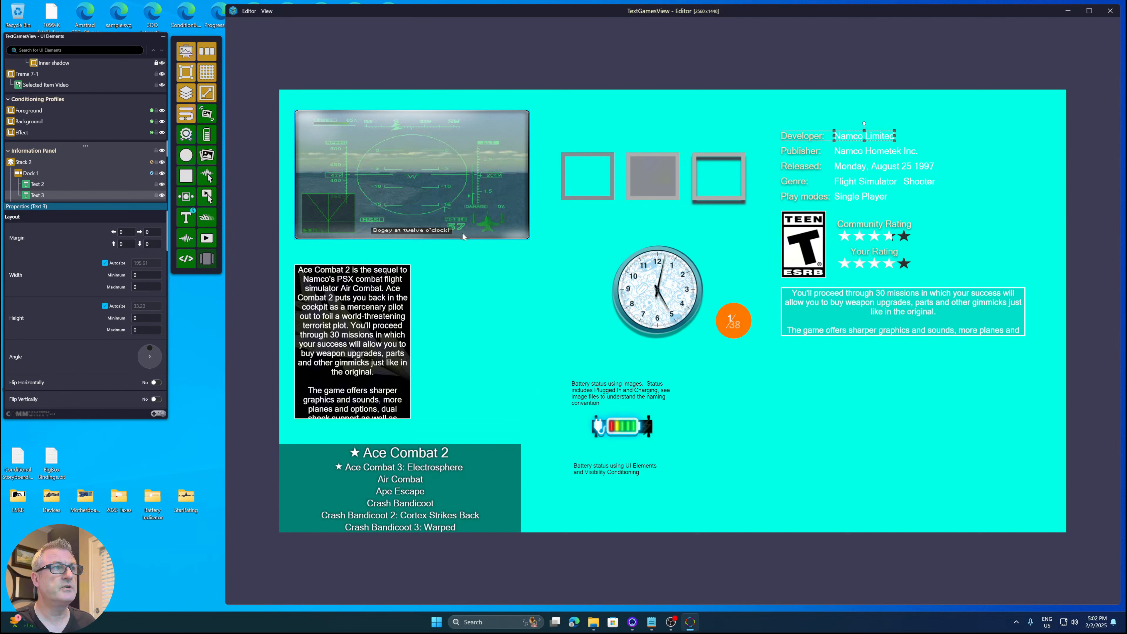
pyautogui.rightClick(866, 137)
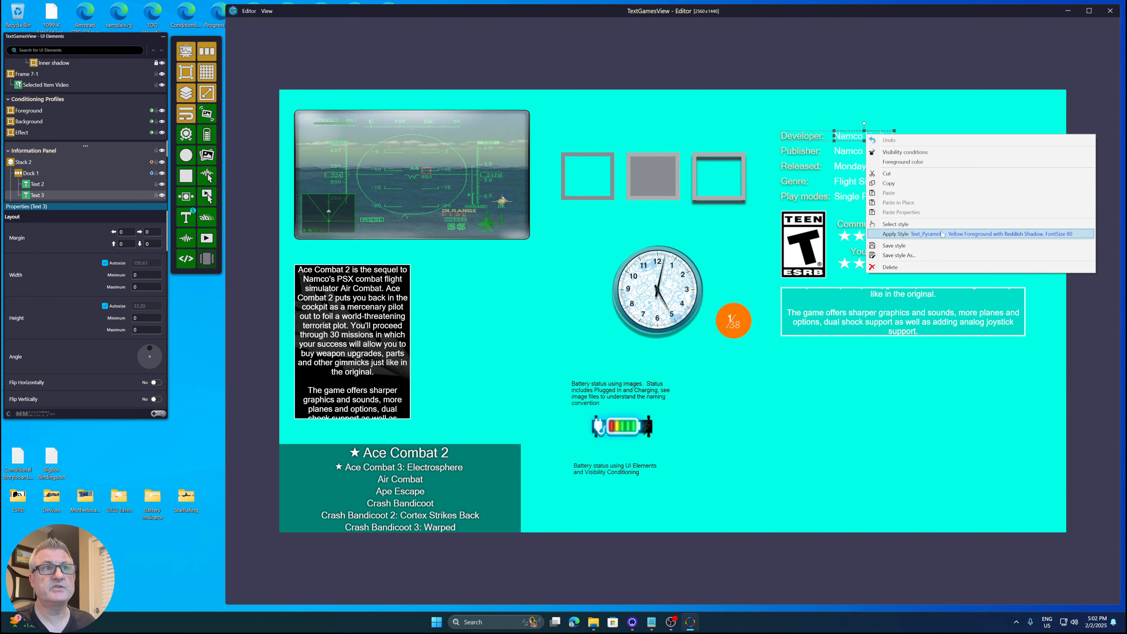
pyautogui.click(918, 235)
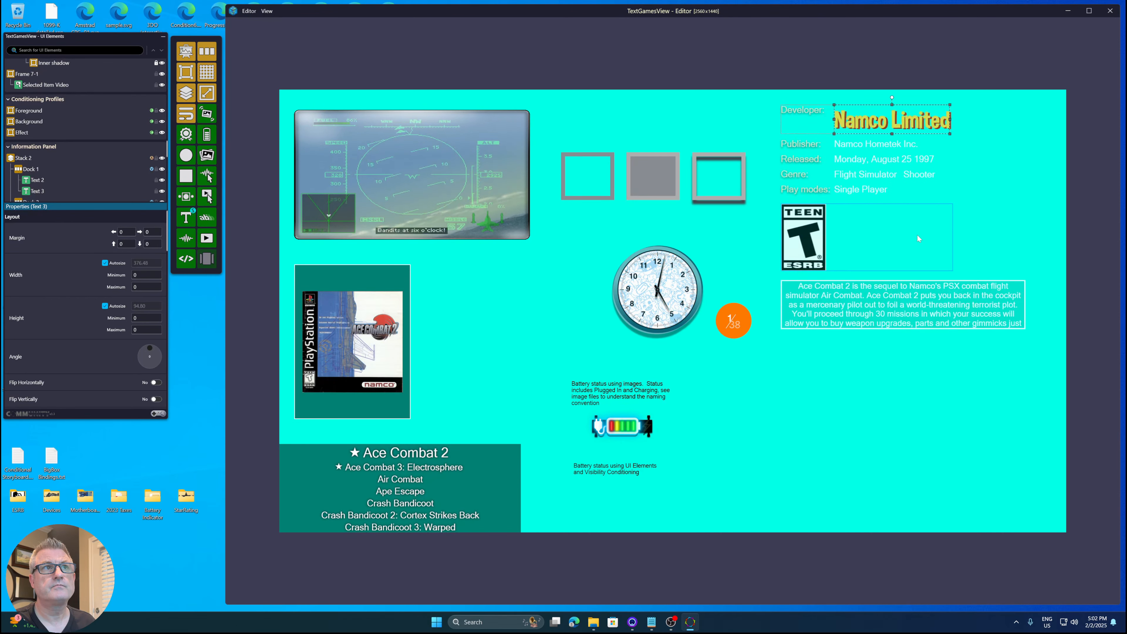
# - Apply the selected Pyramids style to the Single Player play modes value text
pyautogui.rightClick(869, 208)
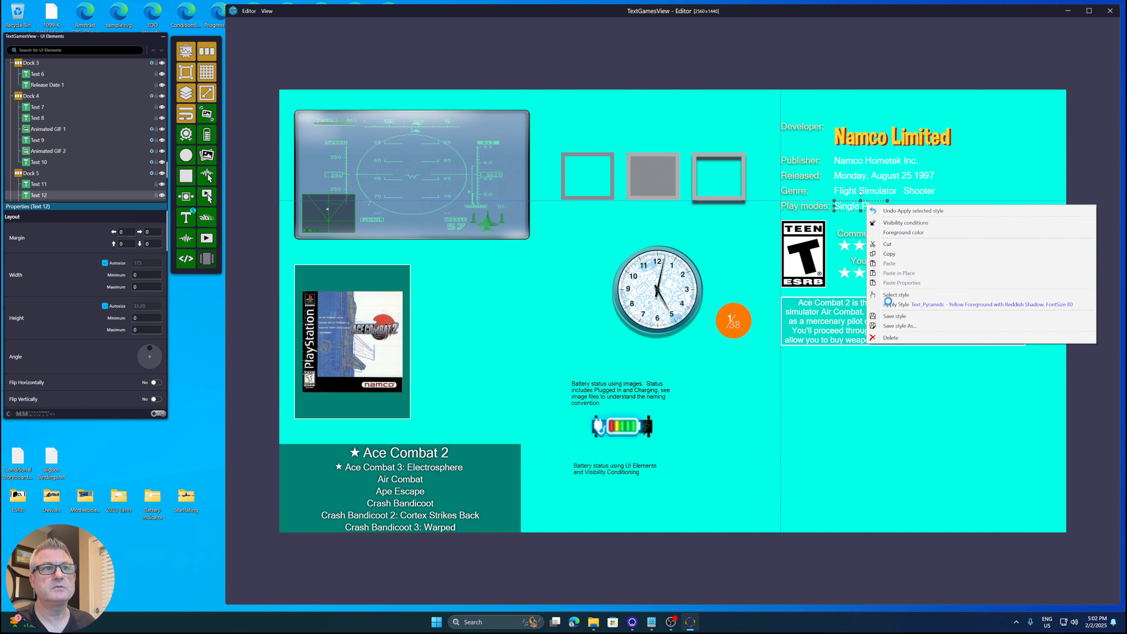
pyautogui.click(889, 305)
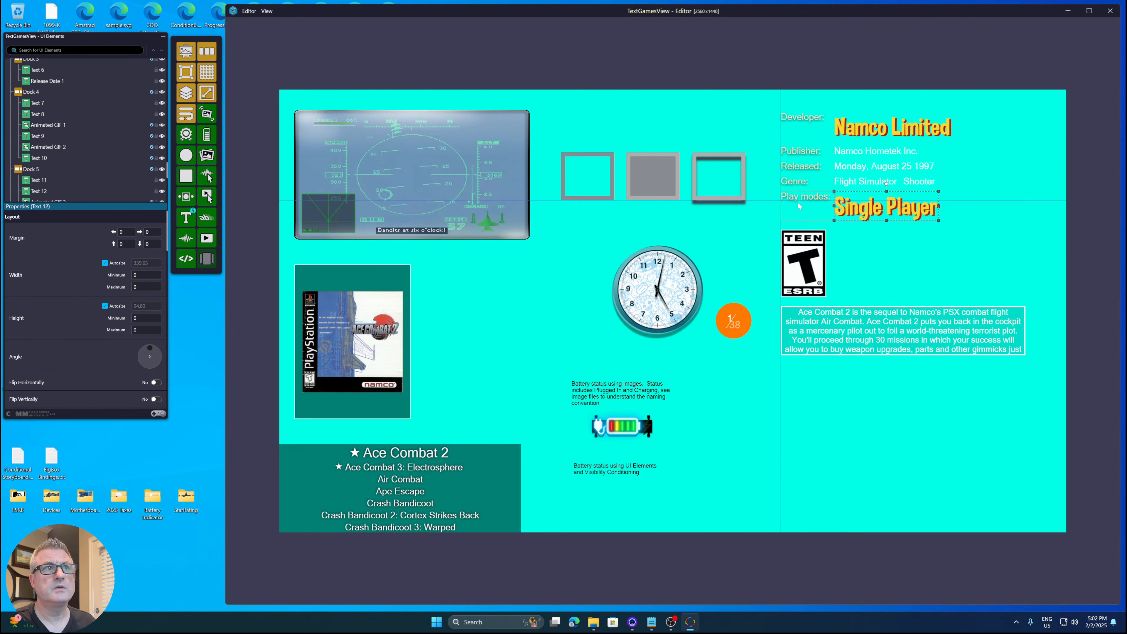
# - Select the Application style 'Silver w FontSize 46' and apply it to the Genre label
pyautogui.rightClick(799, 186)
pyautogui.click(843, 283)
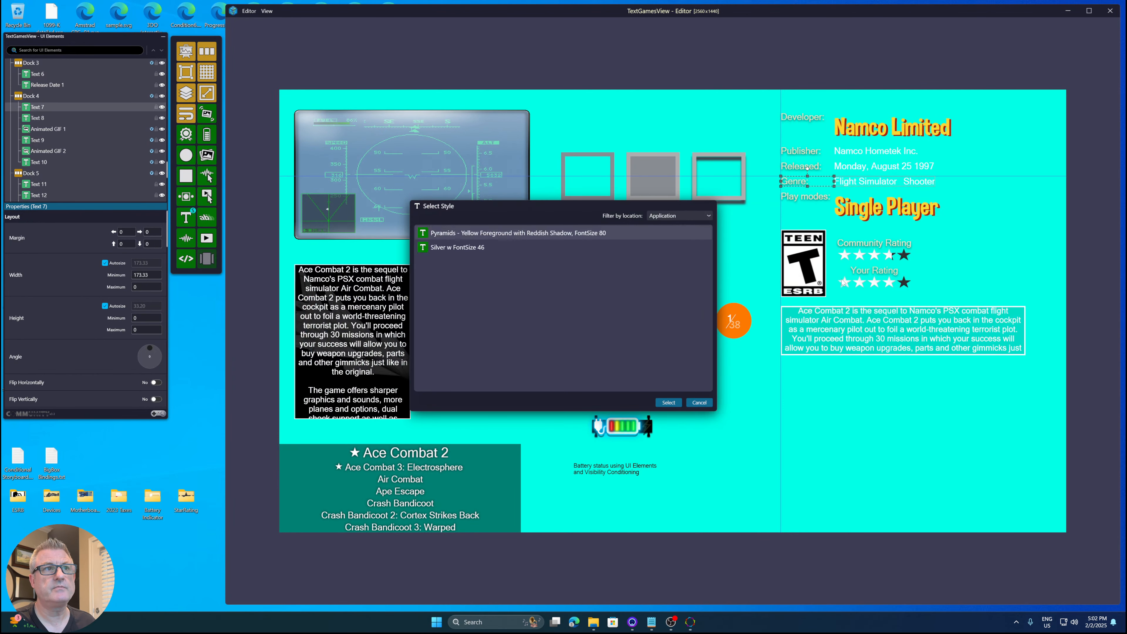
pyautogui.doubleClick(466, 251)
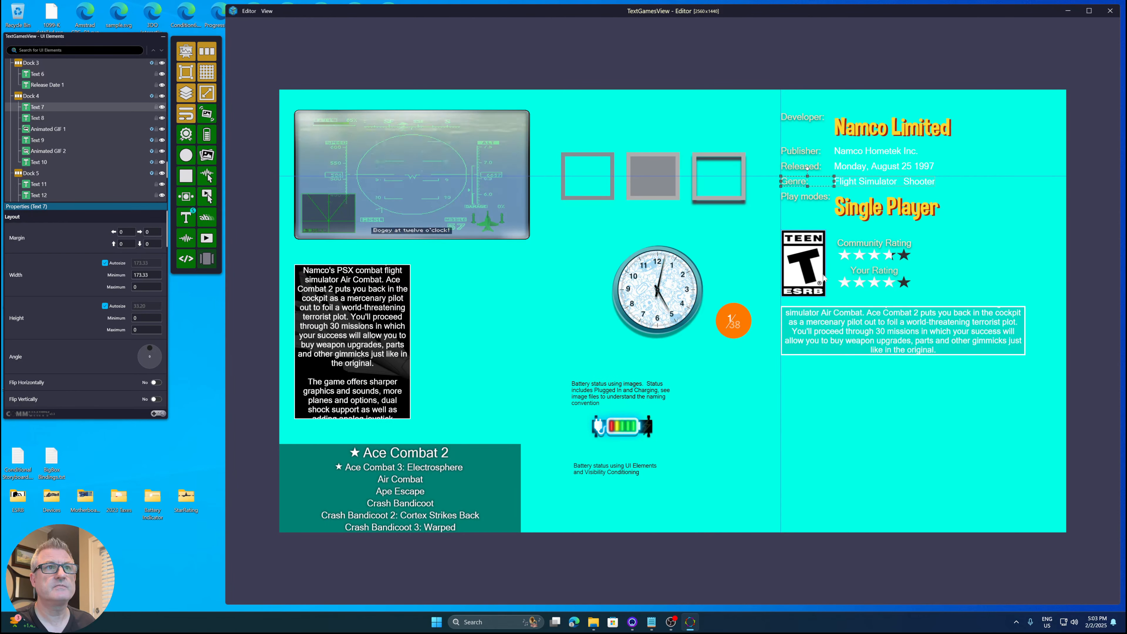
pyautogui.rightClick(798, 184)
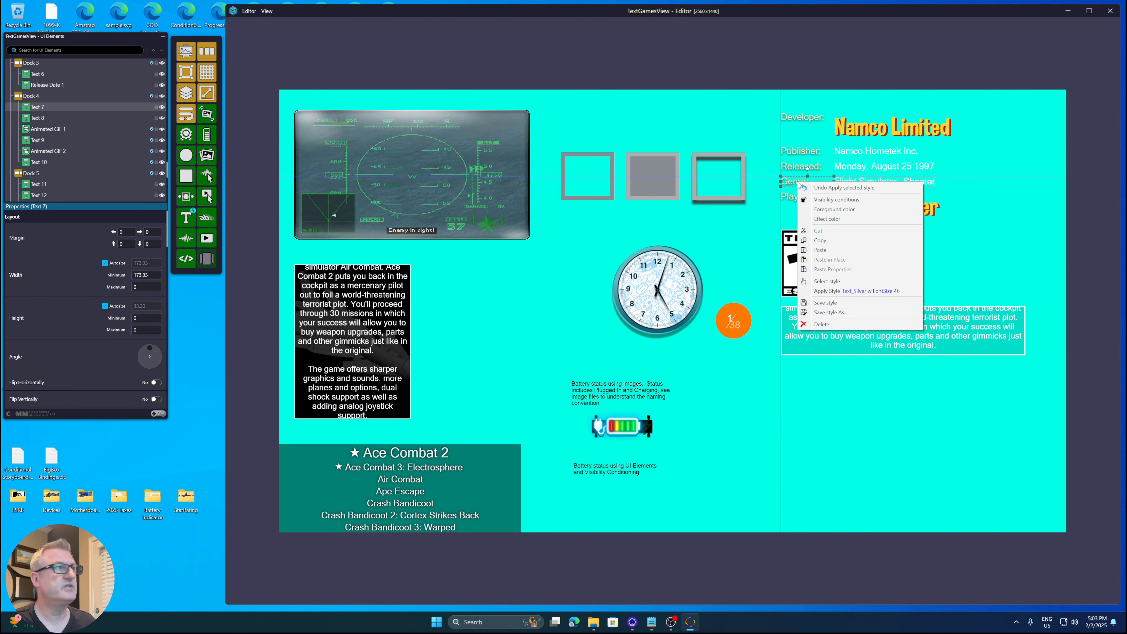
pyautogui.click(853, 292)
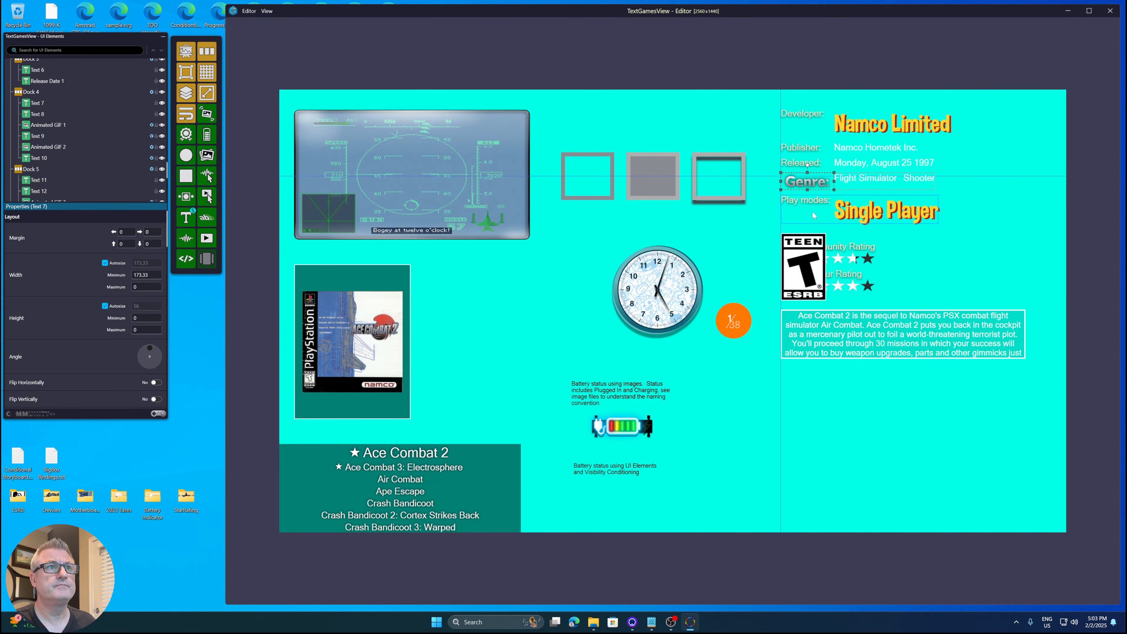
# - Apply the selected Silver w FontSize 46 style to the Play modes label
pyautogui.rightClick(811, 203)
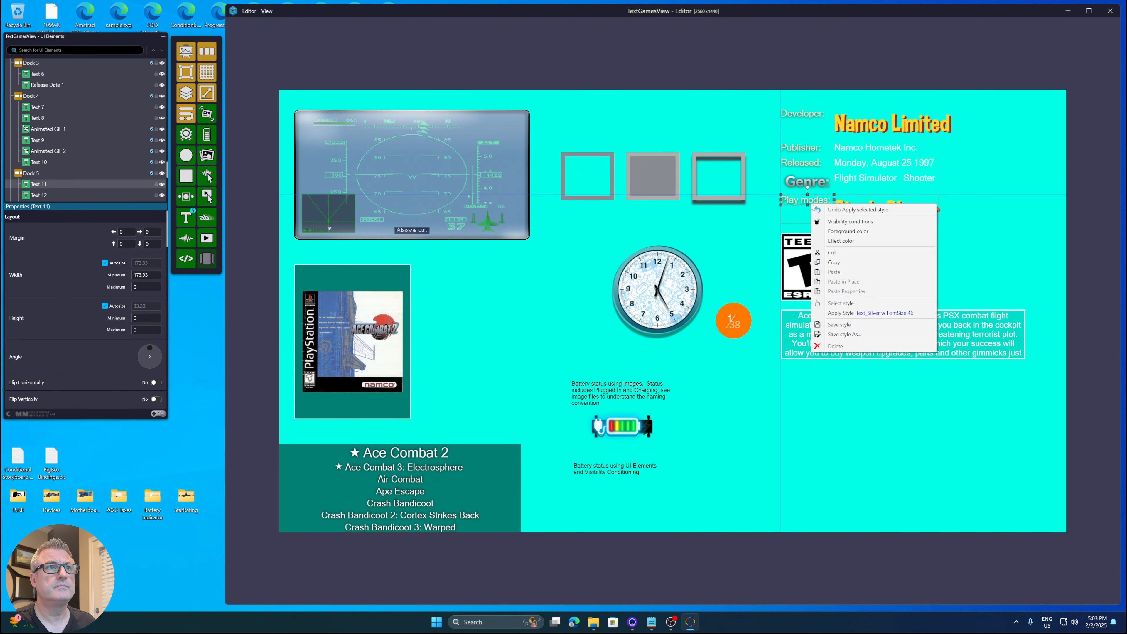
pyautogui.click(834, 313)
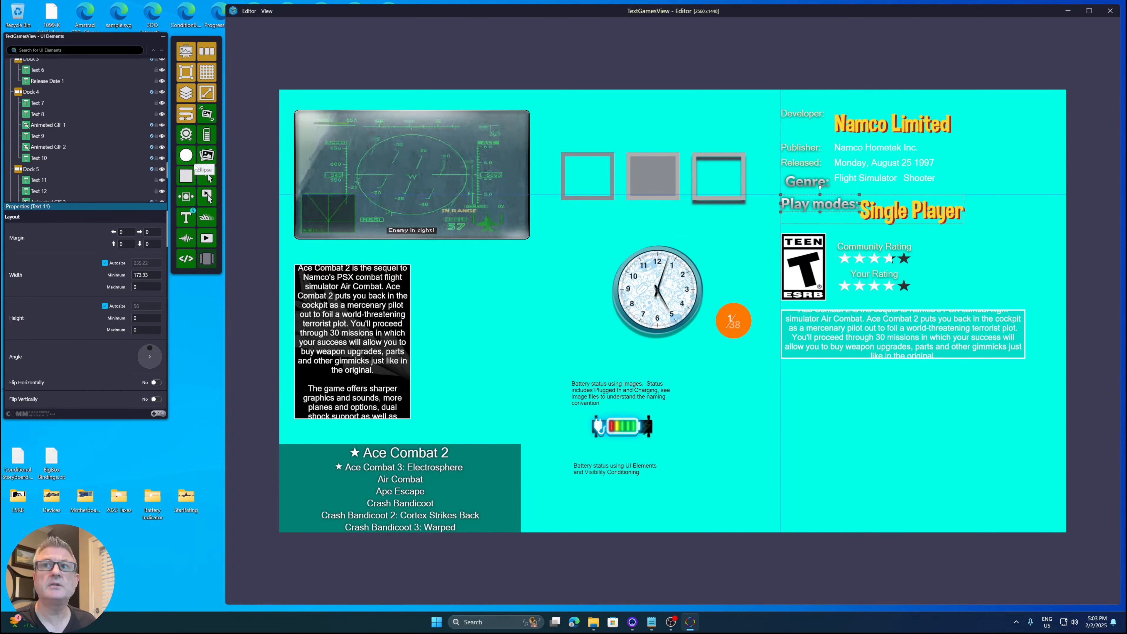
# - Open the Text tool's style options and choose Maintain styles
pyautogui.rightClick(185, 224)
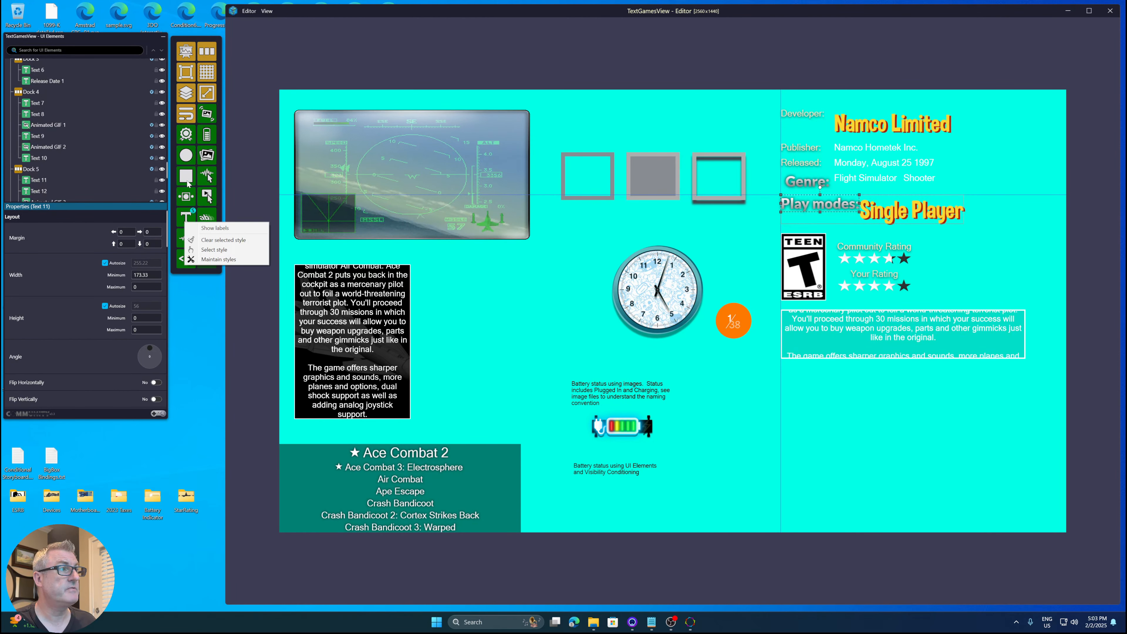
pyautogui.click(204, 271)
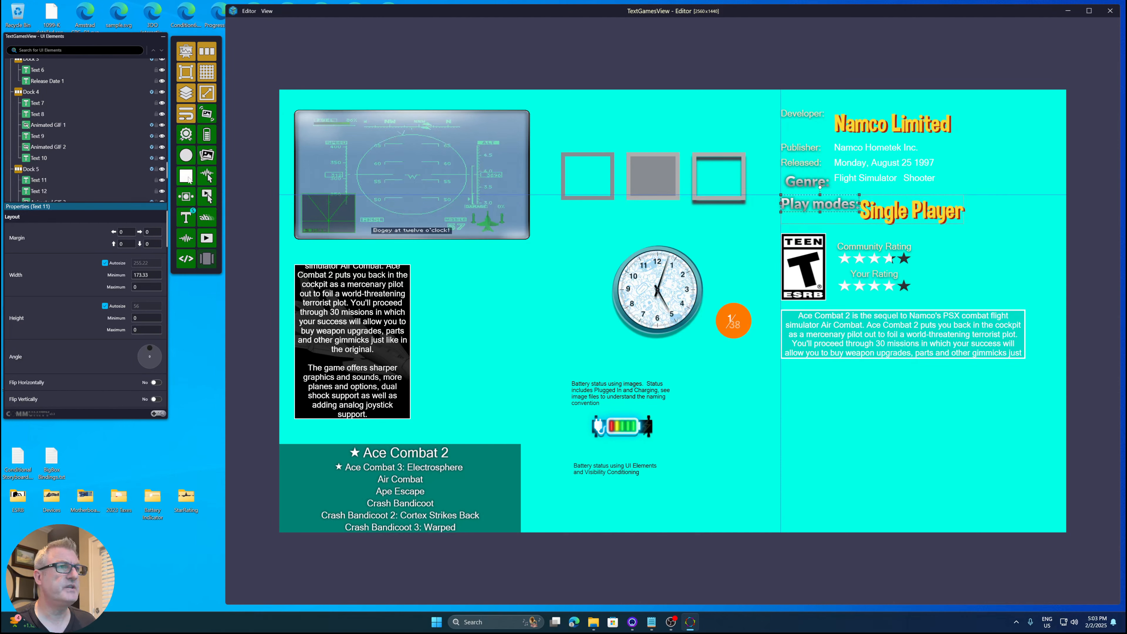
# - Add a rectangle element to the Battery indicator using UI Elements layer
pyautogui.scroll(-10, 89, 121)
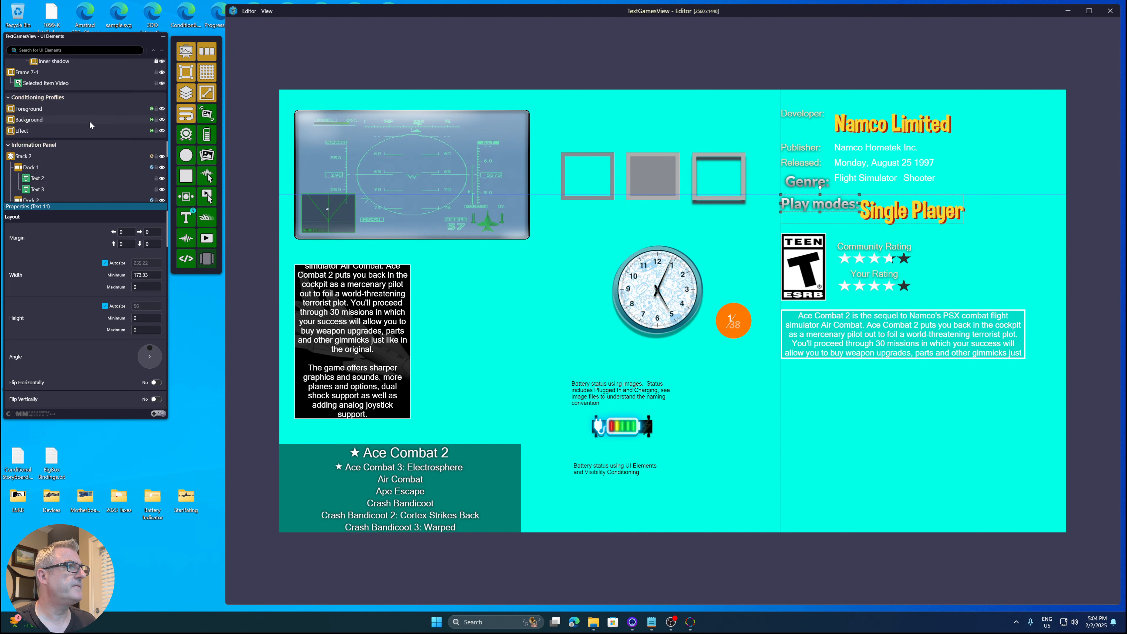
pyautogui.click(59, 66)
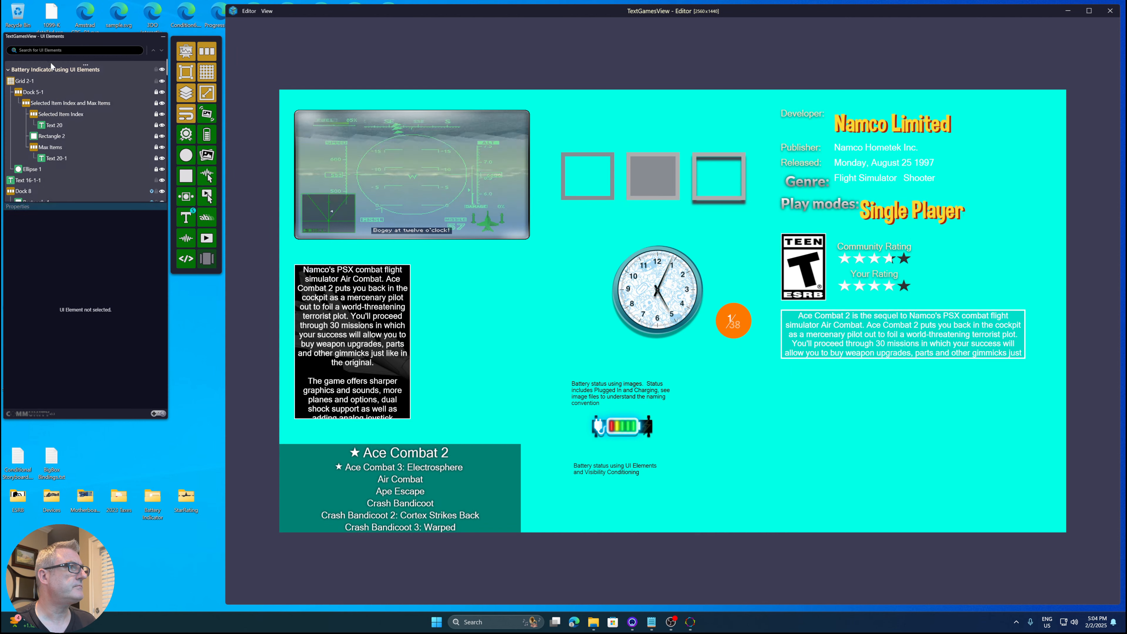
pyautogui.click(186, 175)
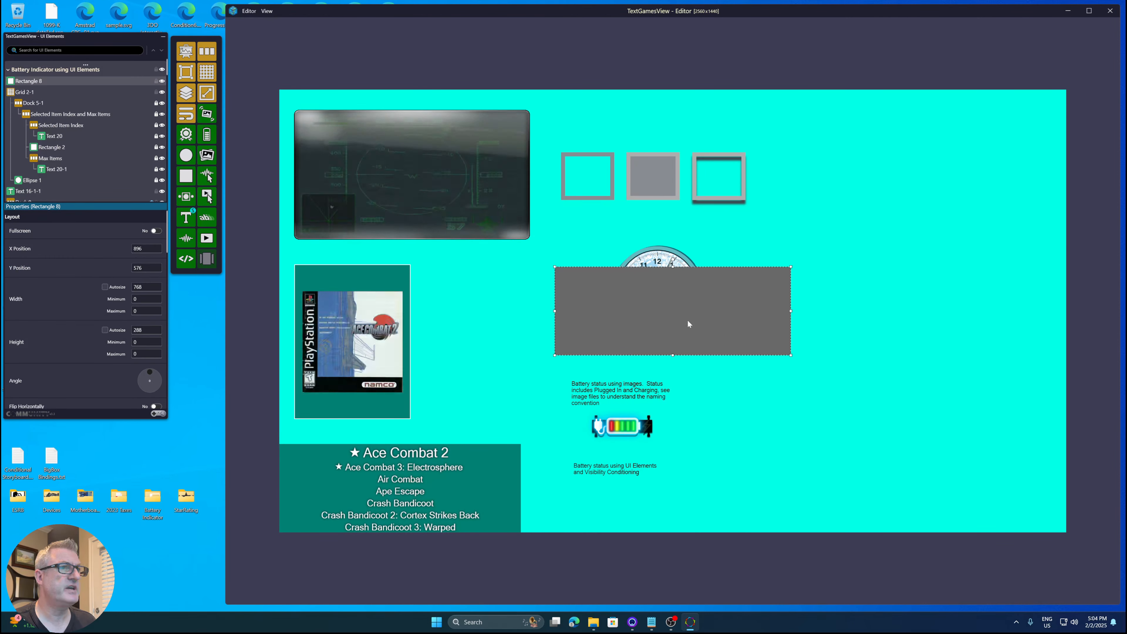
# - Change the rectangle's fill to a linear gradient and angle it diagonally from top-left to bottom-right
pyautogui.scroll(-10, 63, 262)
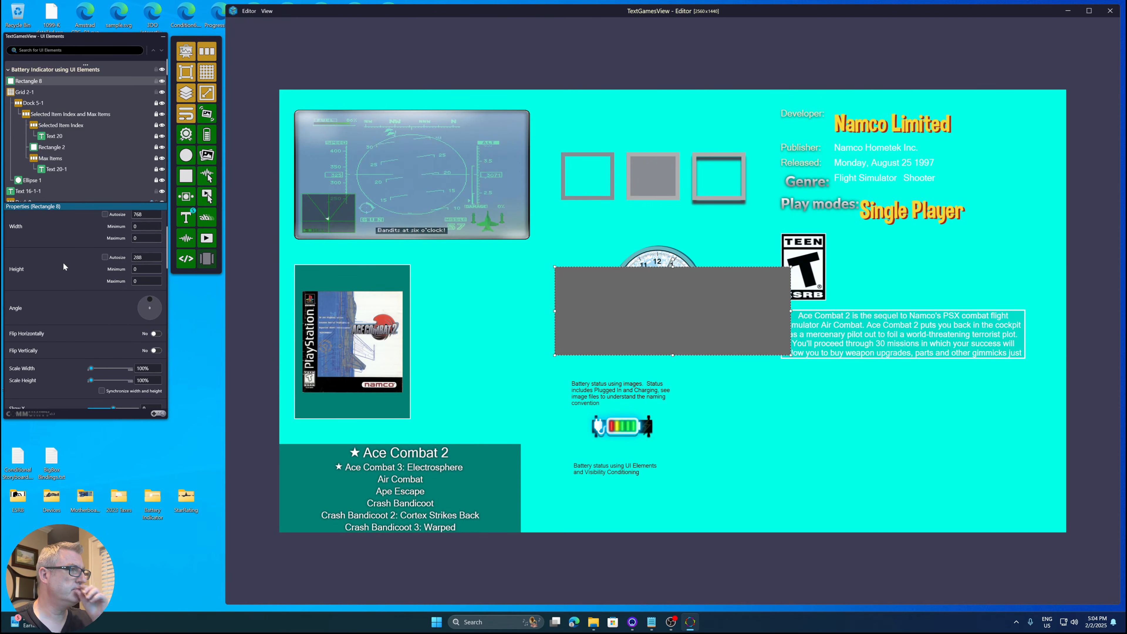
pyautogui.scroll(-3, 65, 265)
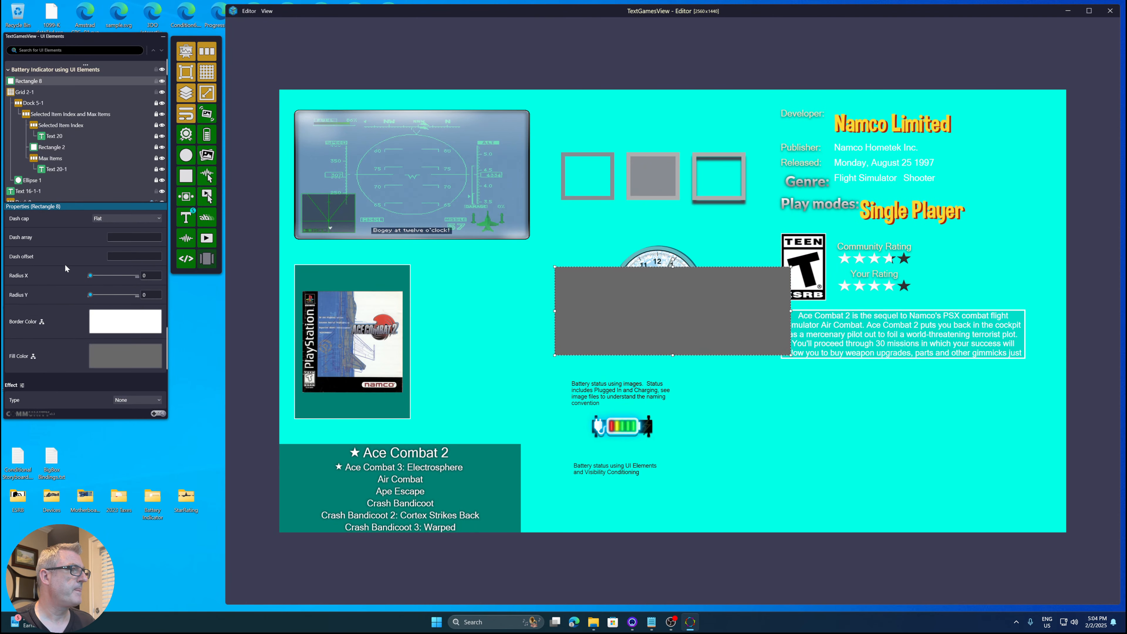
pyautogui.click(120, 352)
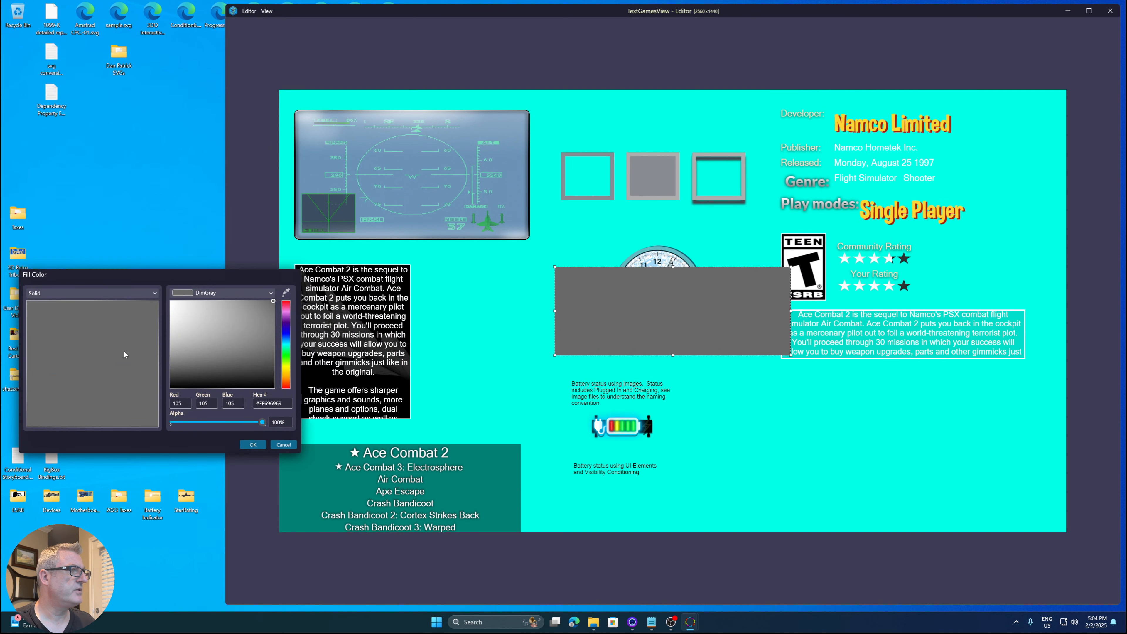
pyautogui.click(76, 292)
pyautogui.click(73, 313)
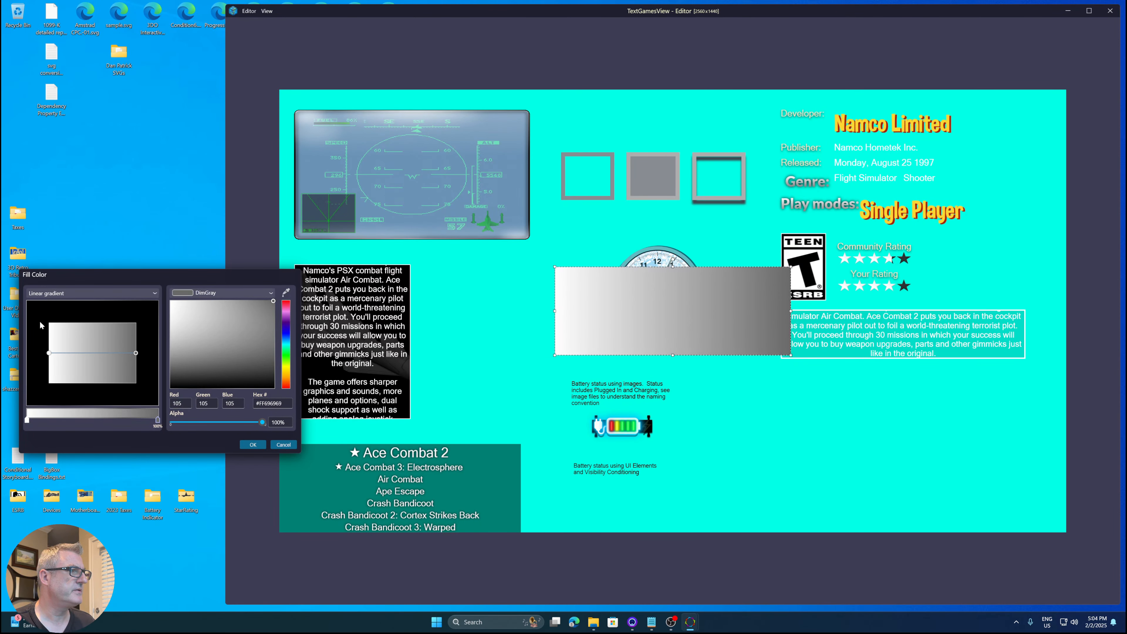
pyautogui.moveTo(49, 353); pyautogui.dragTo(42, 321)
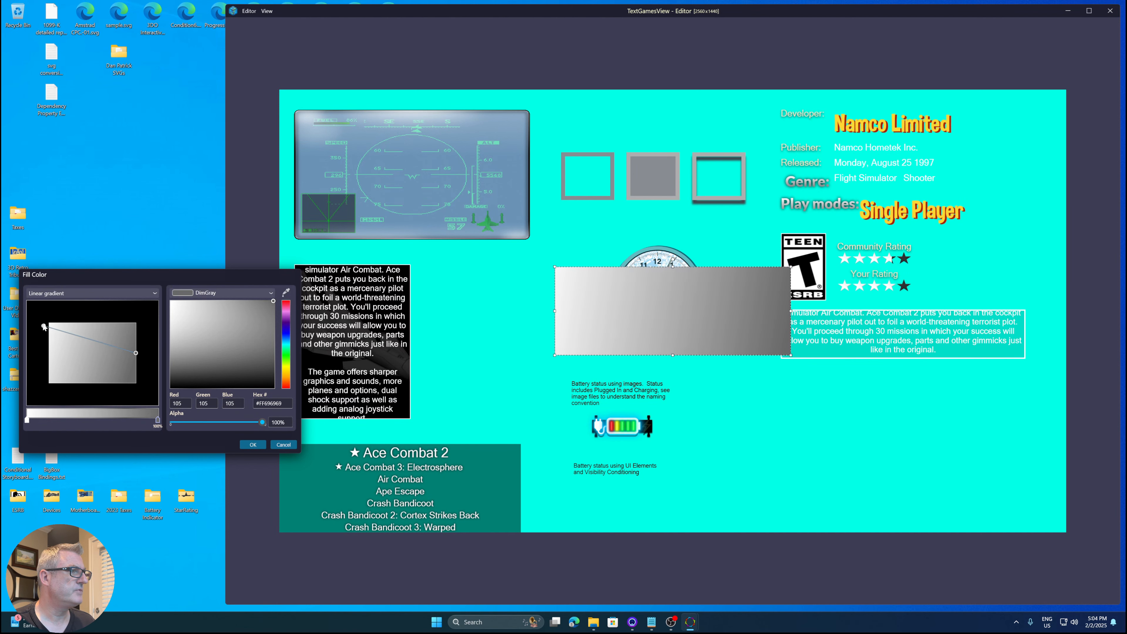
pyautogui.moveTo(136, 351); pyautogui.dragTo(145, 391)
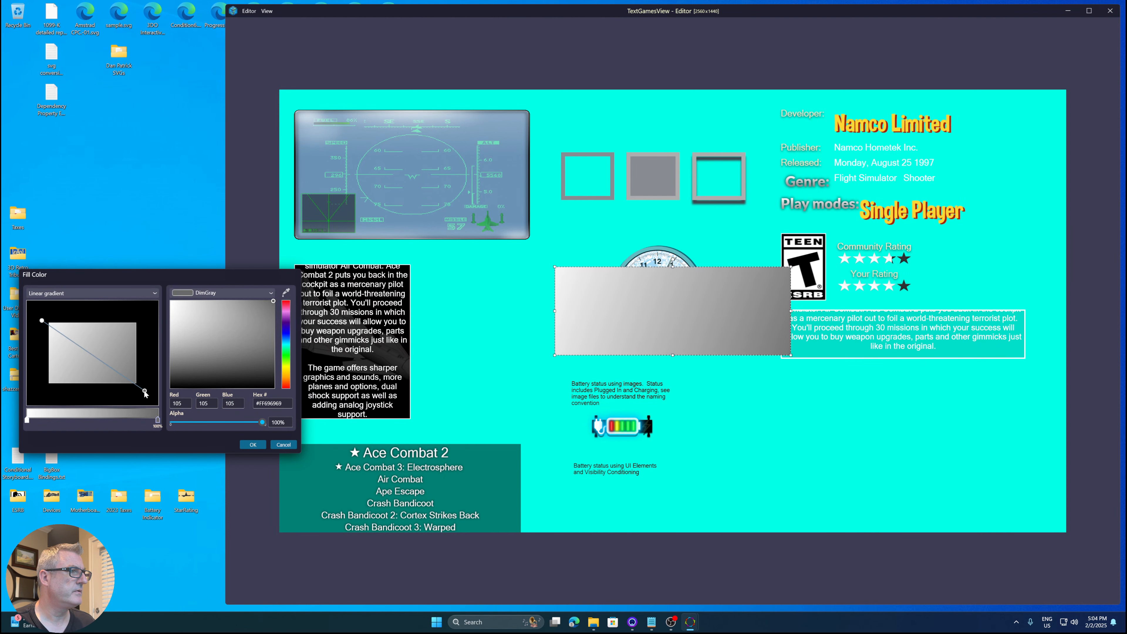
# - Set the gradient's end stop to red (254, 8, 14) and confirm the fill colour
pyautogui.click(28, 420)
pyautogui.click(157, 420)
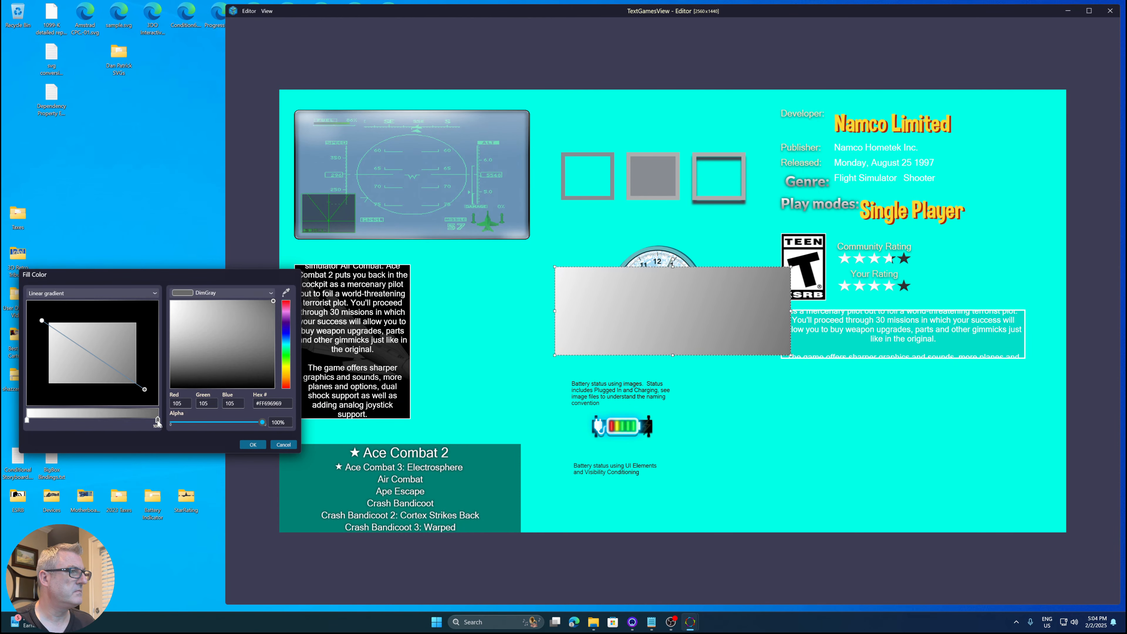
pyautogui.moveTo(286, 355); pyautogui.dragTo(286, 302)
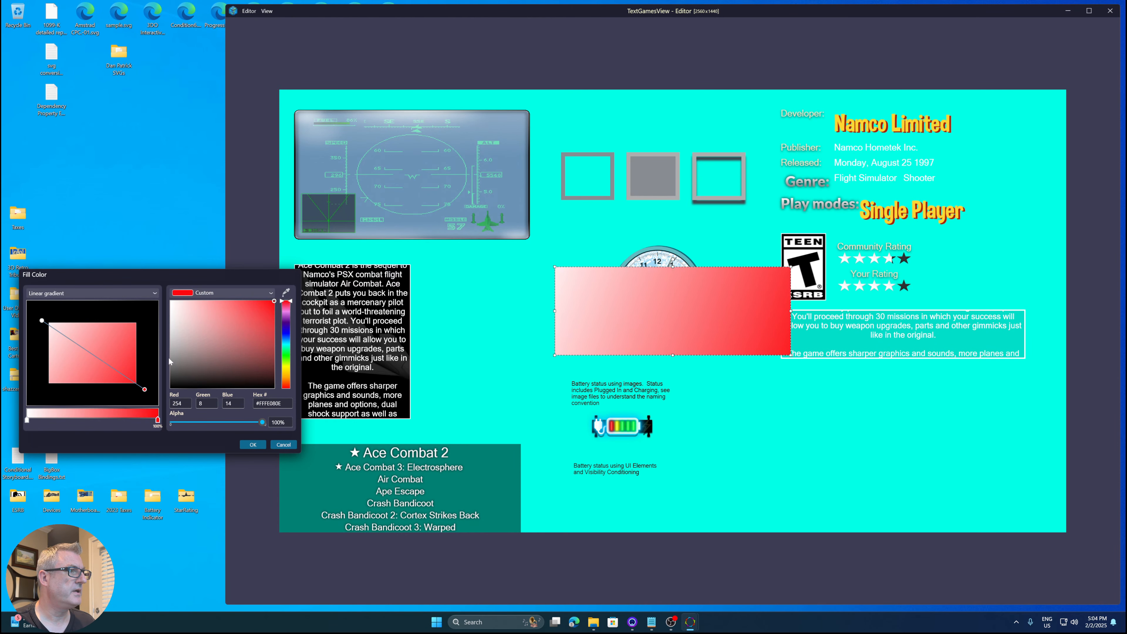
pyautogui.click(251, 444)
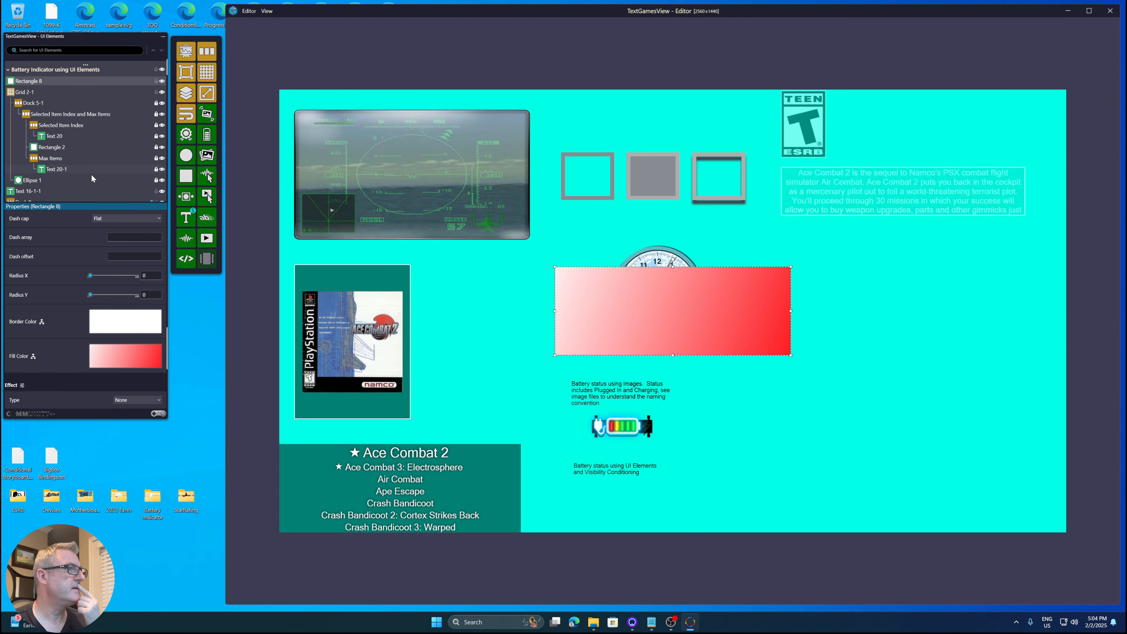
# - Turn on Use as resource for the rectangle
pyautogui.scroll(10, 53, 278)
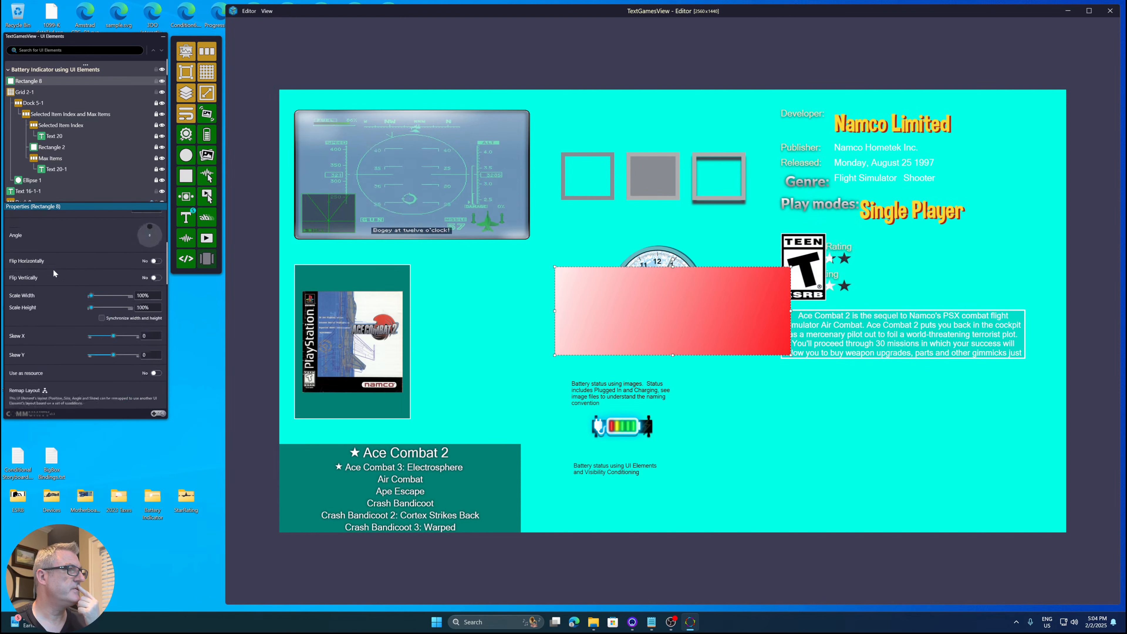
pyautogui.scroll(-3, 54, 267)
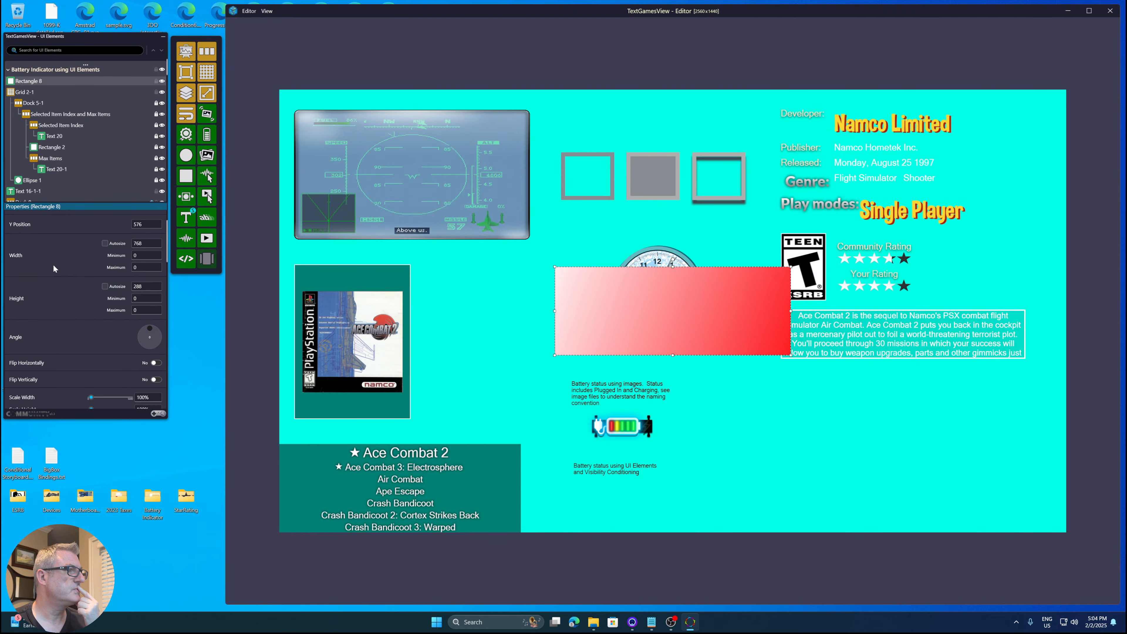
pyautogui.scroll(-1, 53, 264)
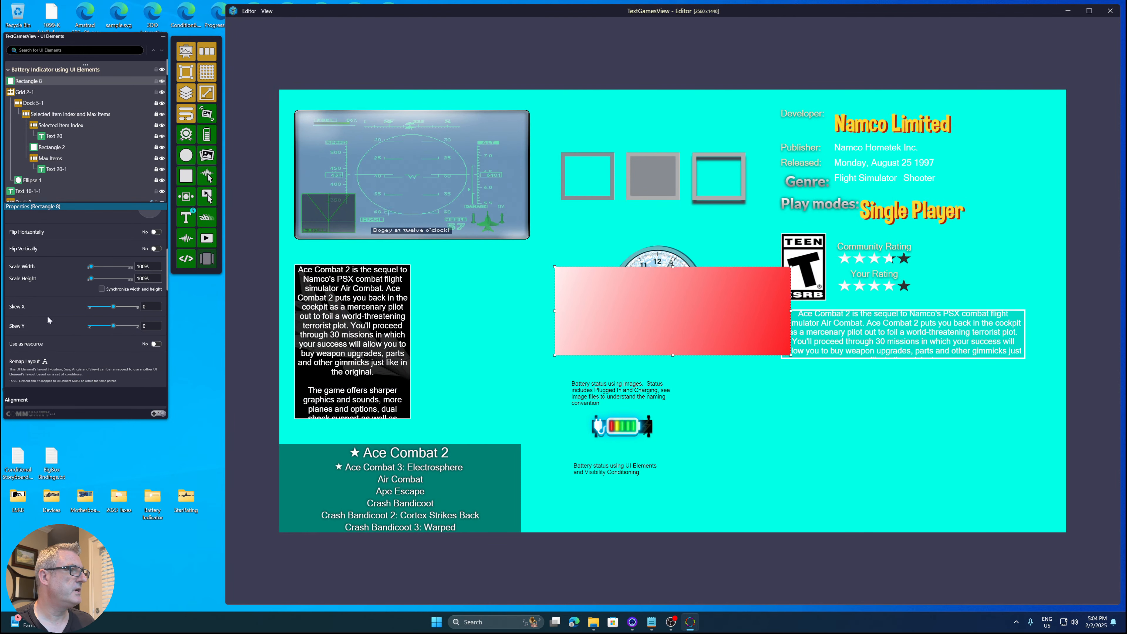
pyautogui.click(156, 344)
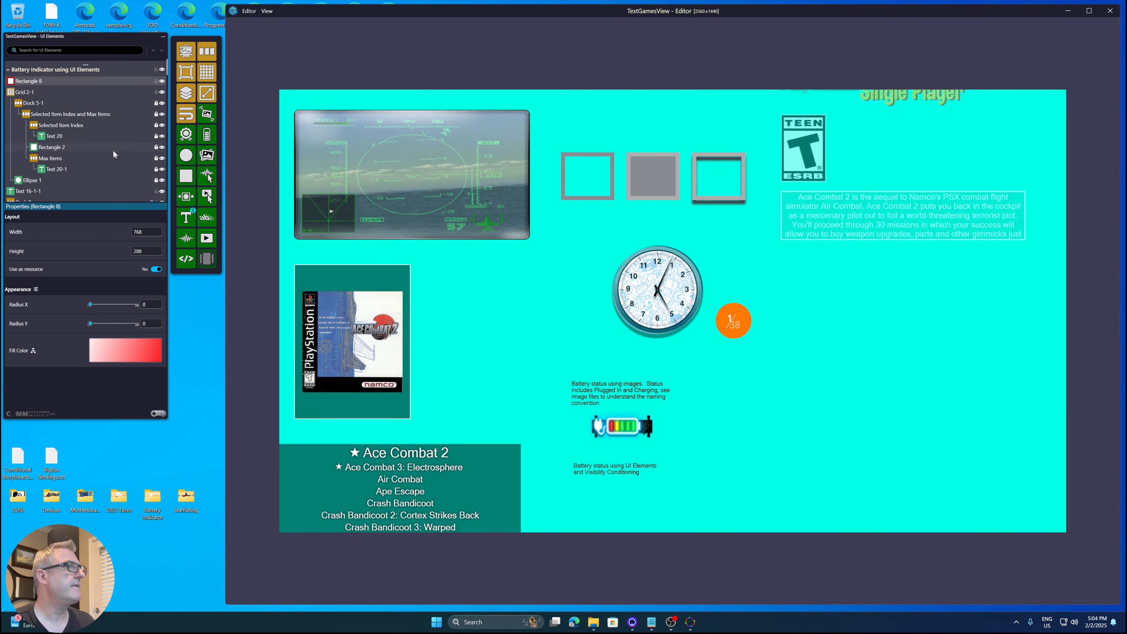
# - Save the rectangle's style as 'Rectangular Red Gradient Resource' in the Application location
pyautogui.rightClick(36, 82)
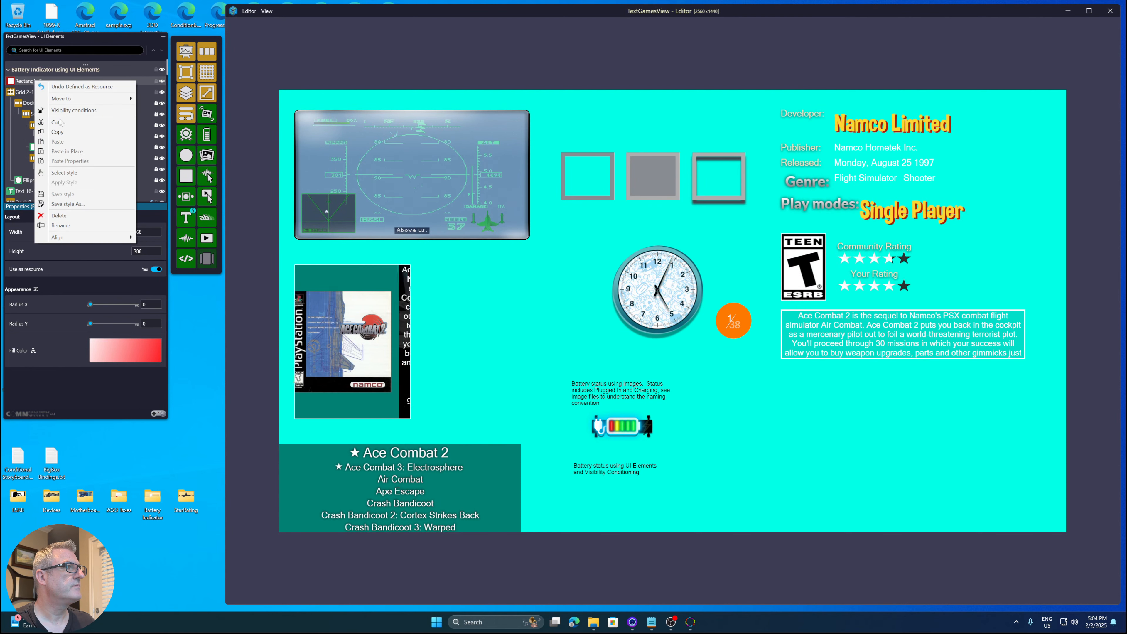
pyautogui.click(74, 206)
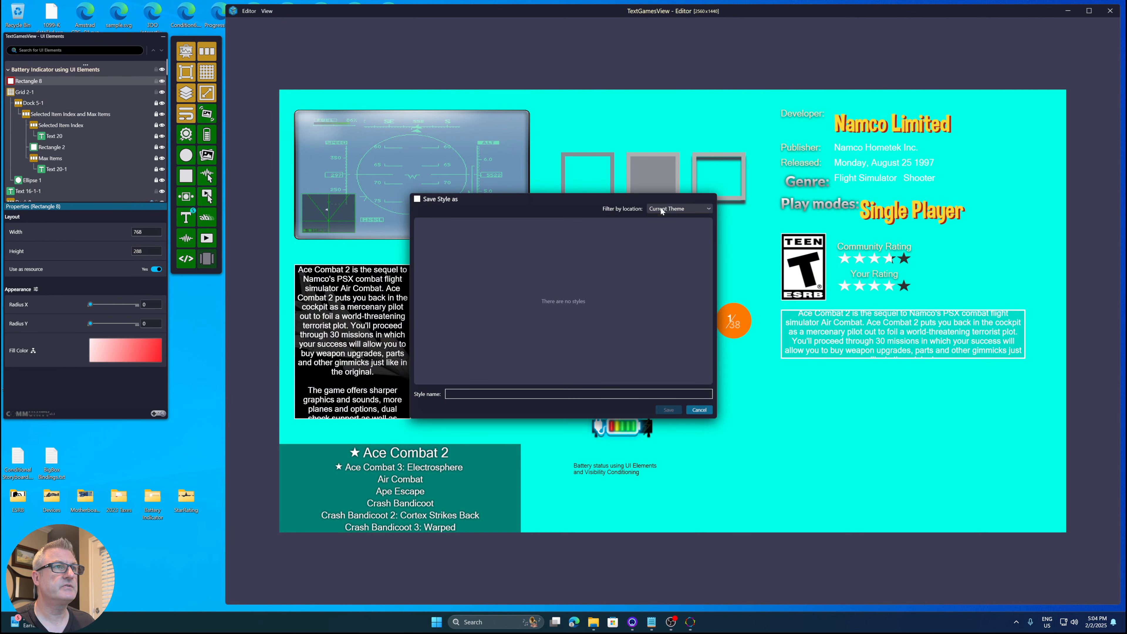
pyautogui.click(470, 395)
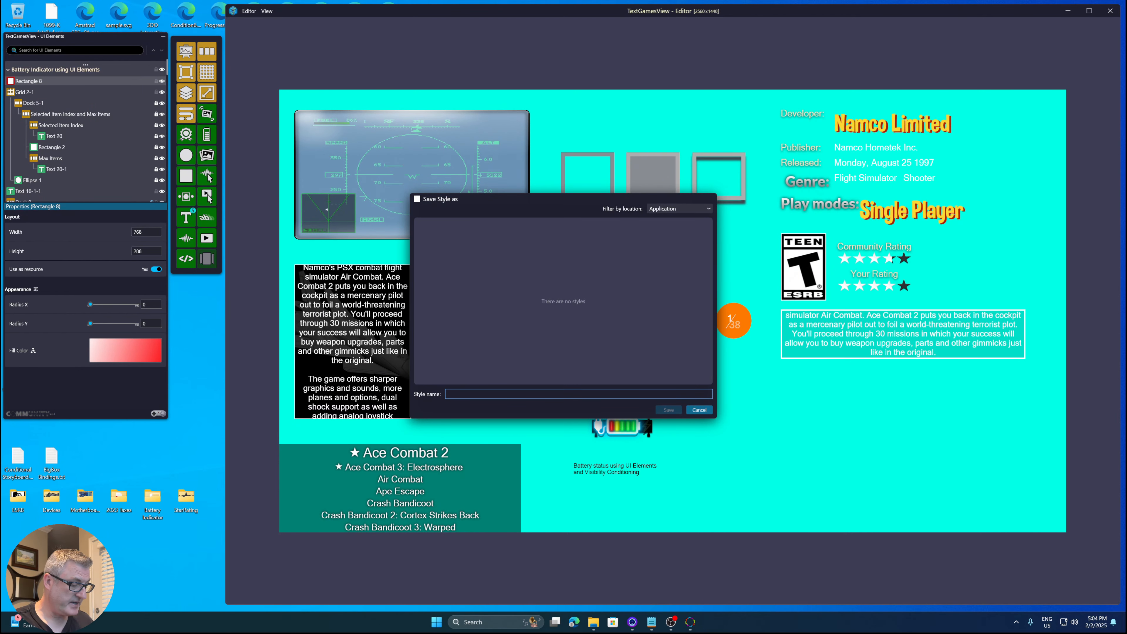
pyautogui.write('Rectangular Re')
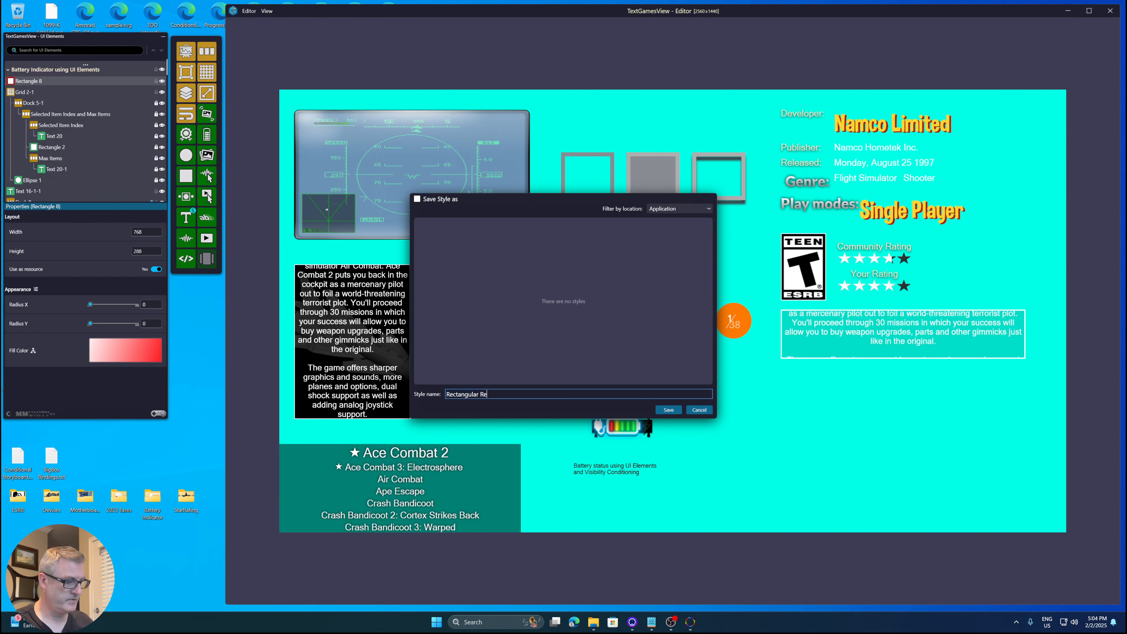
pyautogui.write('d Gra')
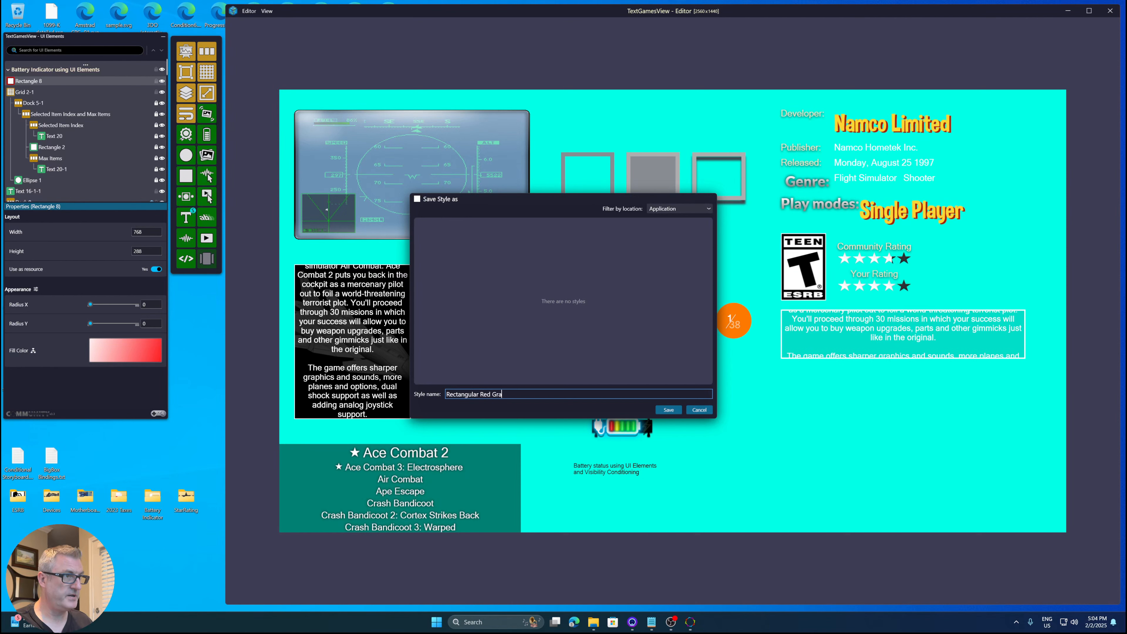
pyautogui.write('dient Resource')
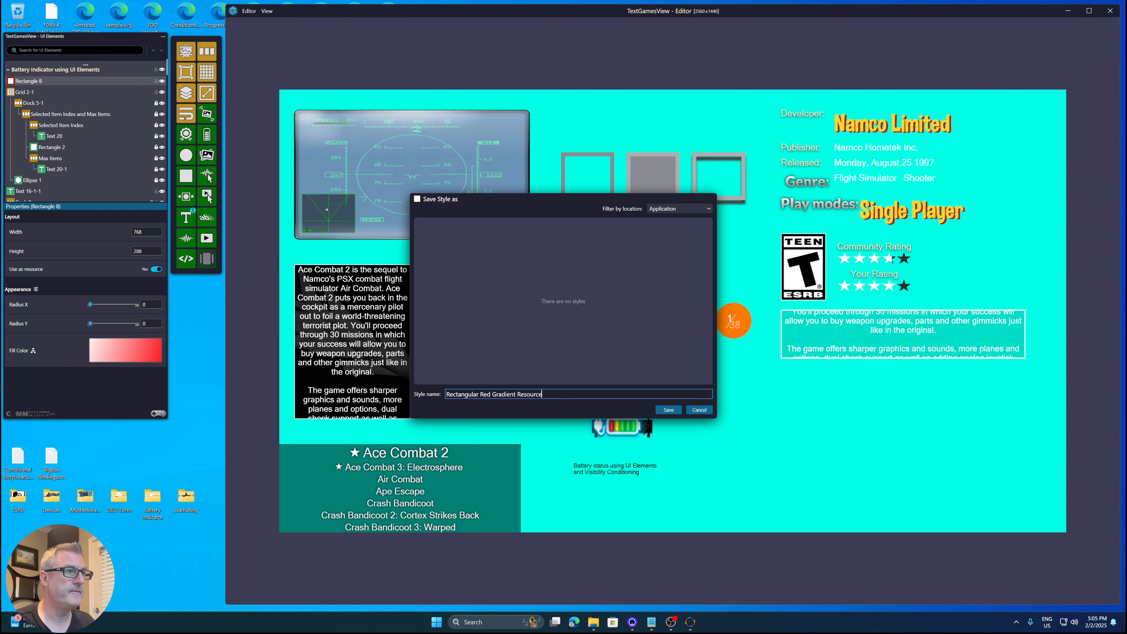
pyautogui.click(674, 412)
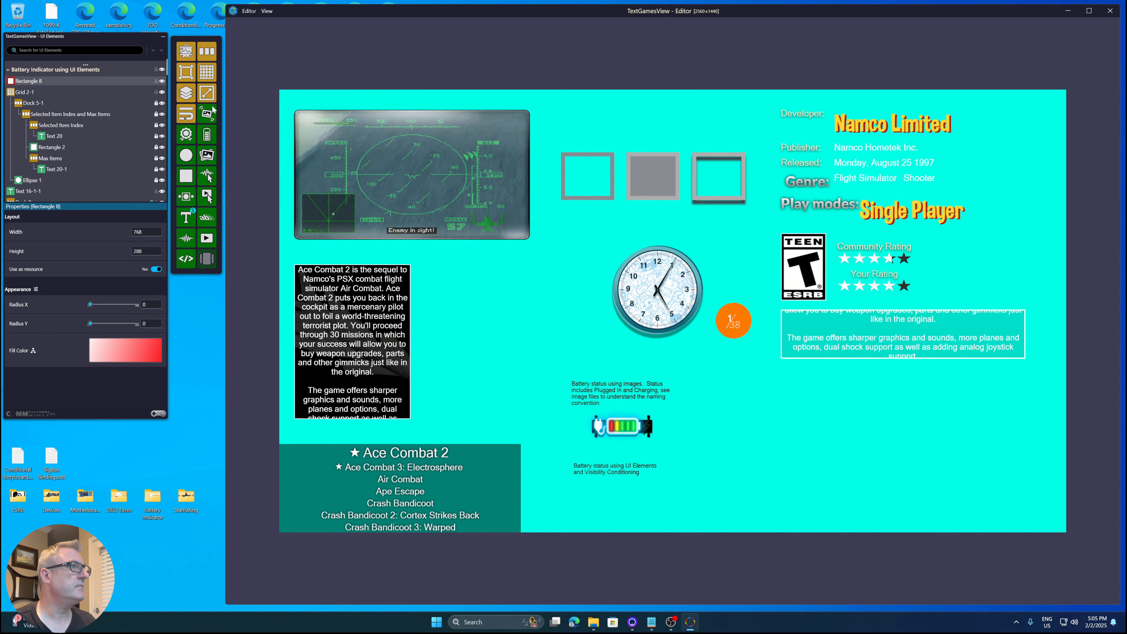
# - Close the TextGamesView editor
pyautogui.click(248, 11)
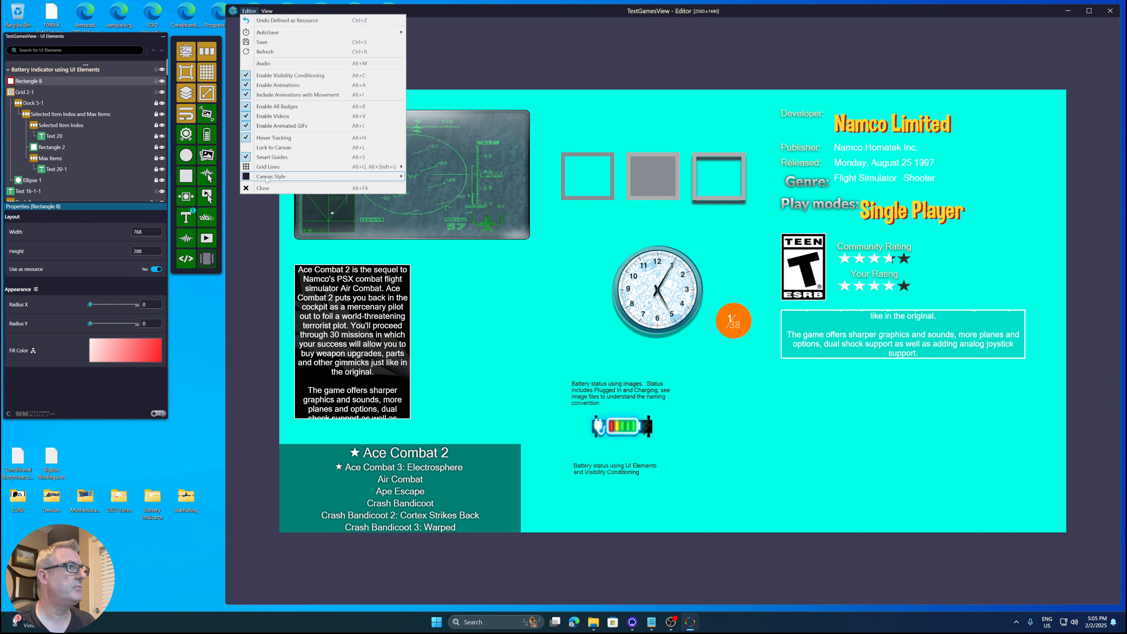
pyautogui.press('Escape')
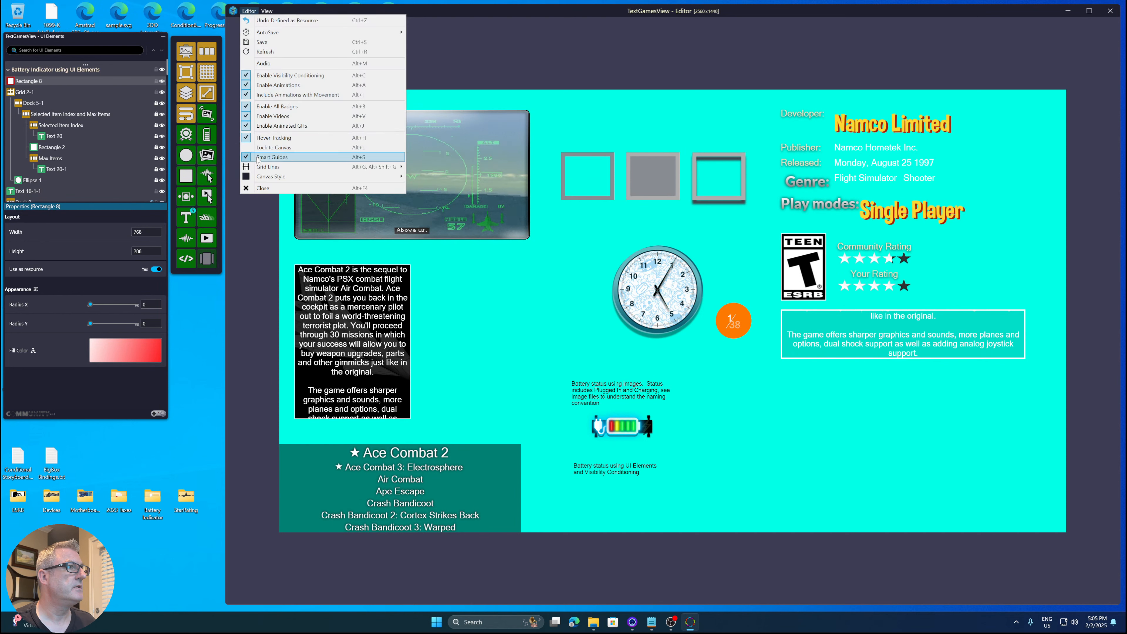
pyautogui.click(264, 188)
pyautogui.click(595, 324)
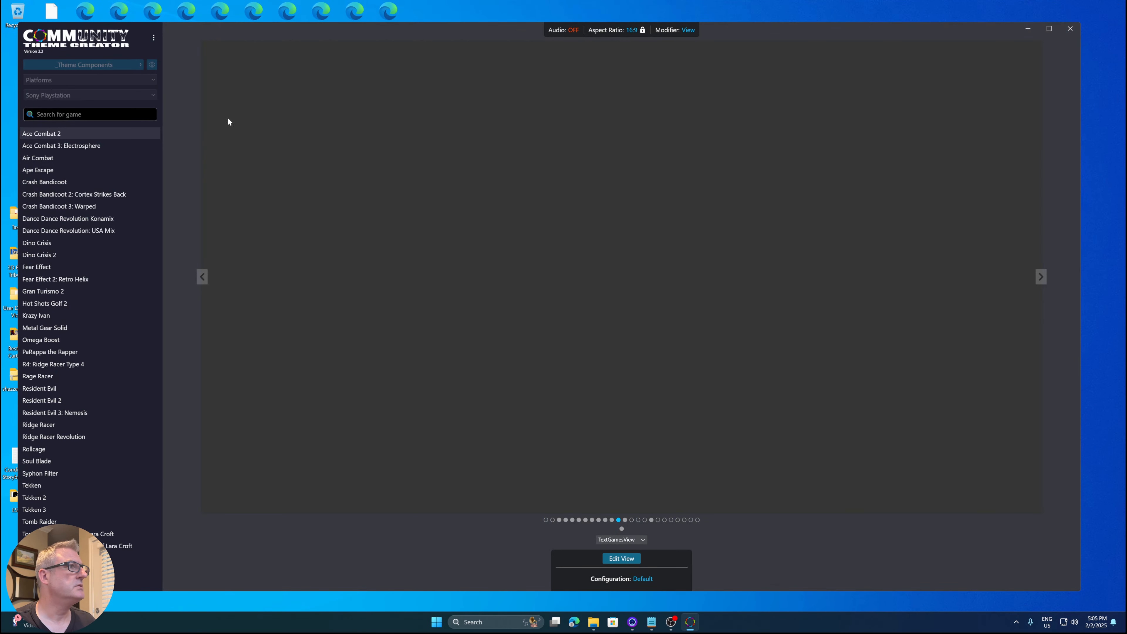
# - Open the Theme Manager and switch to the Plain n Simple Community theme
pyautogui.click(154, 38)
pyautogui.click(114, 65)
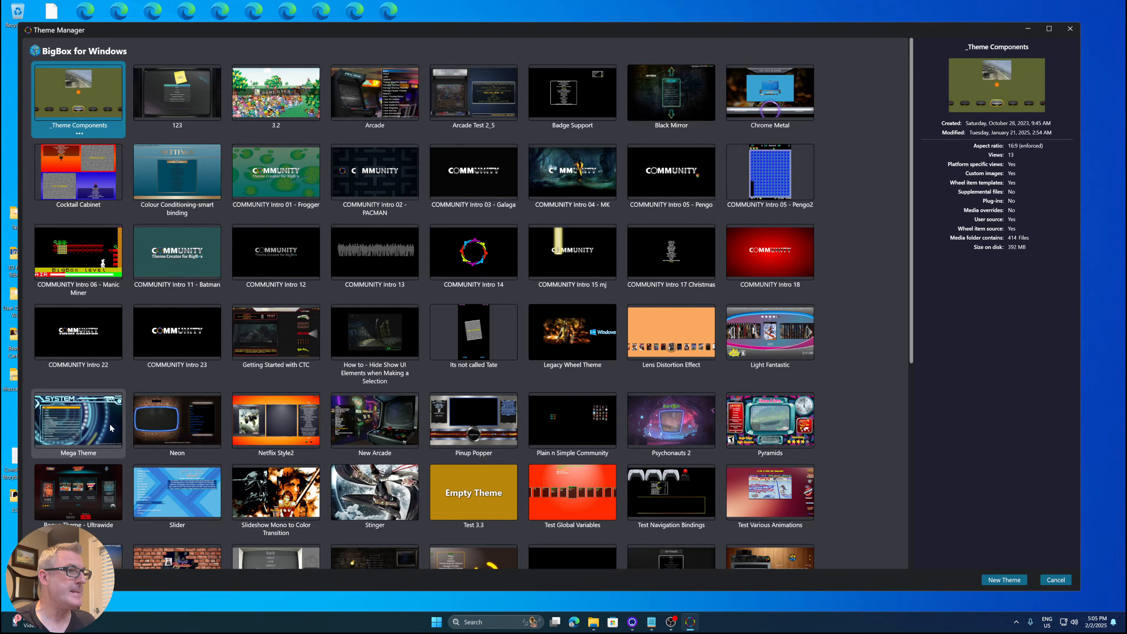
pyautogui.click(573, 417)
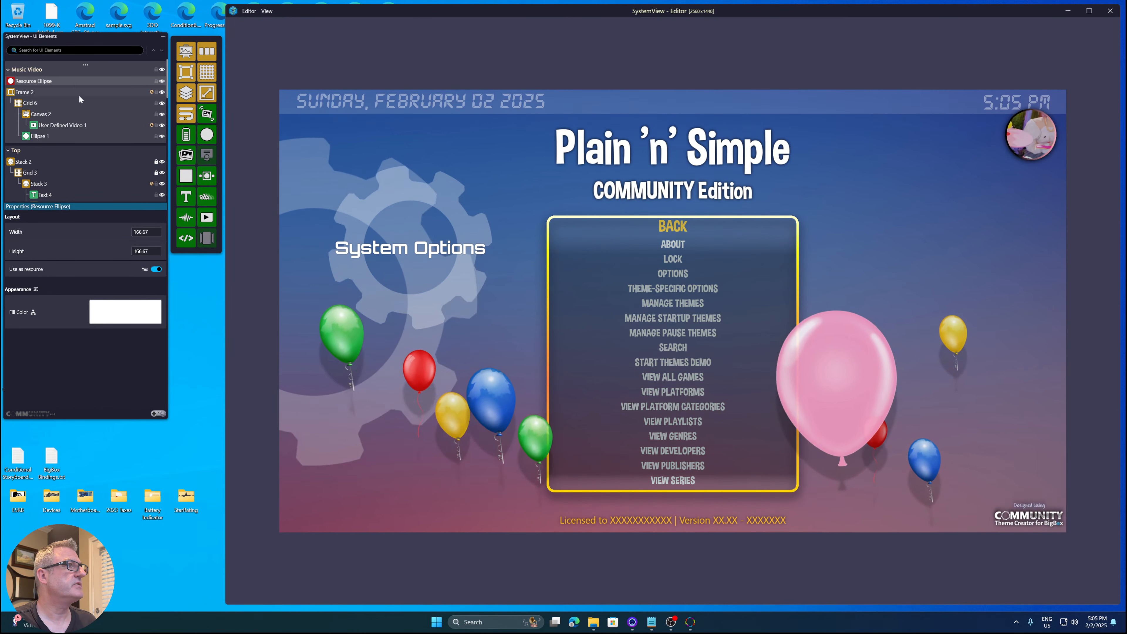
# - Add a rectangle to the system view and browse the Application styles available for it
pyautogui.click(186, 176)
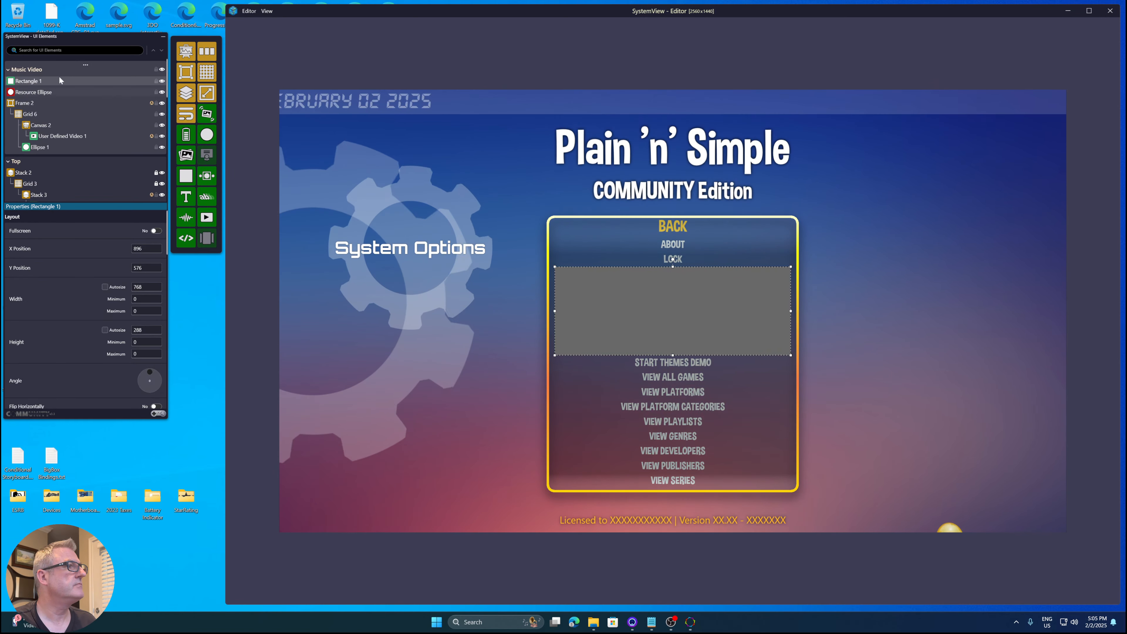
pyautogui.rightClick(33, 82)
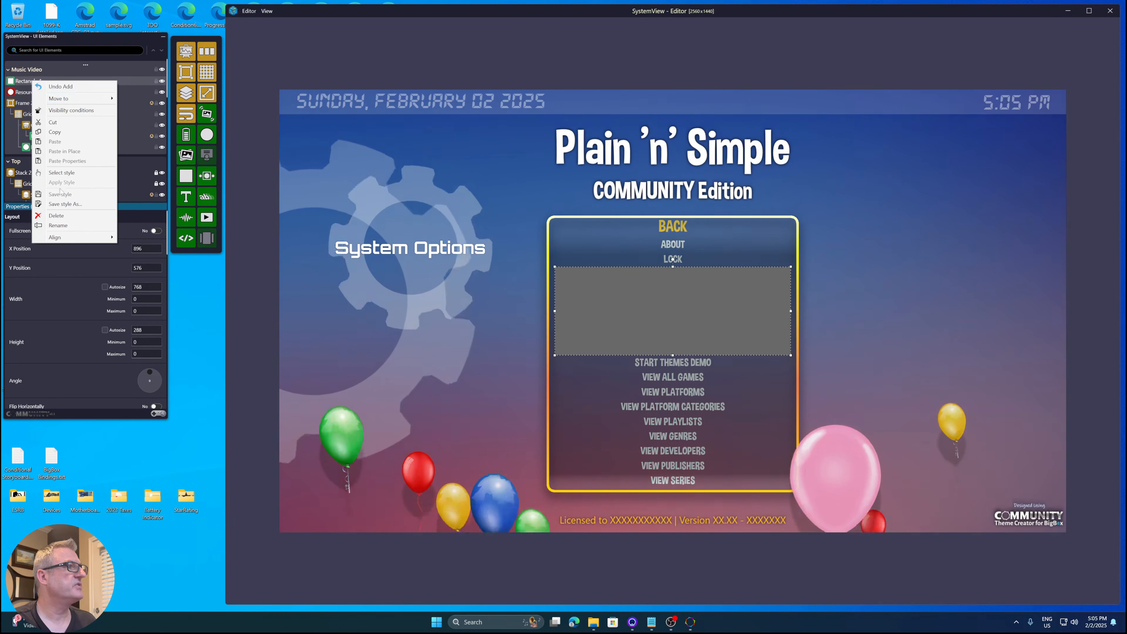
pyautogui.click(61, 172)
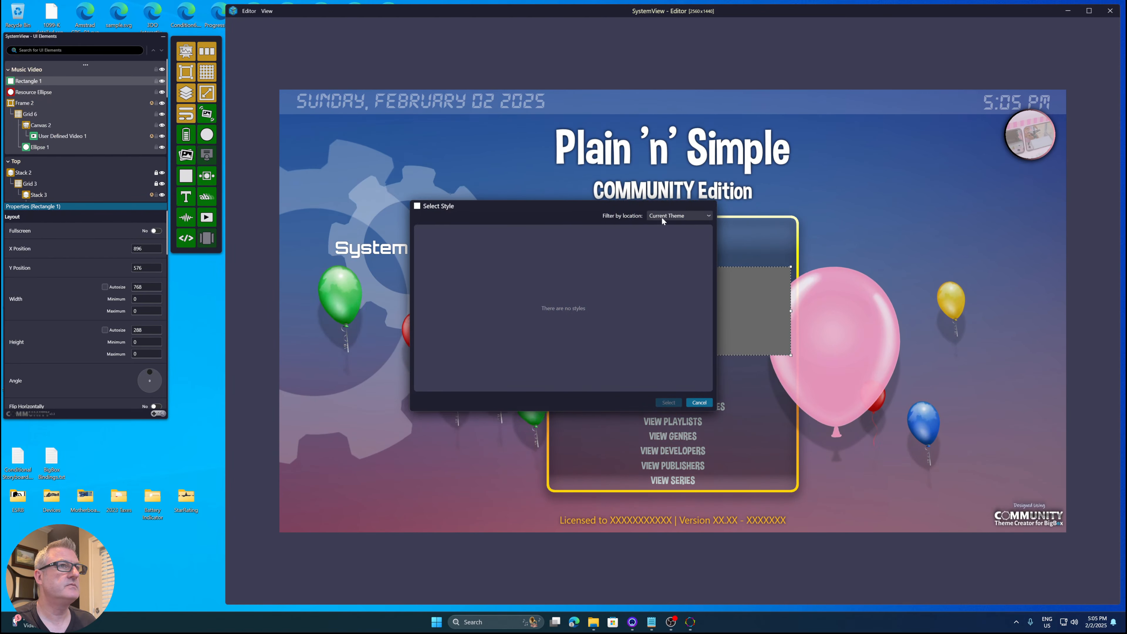
pyautogui.click(679, 215)
pyautogui.click(670, 239)
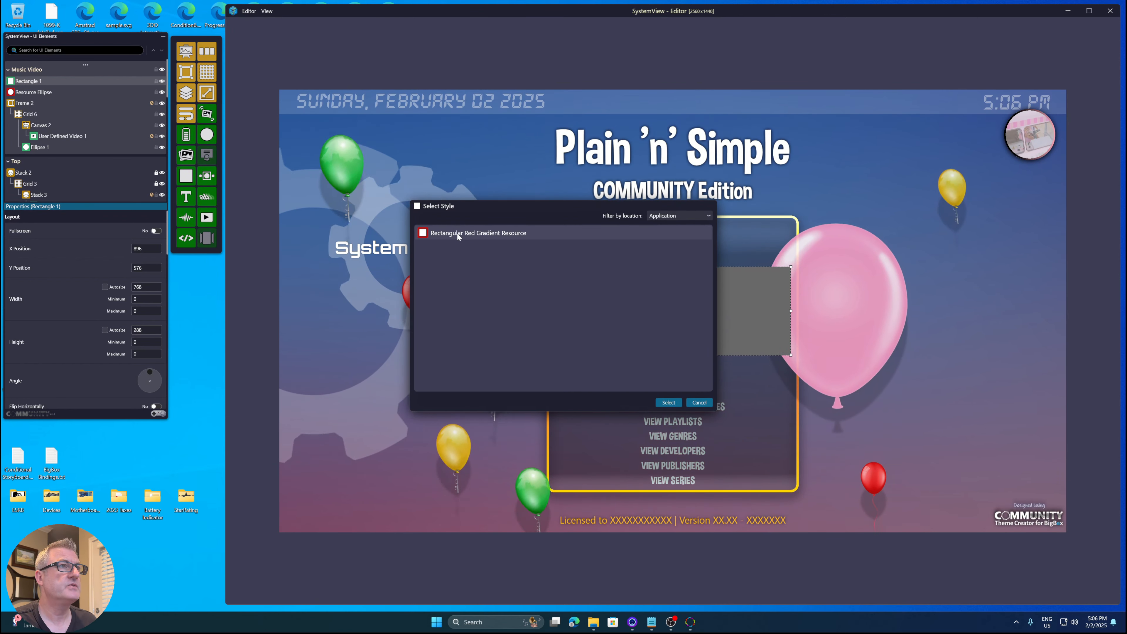
pyautogui.press('Escape')
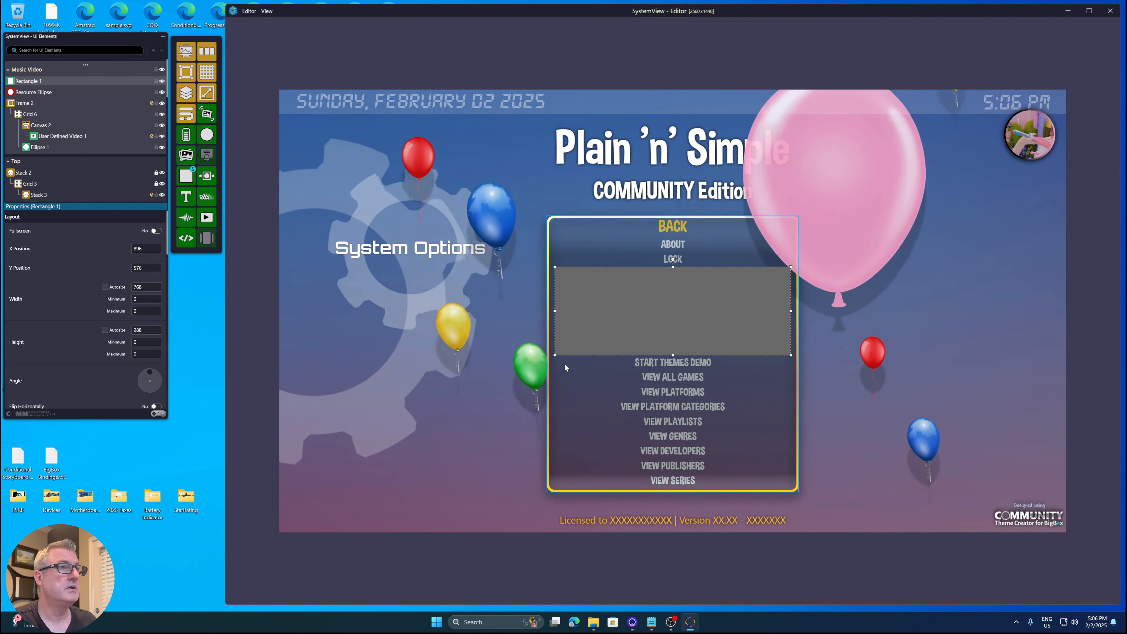
# - Apply the Rectangle_Rectangular Red Gradient Resource style to the new rectangle
pyautogui.rightClick(624, 325)
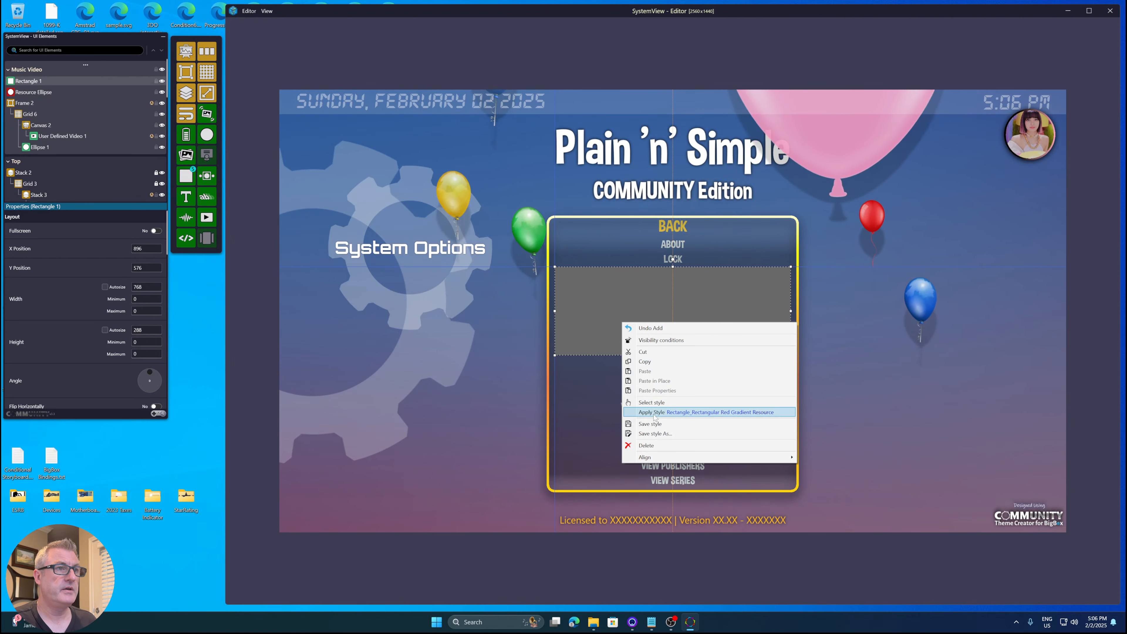
pyautogui.click(741, 413)
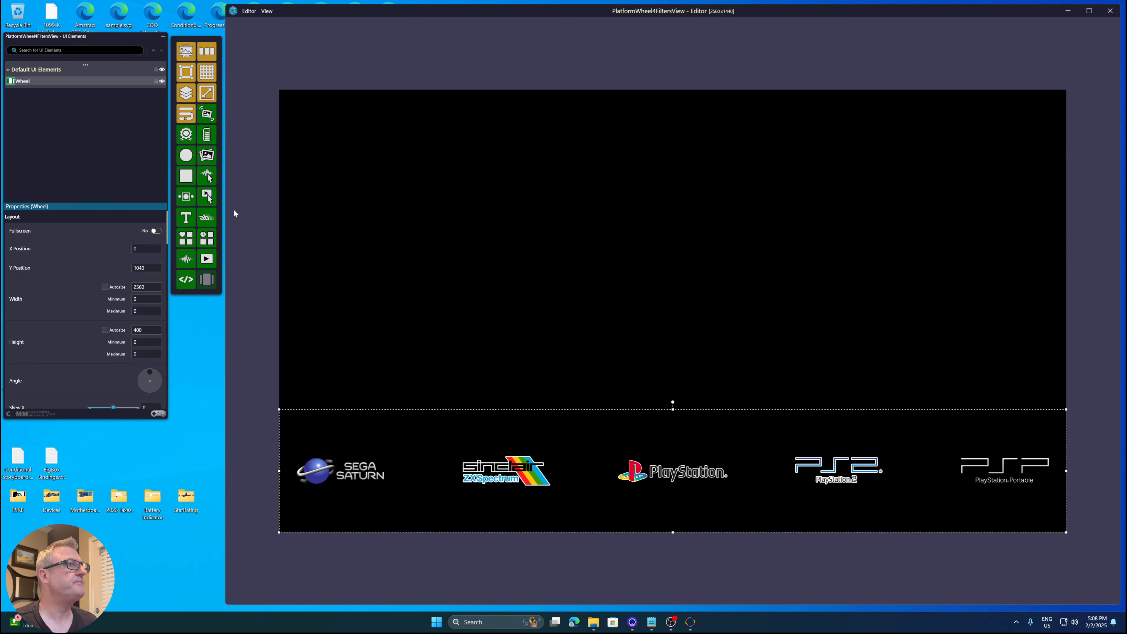
# - Add a dock element to the PlatformWheel4FilterView's Default UI Elements layer
pyautogui.click(62, 70)
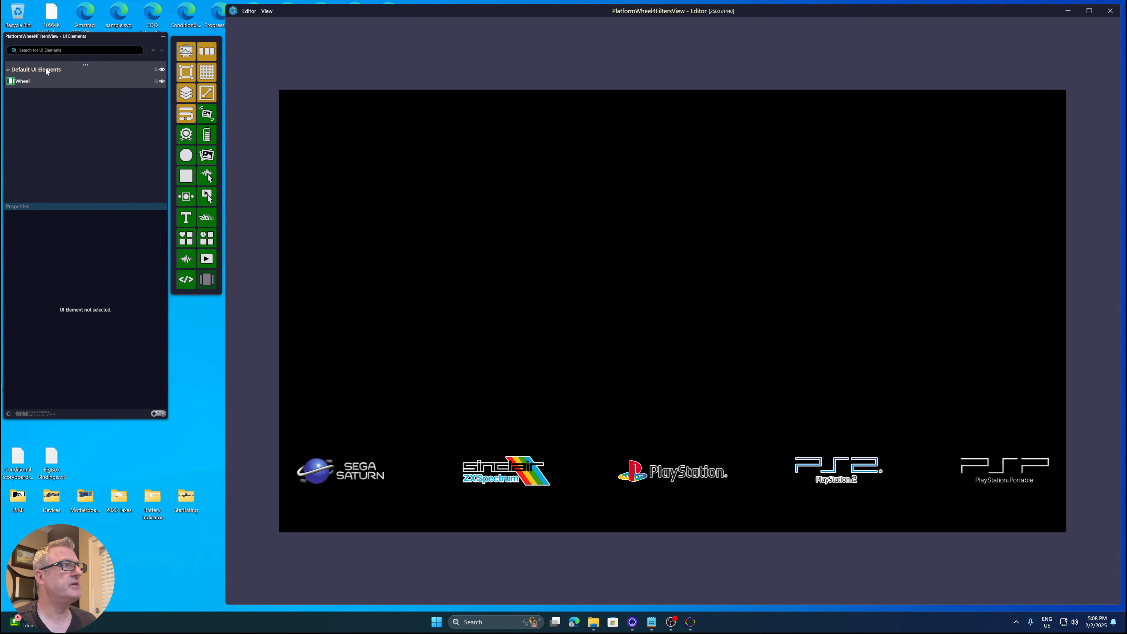
pyautogui.click(205, 52)
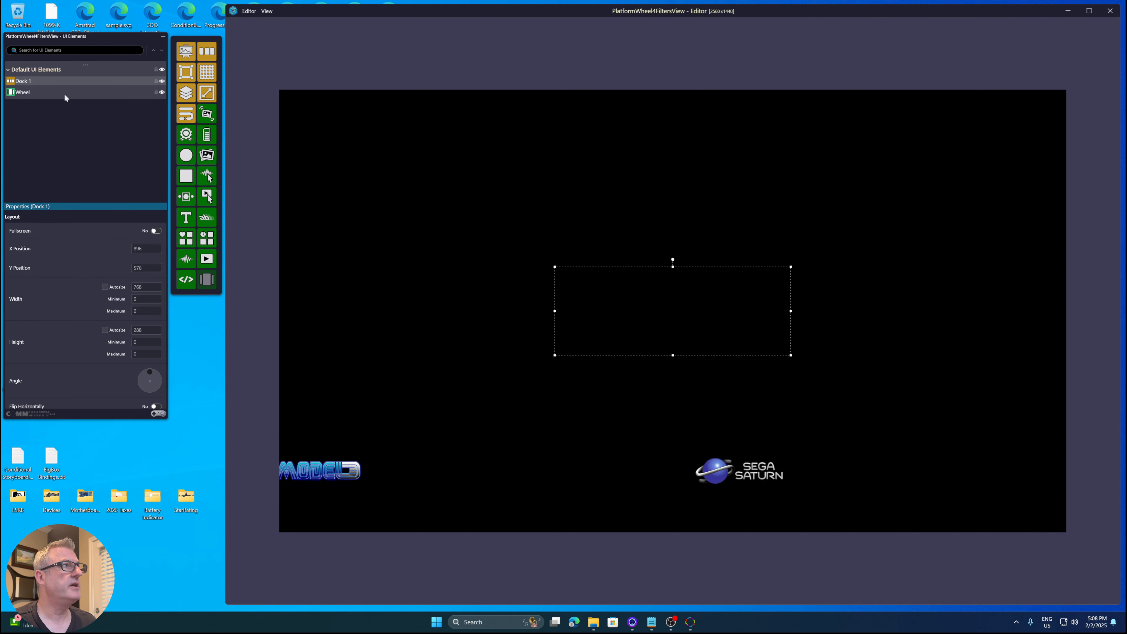
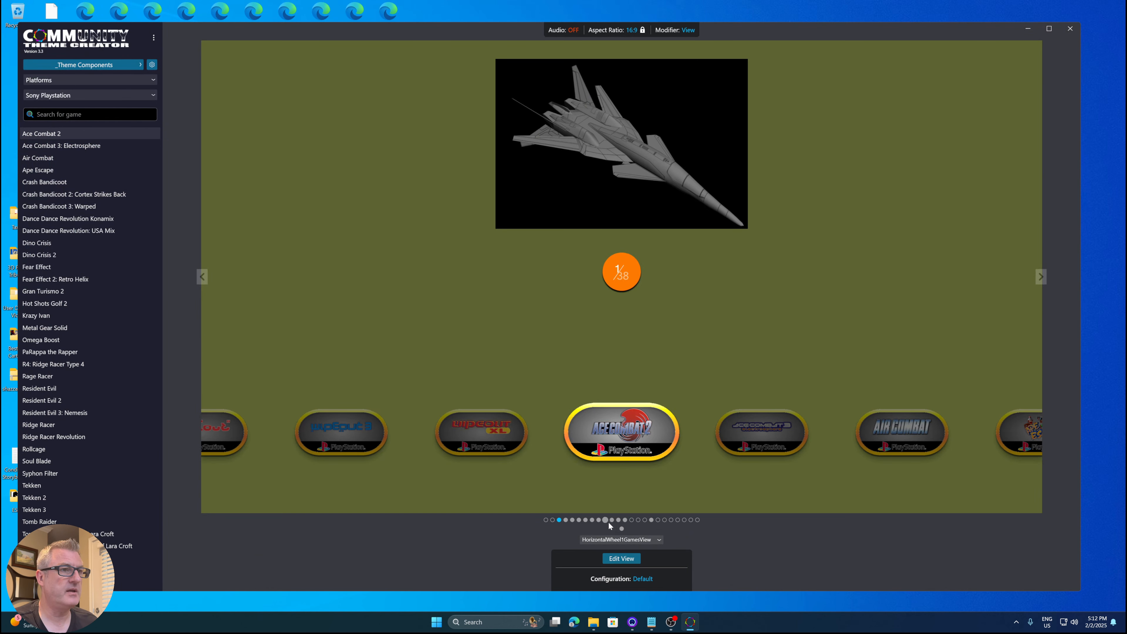
# - Open TextGamesView in the view editor and cut Grid 2-1 from the Battery Indicator using UI Elements layer
pyautogui.click(619, 520)
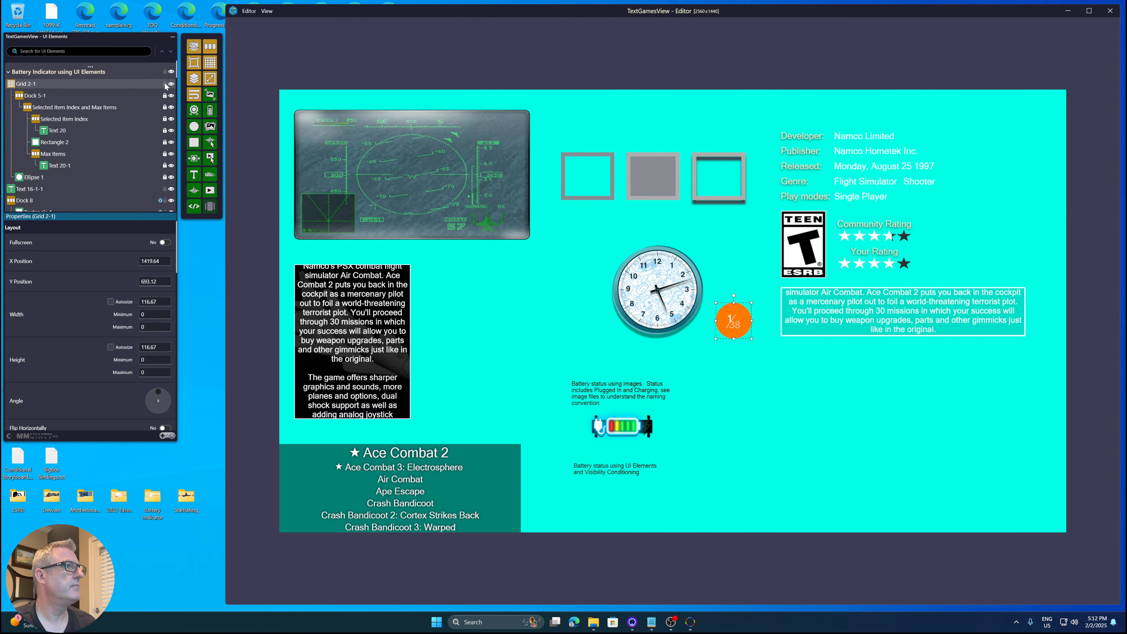
pyautogui.click(25, 97)
pyautogui.click(25, 86)
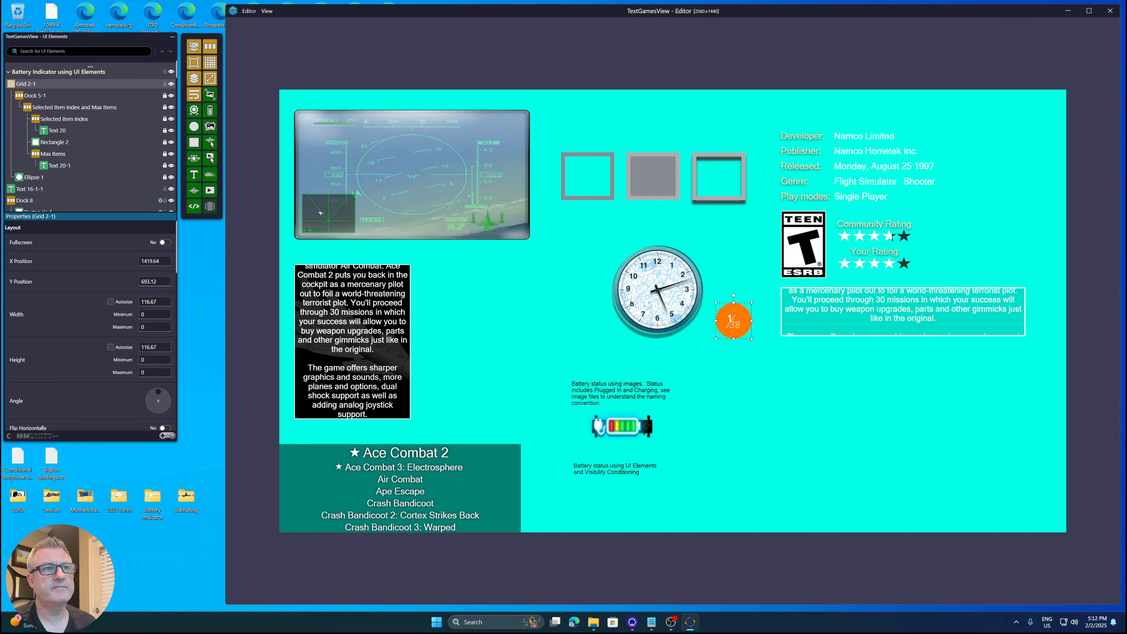
pyautogui.rightClick(26, 87)
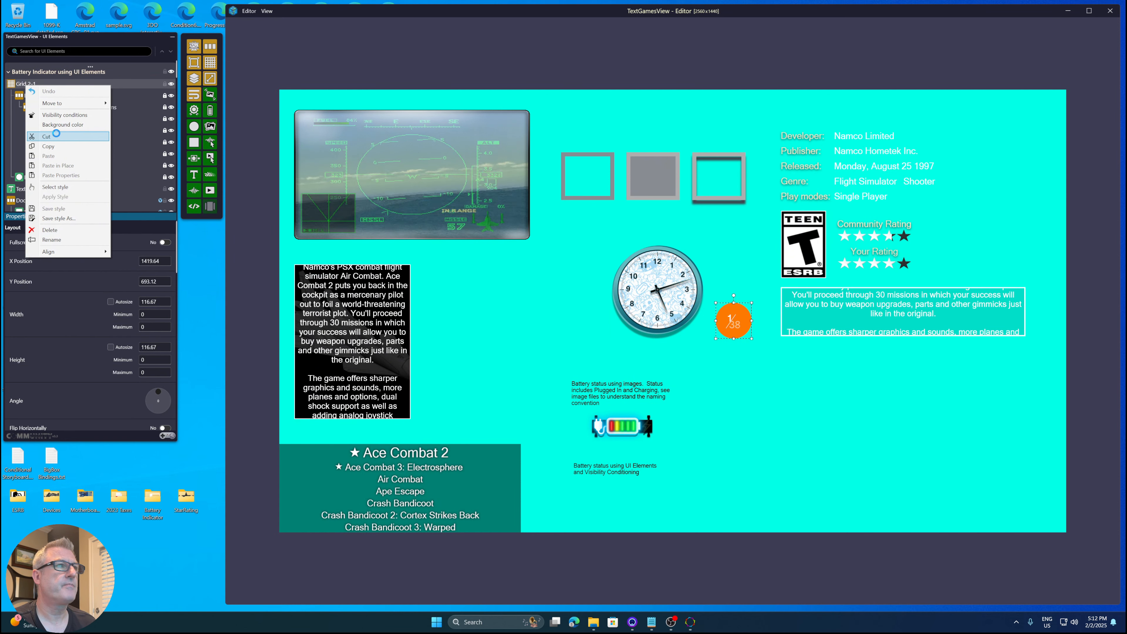
pyautogui.click(56, 135)
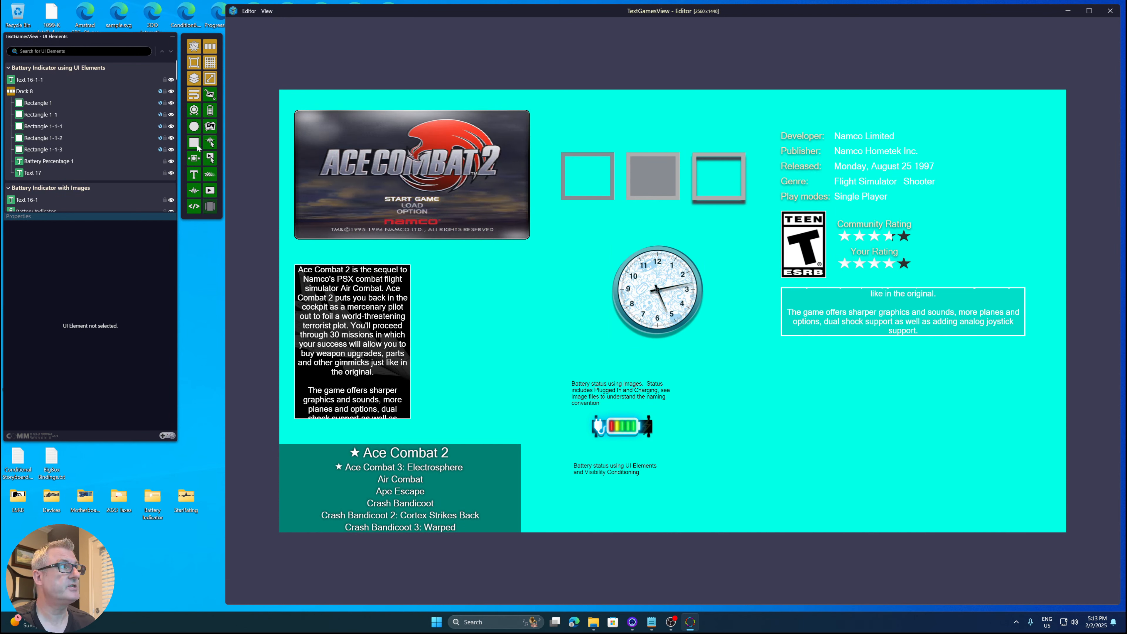
# - Browse the UI element layers, selecting Dock 8 and Frame 3 in the Canvas example layer
pyautogui.click(24, 94)
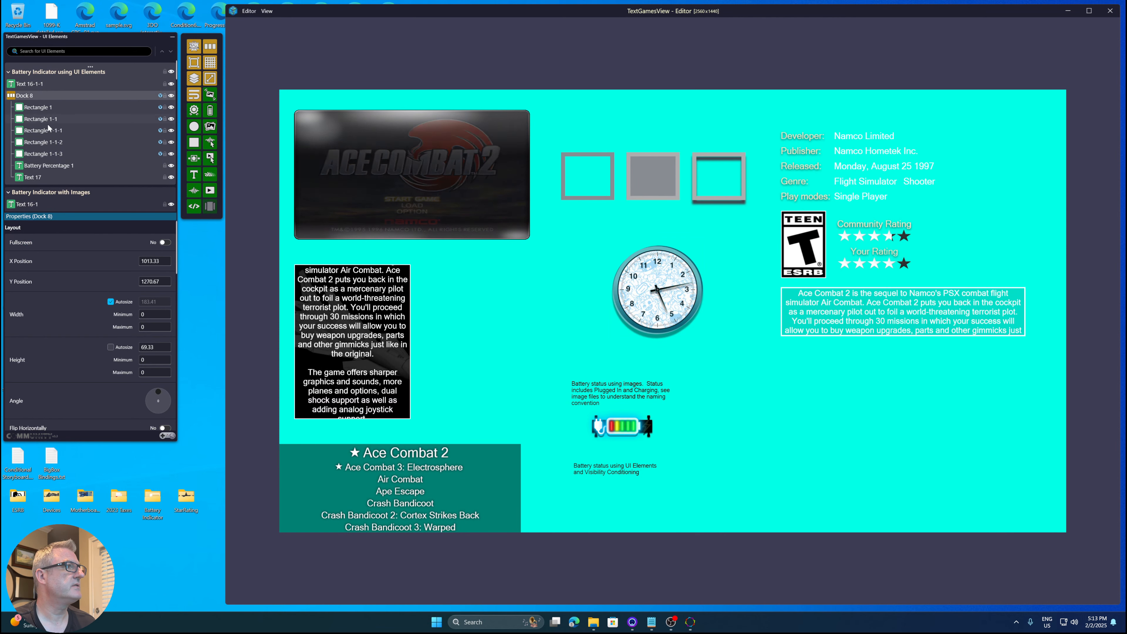
pyautogui.scroll(-10, 49, 129)
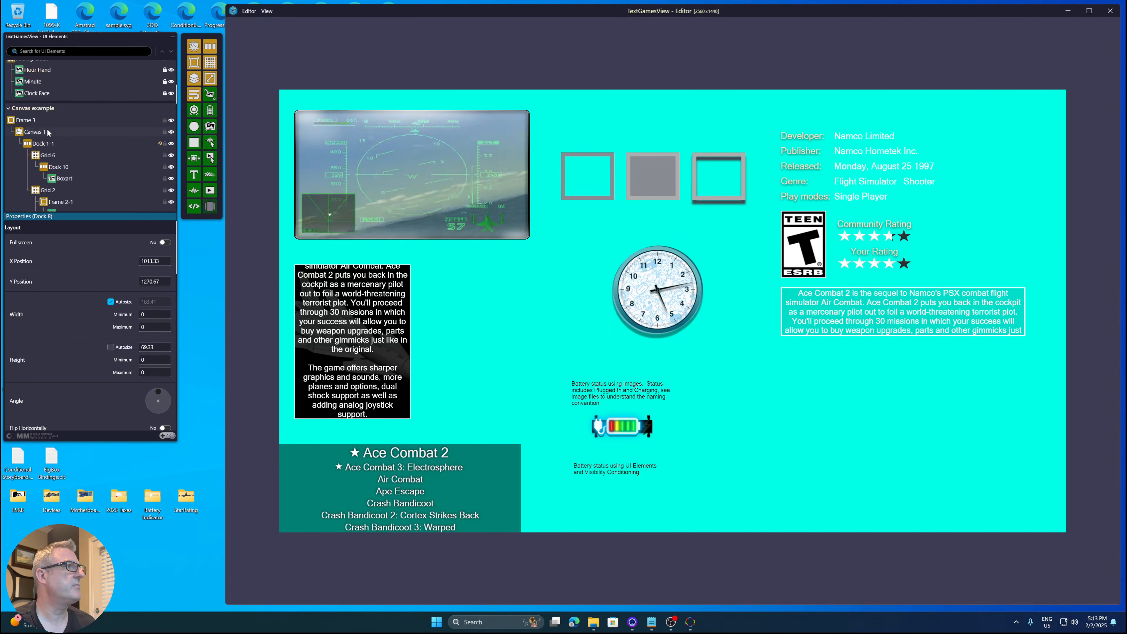
pyautogui.scroll(-2, 49, 131)
pyautogui.click(32, 107)
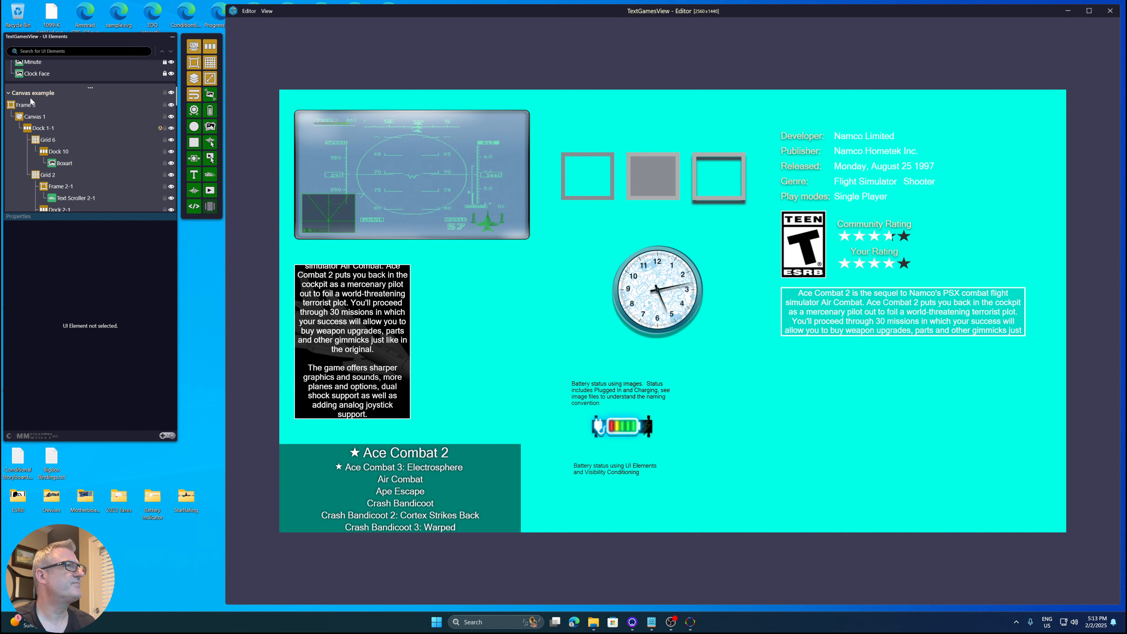
pyautogui.click(47, 106)
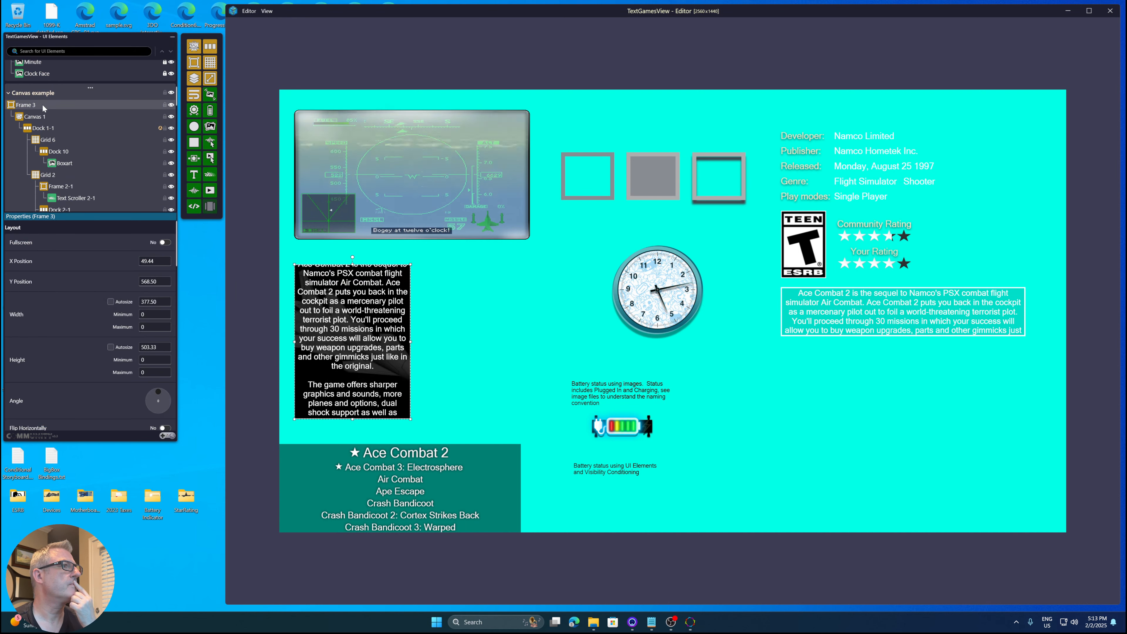
pyautogui.scroll(-2, 49, 119)
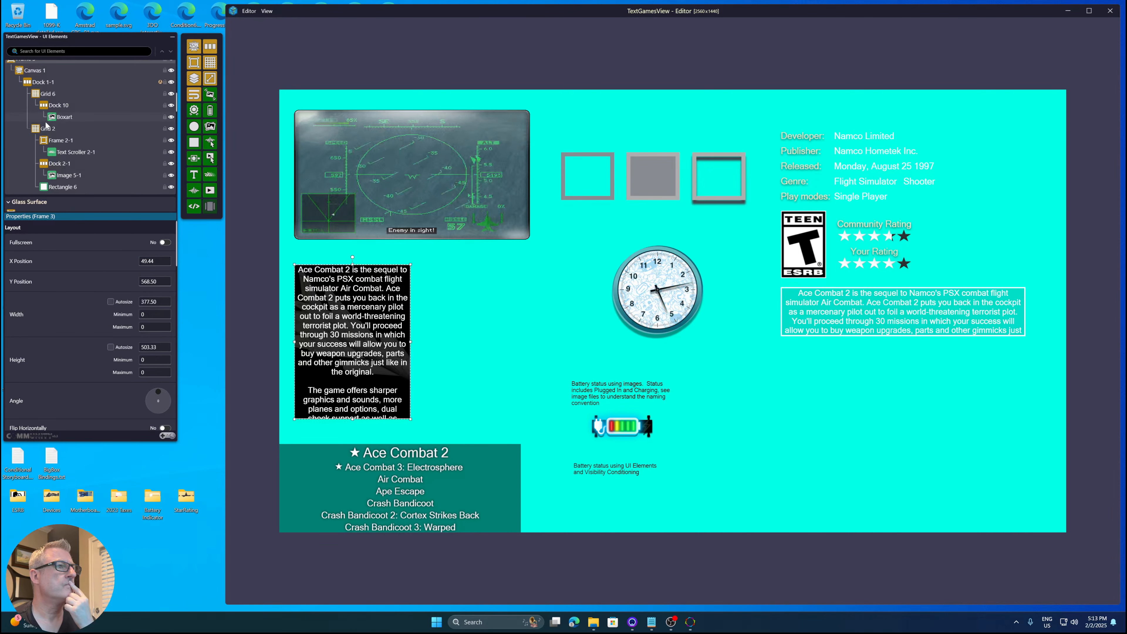
pyautogui.scroll(-4, 45, 128)
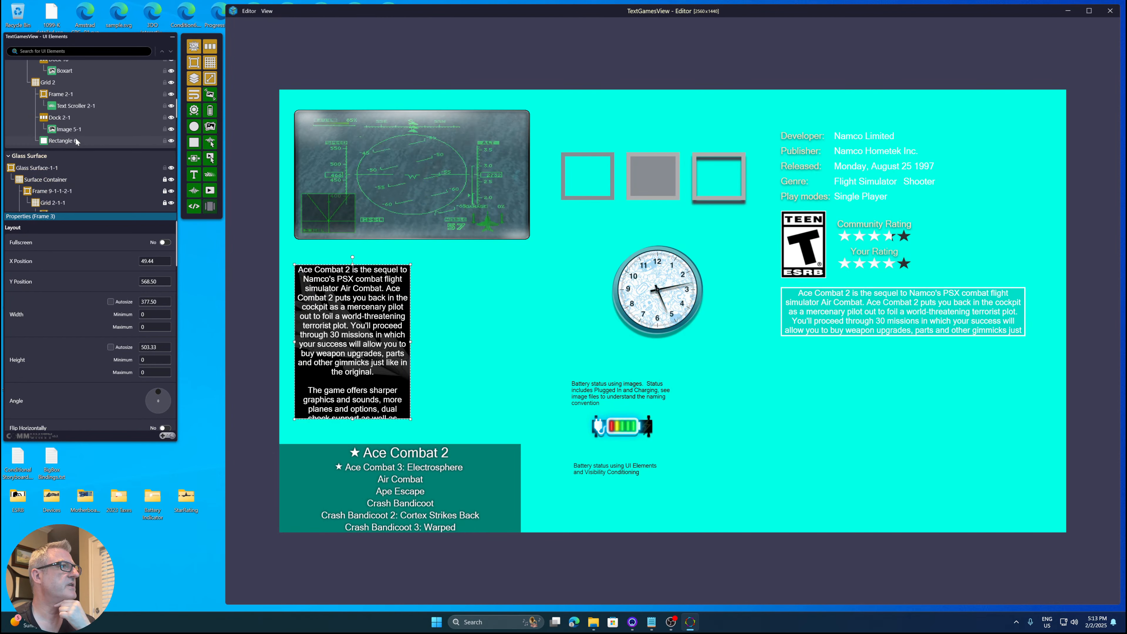
# - Delete Glass Surface 1-1 from the Glass Surface layer
pyautogui.click(30, 110)
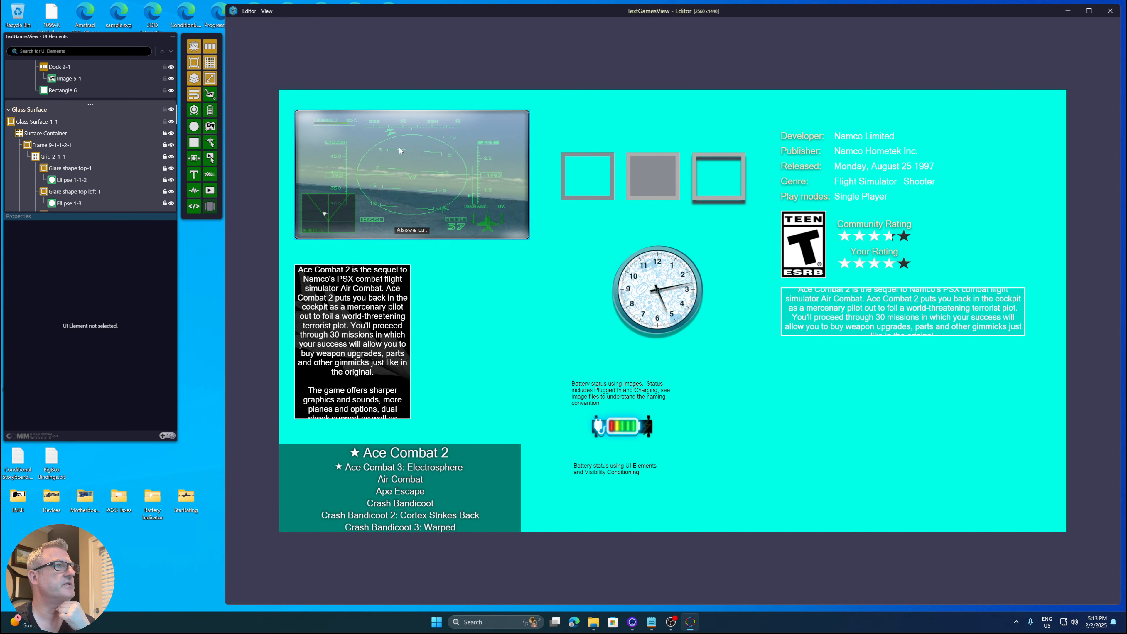
pyautogui.click(48, 123)
pyautogui.scroll(-1, 91, 139)
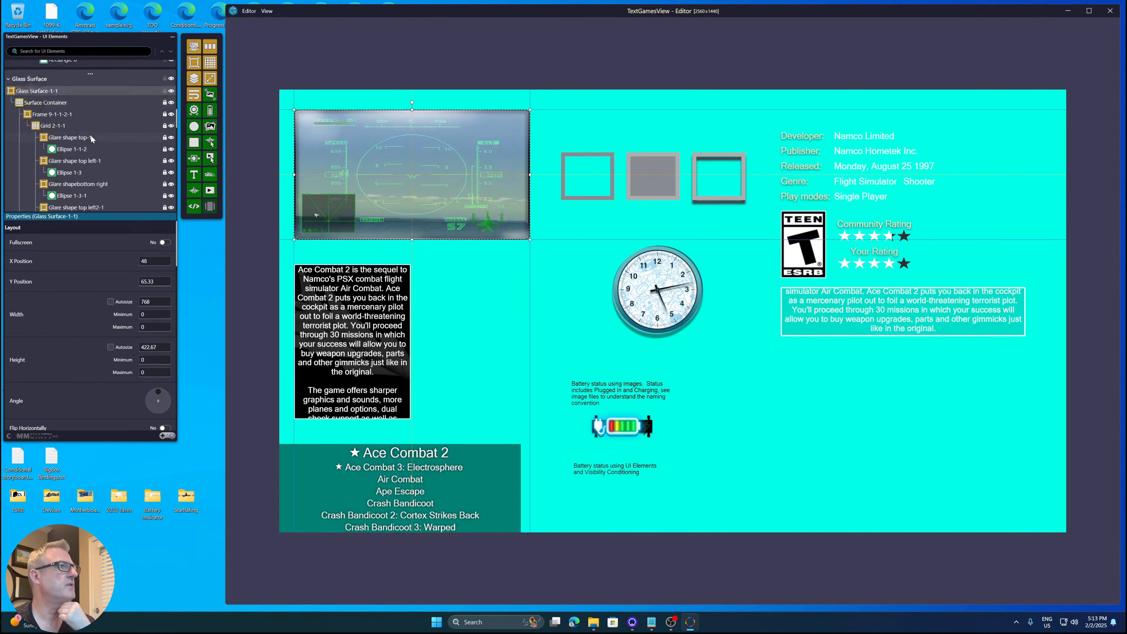
pyautogui.scroll(-3, 91, 138)
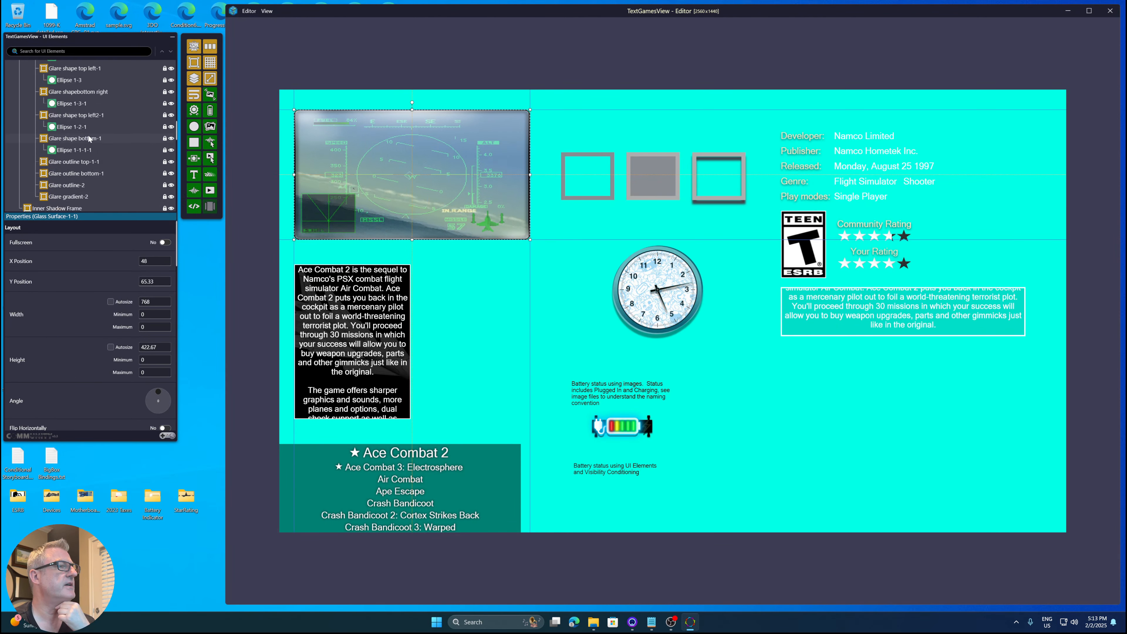
pyautogui.scroll(4, 88, 138)
pyautogui.rightClick(48, 154)
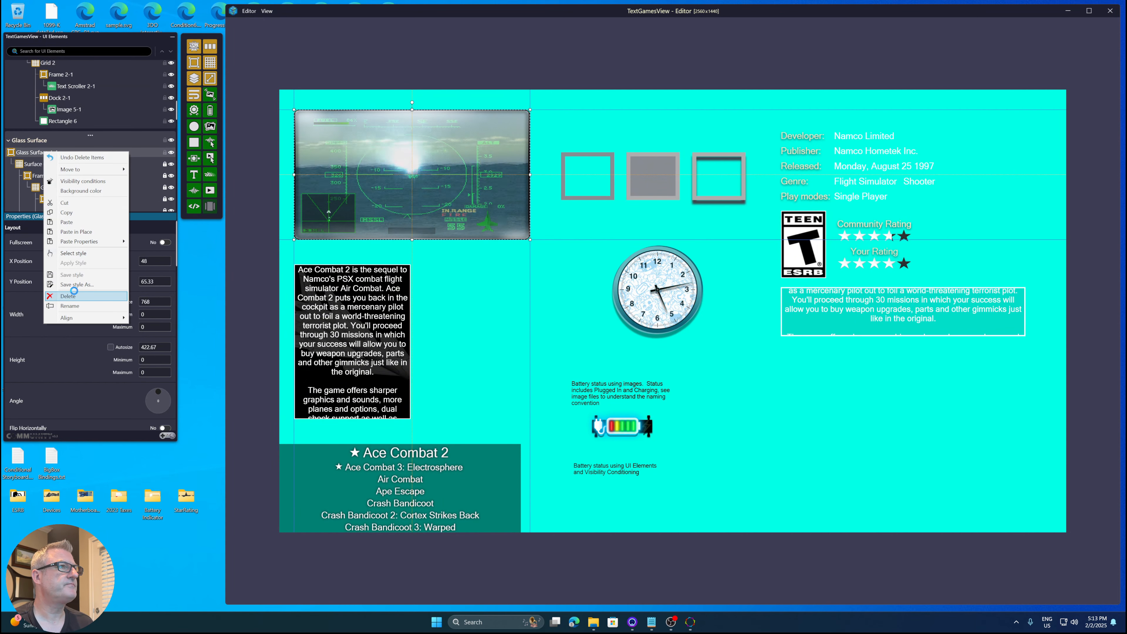
pyautogui.click(74, 289)
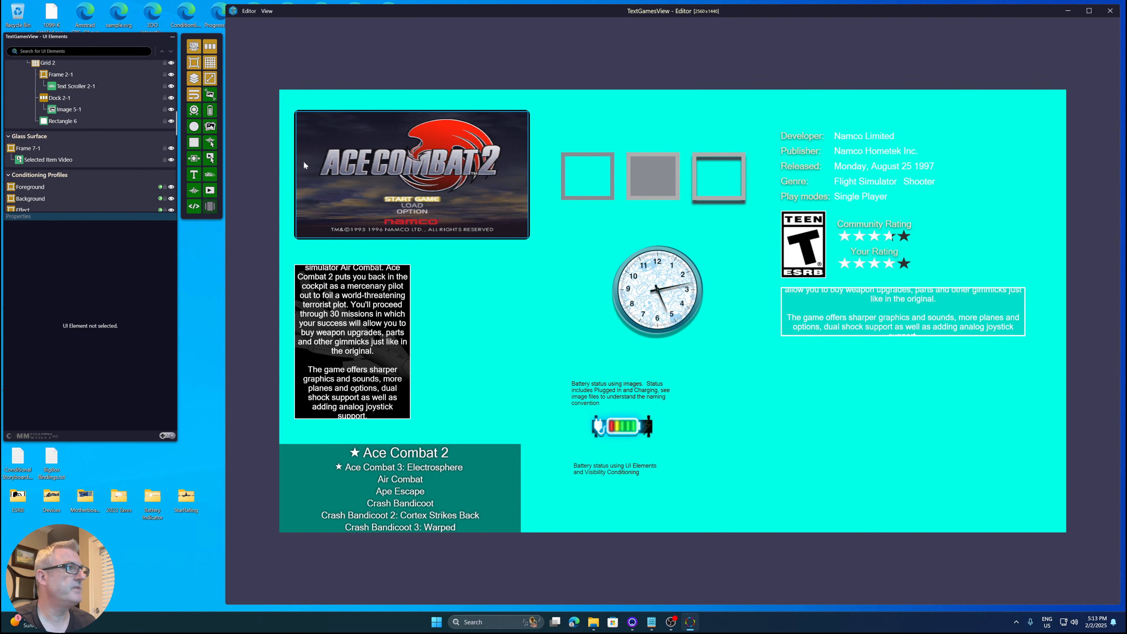
# - Select the video frame Frame 7-1 on the canvas and delete it
pyautogui.click(462, 188)
pyautogui.rightClick(43, 152)
pyautogui.click(77, 296)
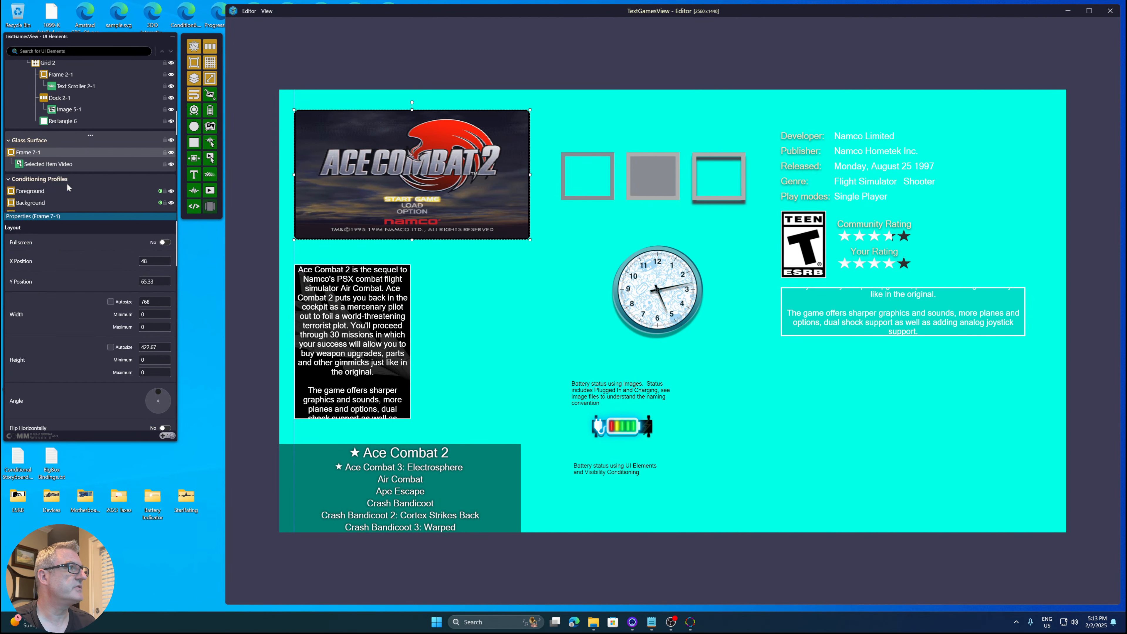
# - Delete Frame 3 from the Canvas example layer
pyautogui.scroll(3, 84, 142)
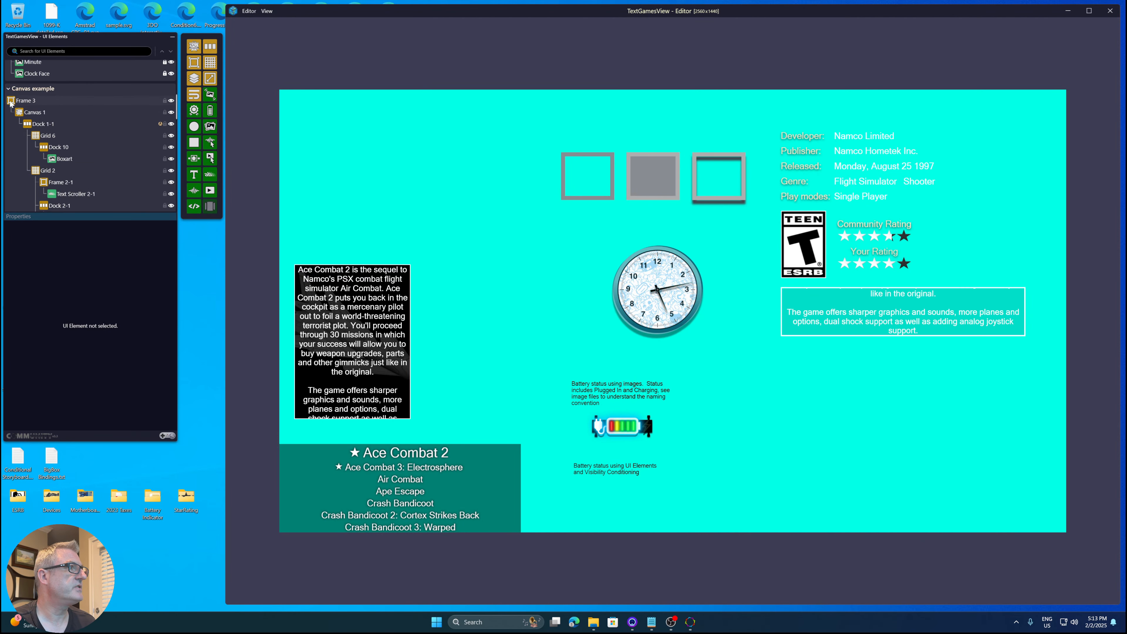
pyautogui.rightClick(22, 104)
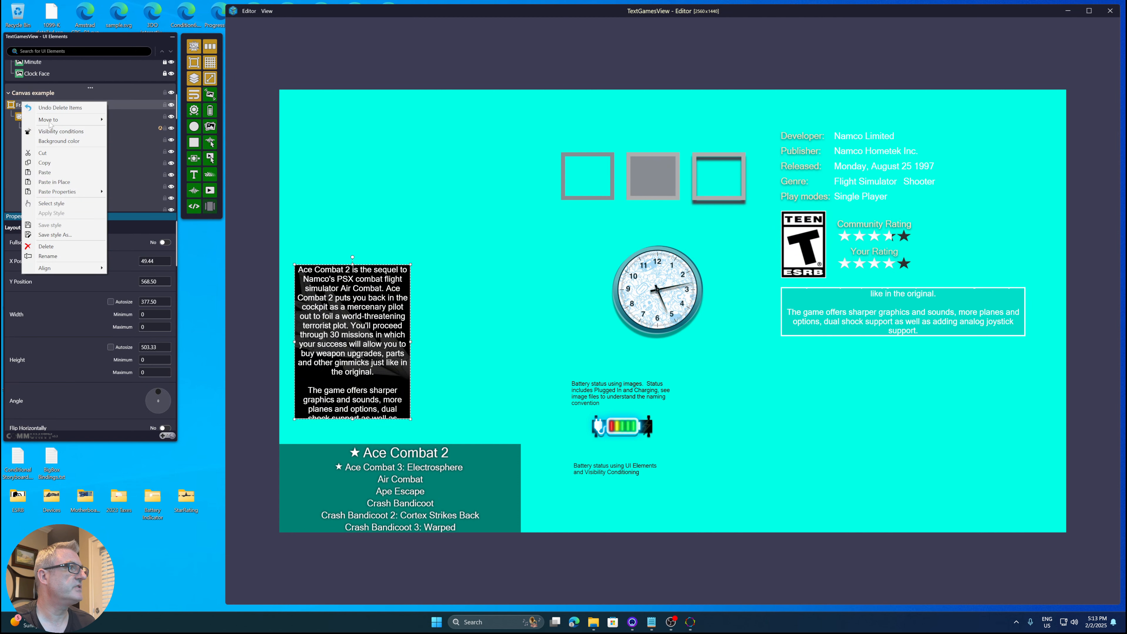
pyautogui.click(70, 245)
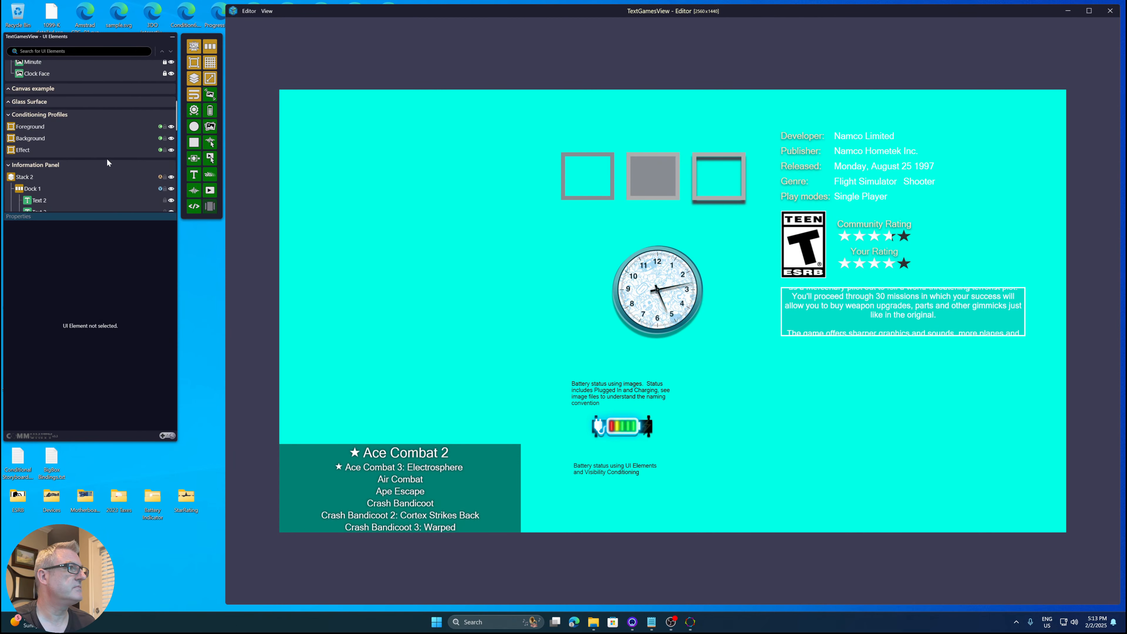
# - Delete the Analog Clock and the Dock 8 element of the battery indicator layer
pyautogui.scroll(3, 108, 163)
pyautogui.rightClick(46, 132)
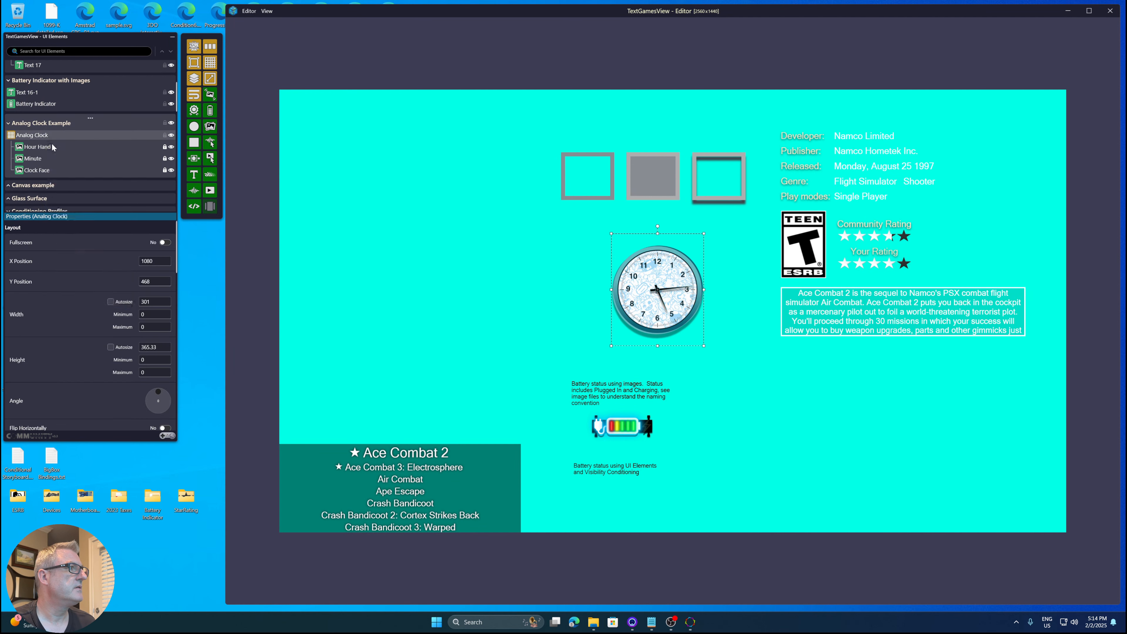
pyautogui.scroll(3, 52, 148)
pyautogui.rightClick(15, 95)
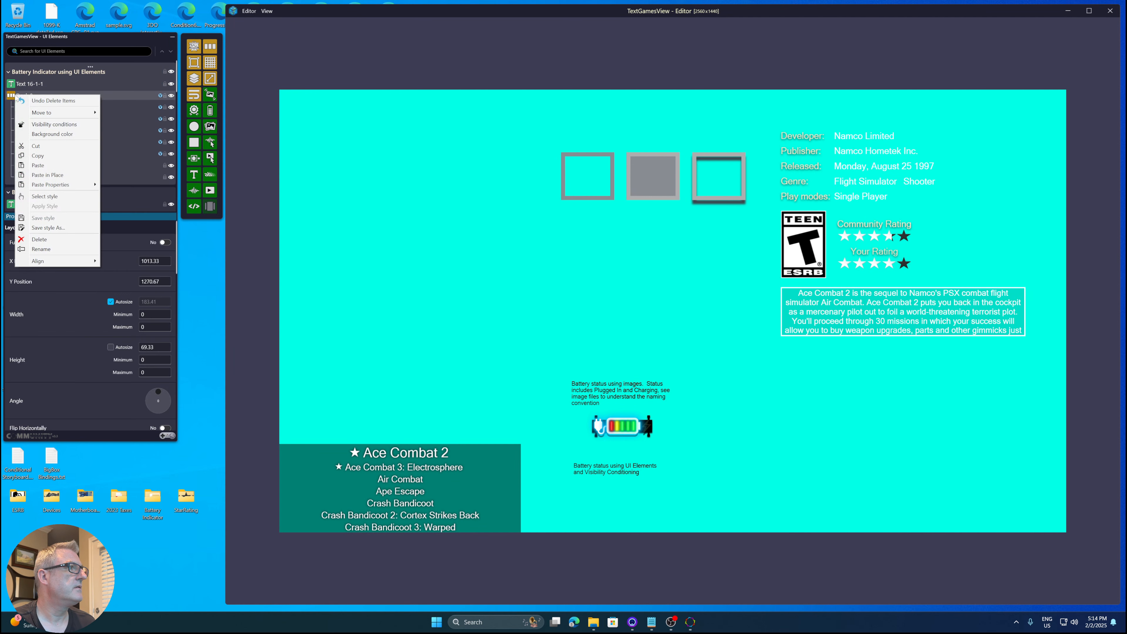
pyautogui.click(92, 234)
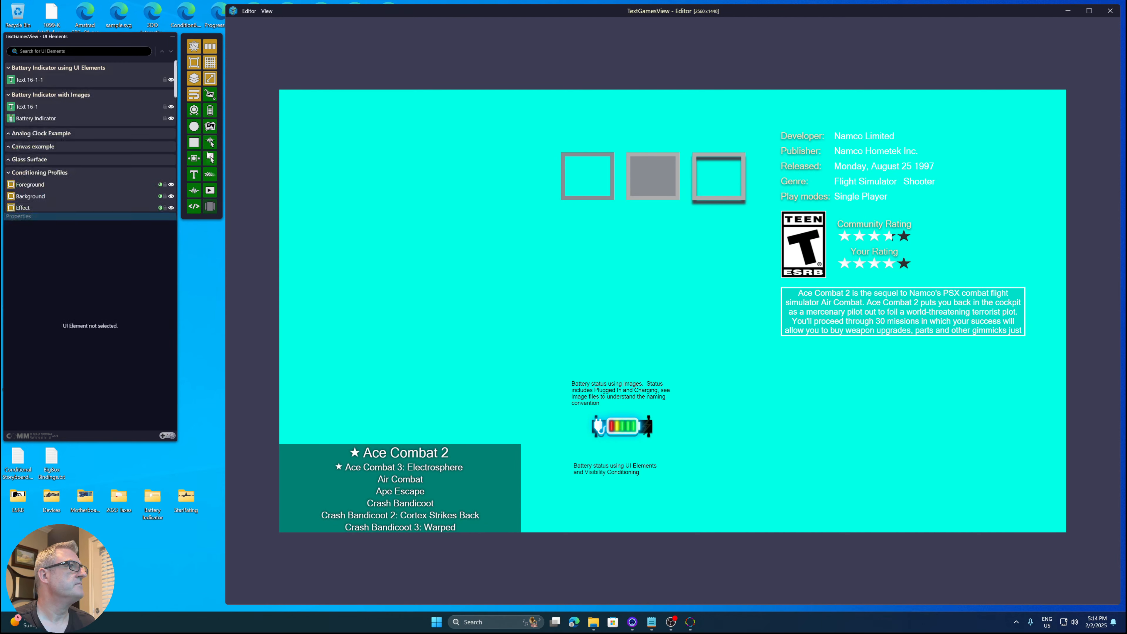
# - Delete the dock holding the ESRB badge and star ratings
pyautogui.scroll(-5, 93, 138)
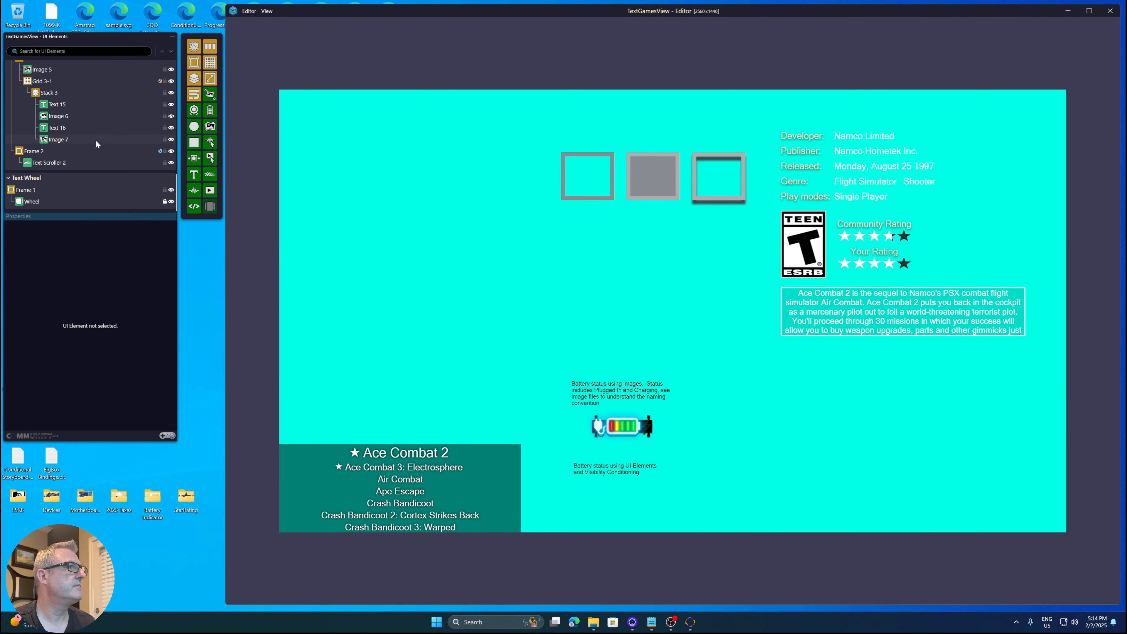
pyautogui.rightClick(39, 108)
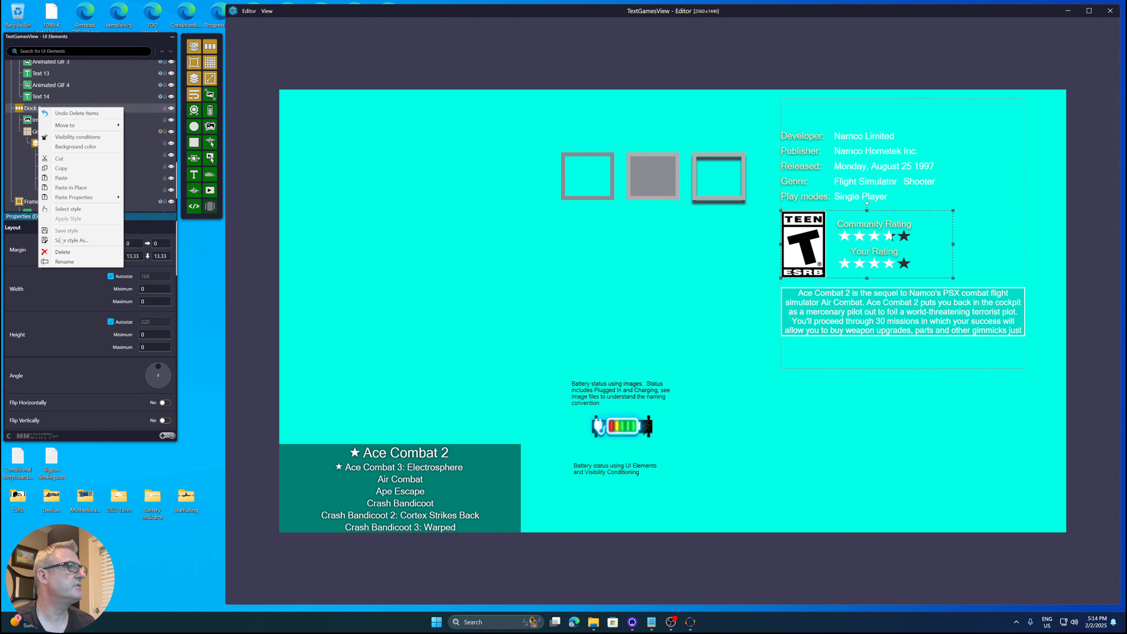
pyautogui.click(91, 252)
# - Delete the Information Panel docks holding the game details and description
pyautogui.scroll(2, 88, 150)
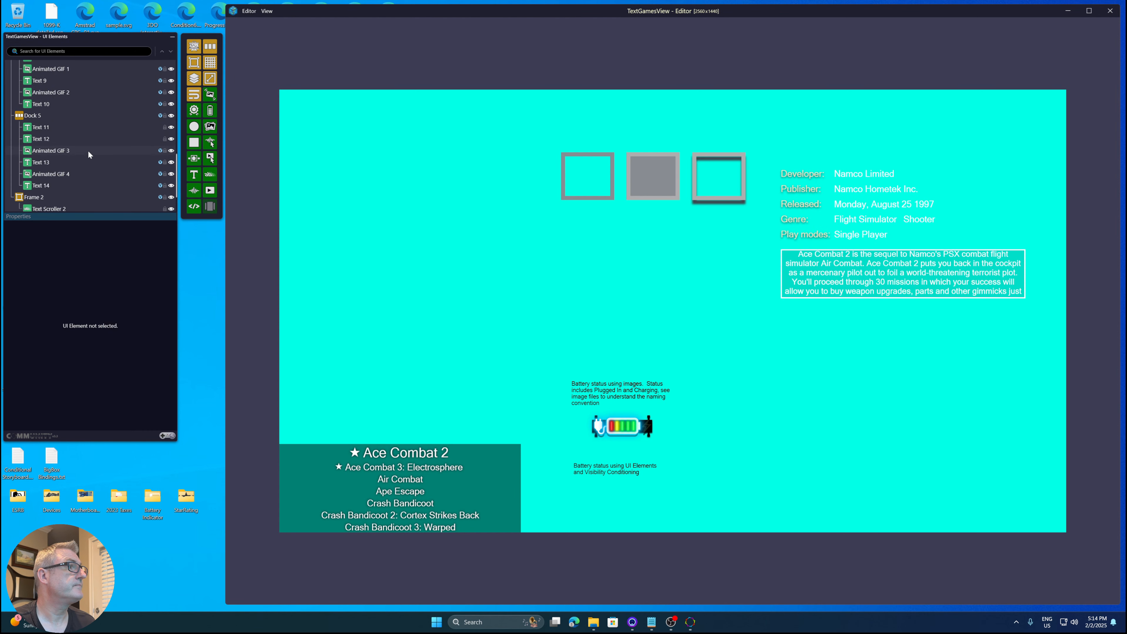
pyautogui.rightClick(31, 118)
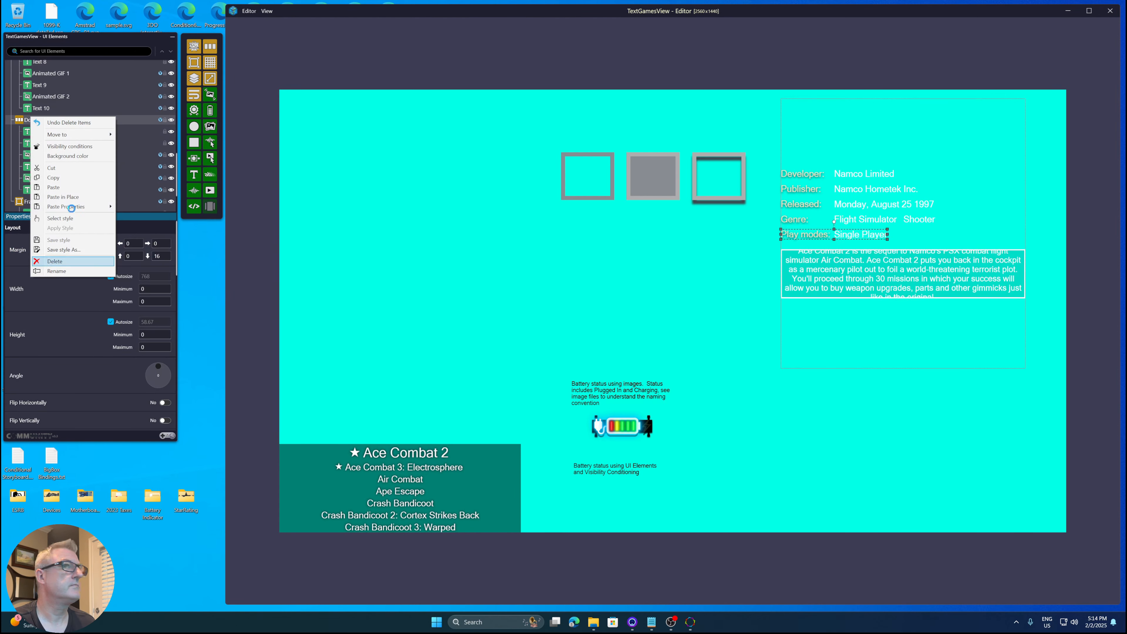
pyautogui.scroll(5, 68, 128)
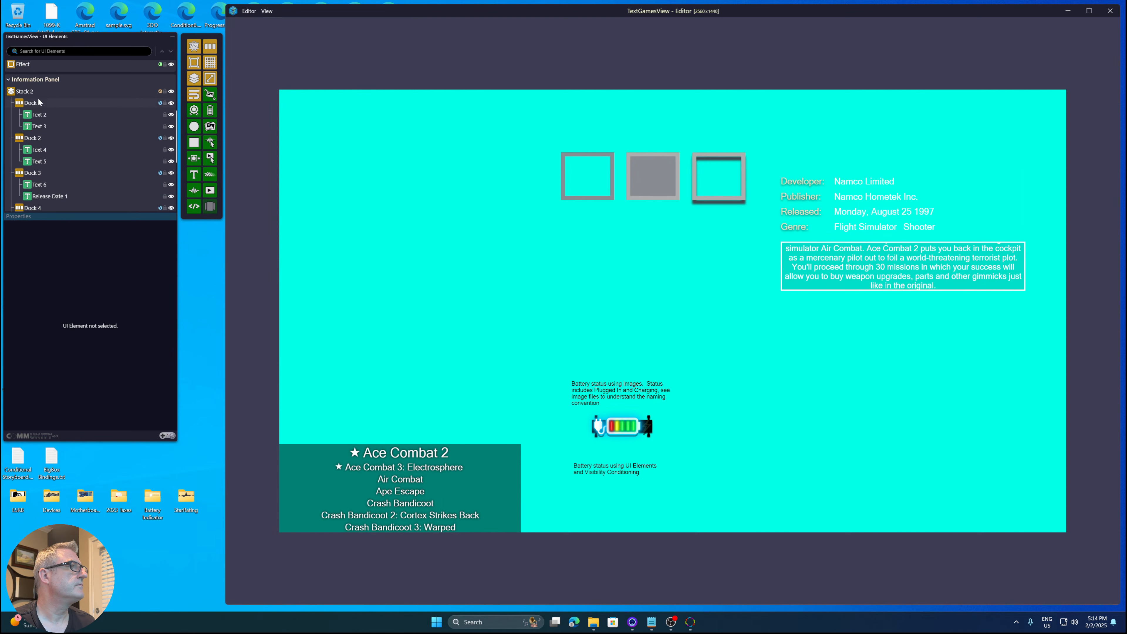
pyautogui.rightClick(32, 92)
pyautogui.click(83, 244)
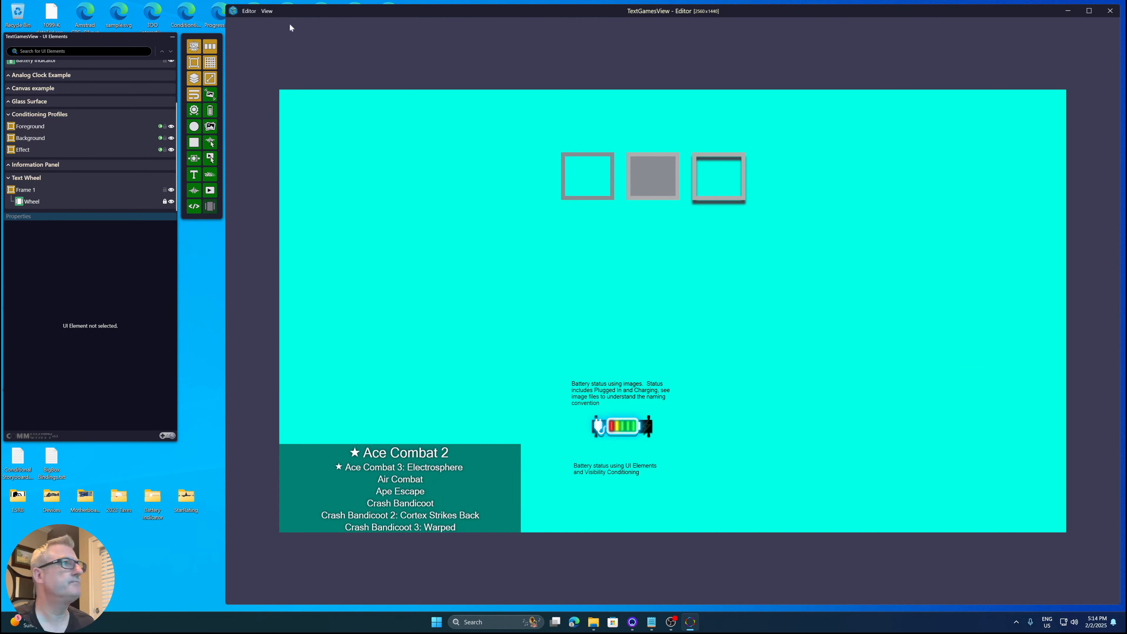
# - Close the editor without saving changes to TextGamesView
pyautogui.click(250, 11)
pyautogui.click(274, 191)
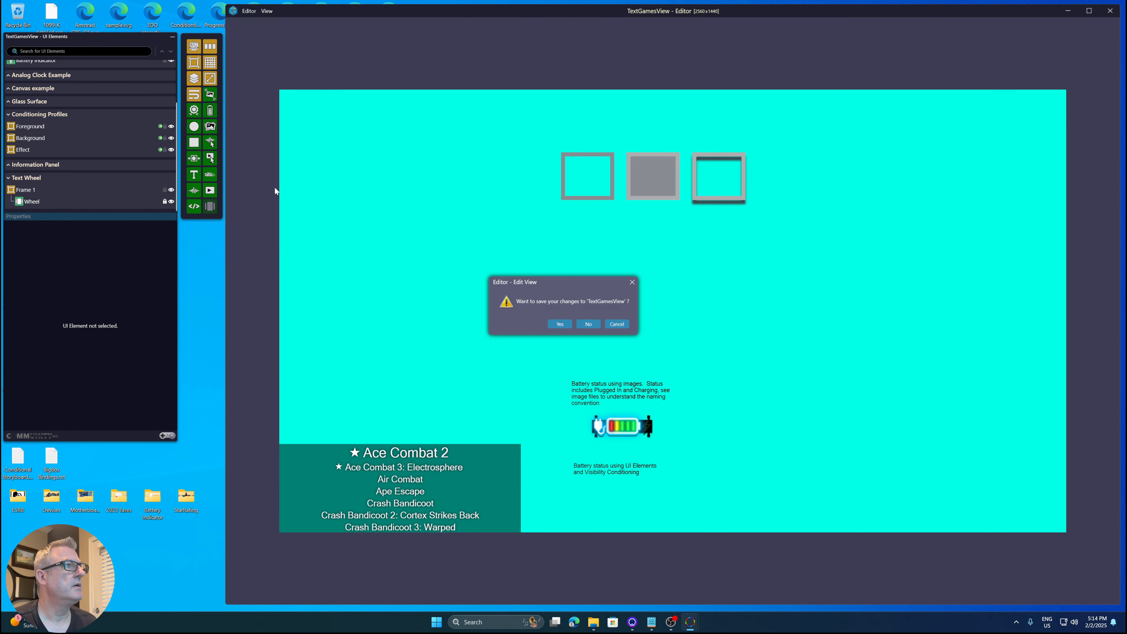
pyautogui.click(586, 324)
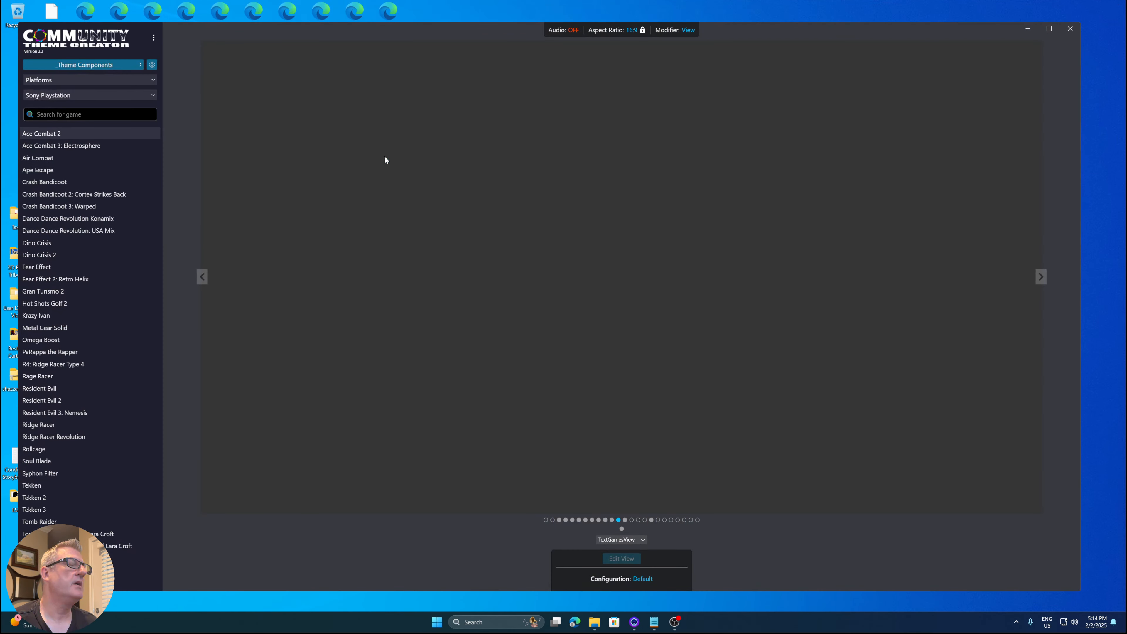